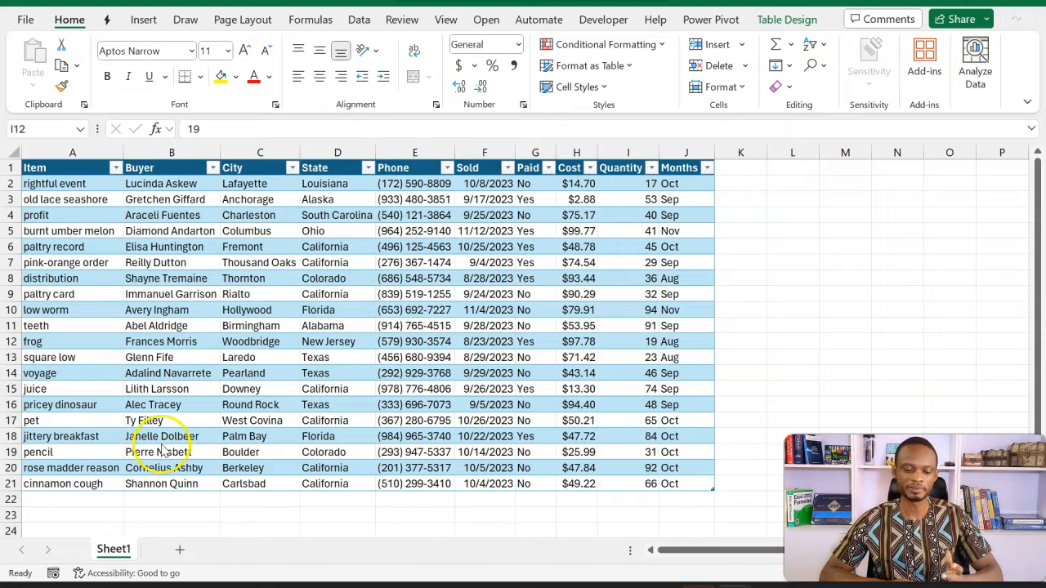
Step: Create a PivotTable from Table1 on a new worksheet and add its data to the Data Model
left_click(266, 357)
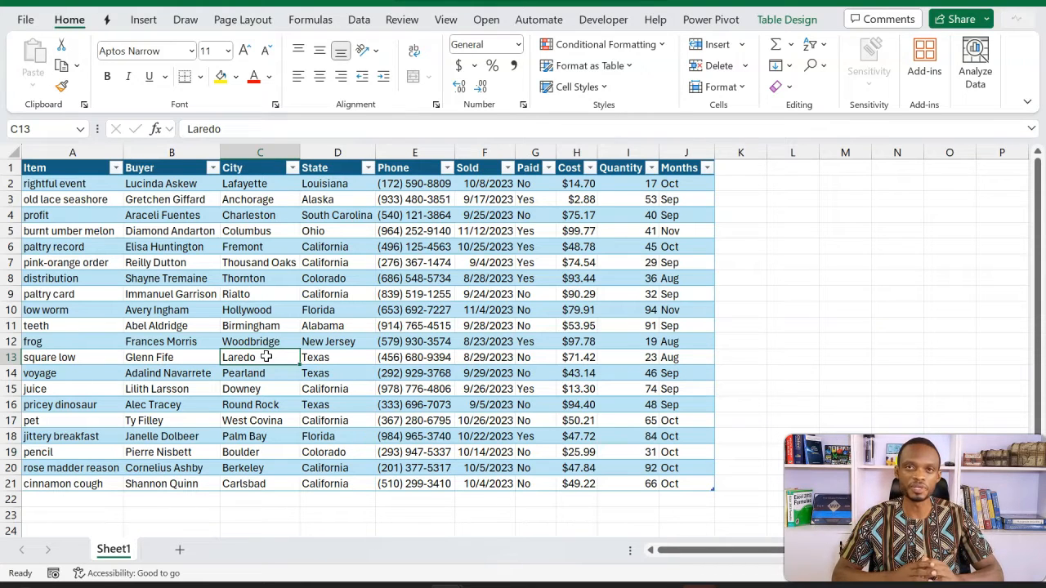
left_click(335, 294)
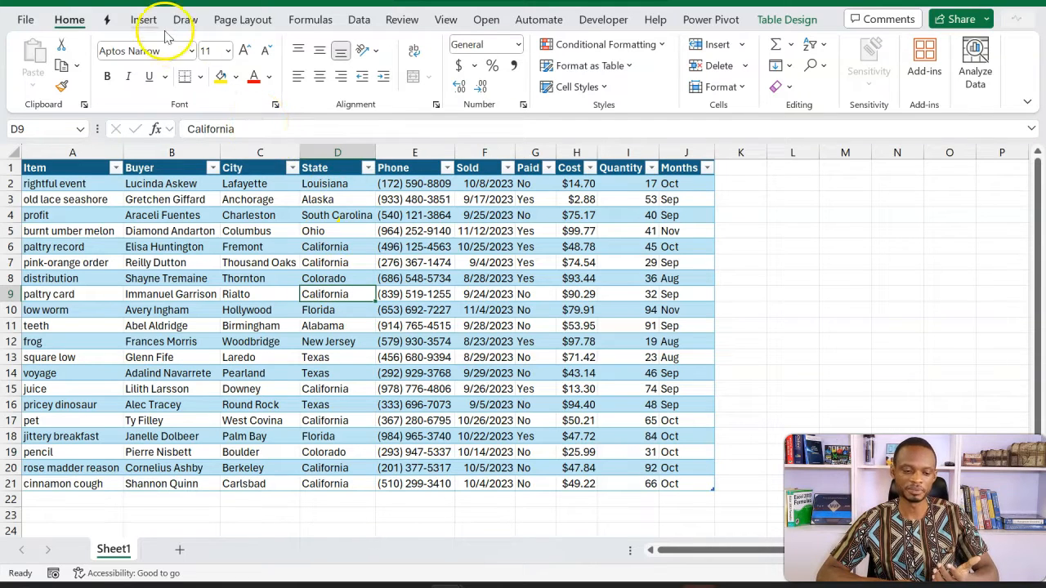
left_click(143, 18)
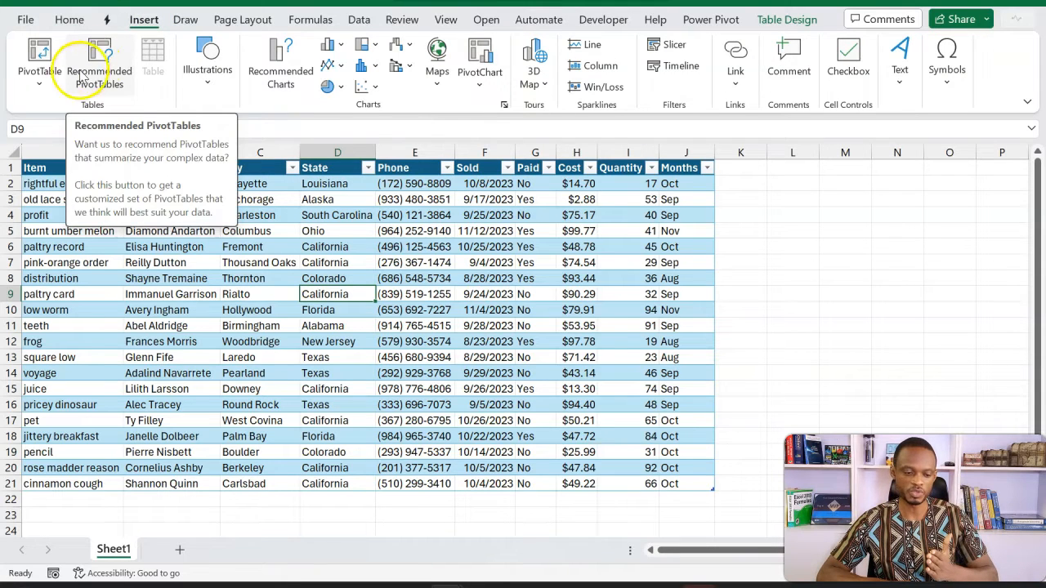
left_click(40, 62)
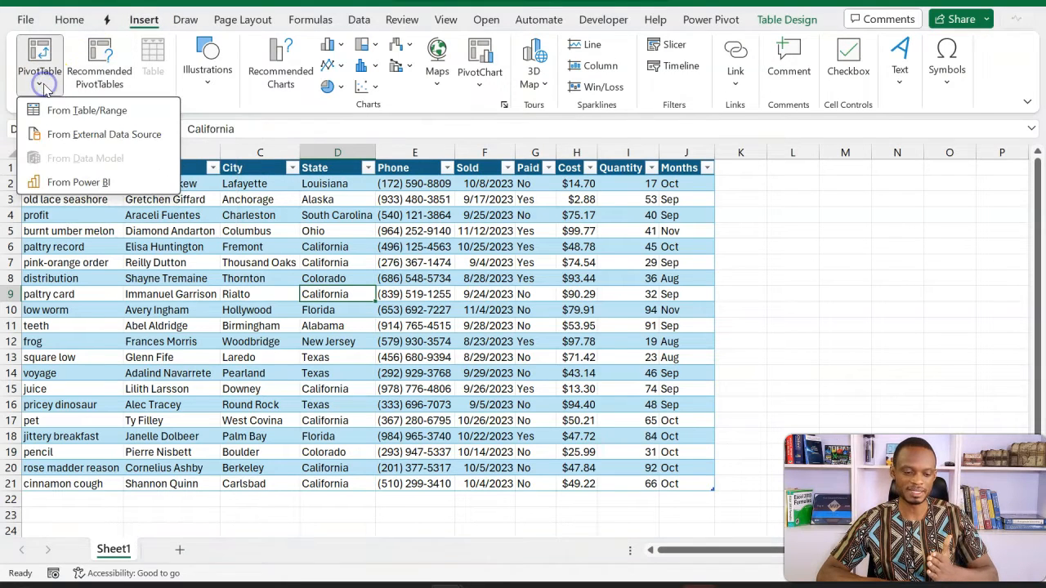
left_click(104, 111)
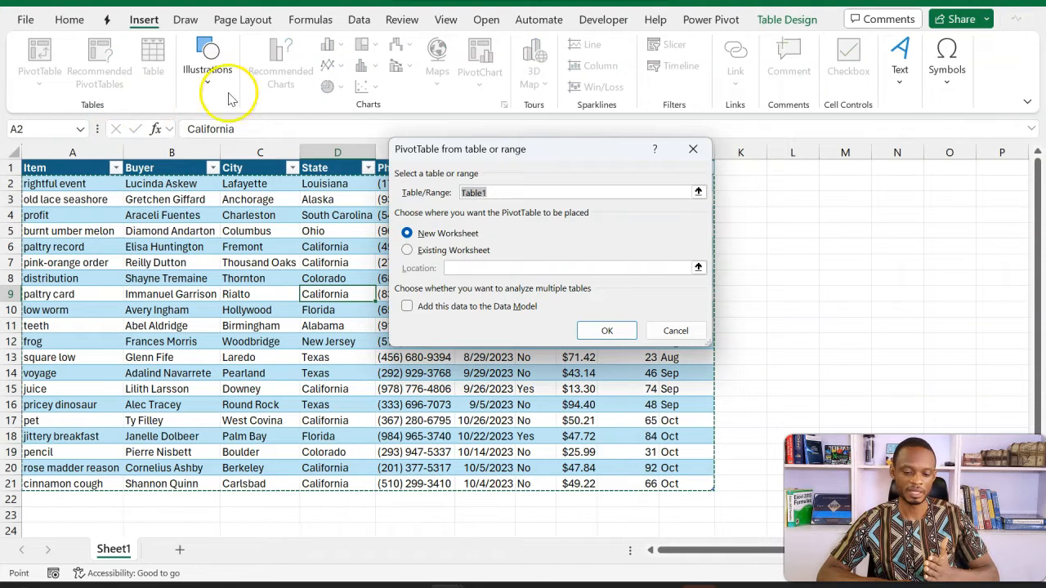
left_click(467, 313)
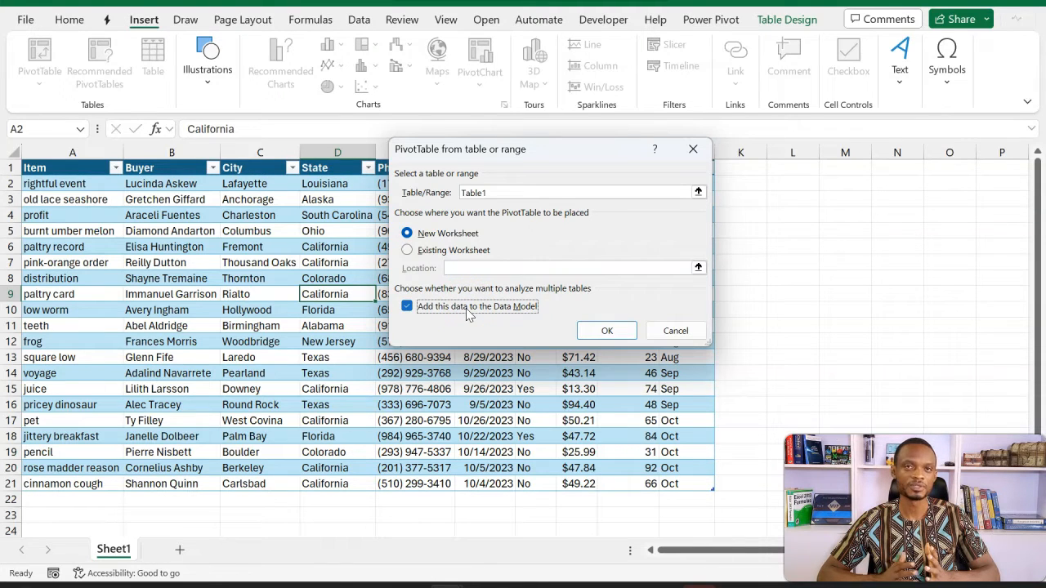
left_click(601, 335)
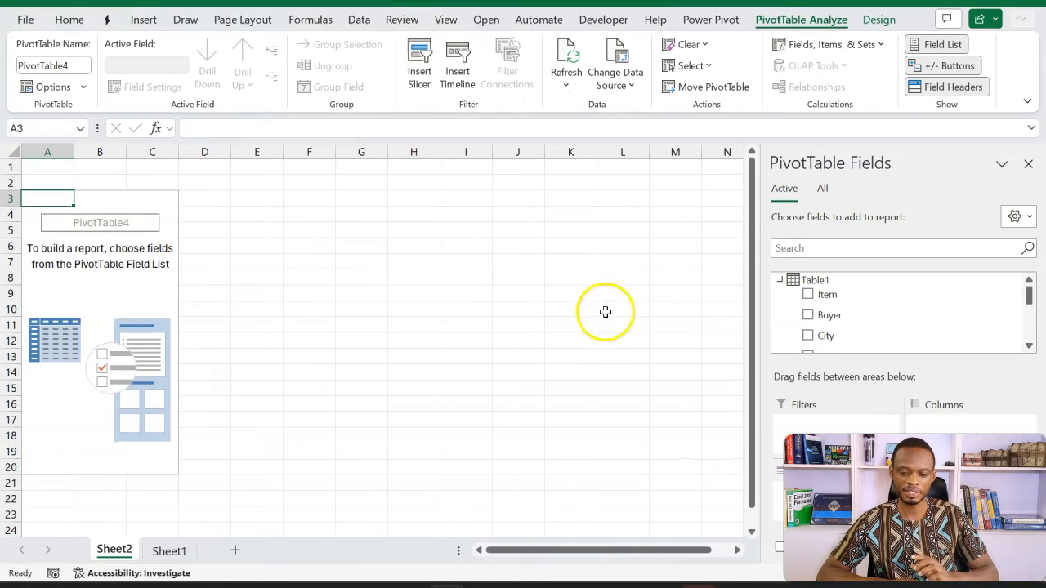
Step: Open the Power Pivot data model to inspect Table1 in diagram view, and return to data view
left_click(730, 24)
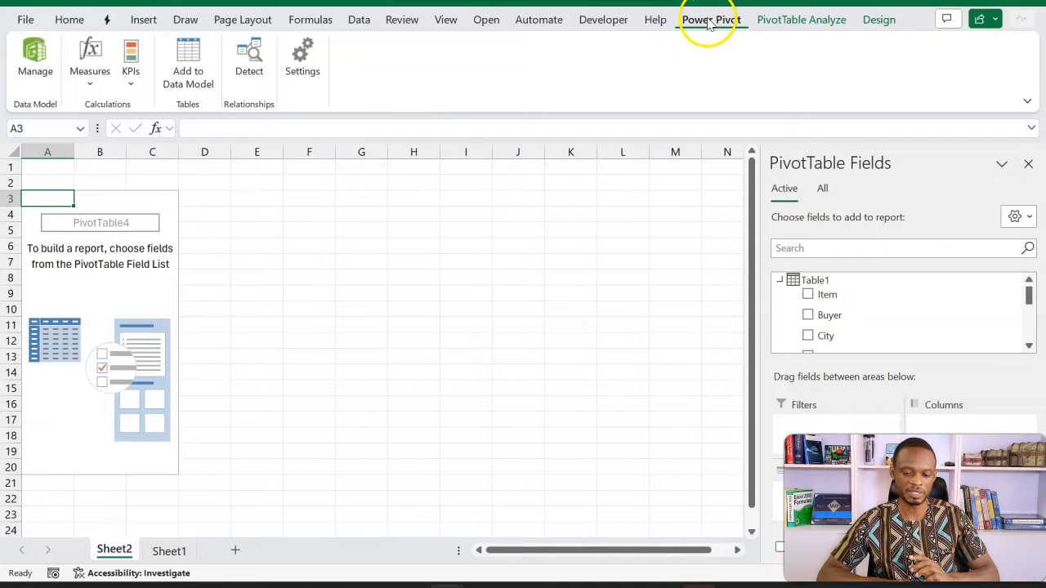
left_click(45, 80)
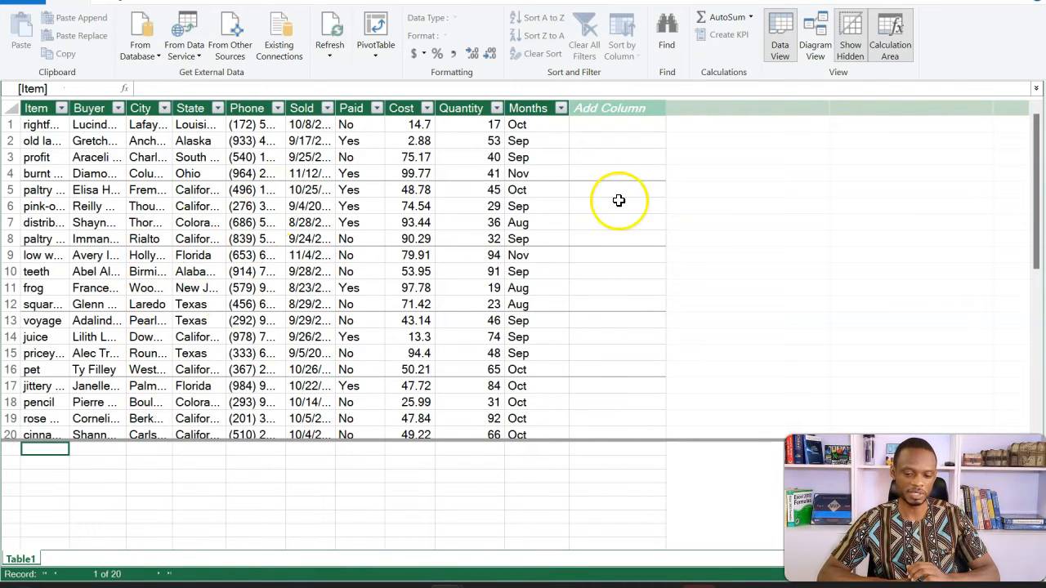
left_click(808, 51)
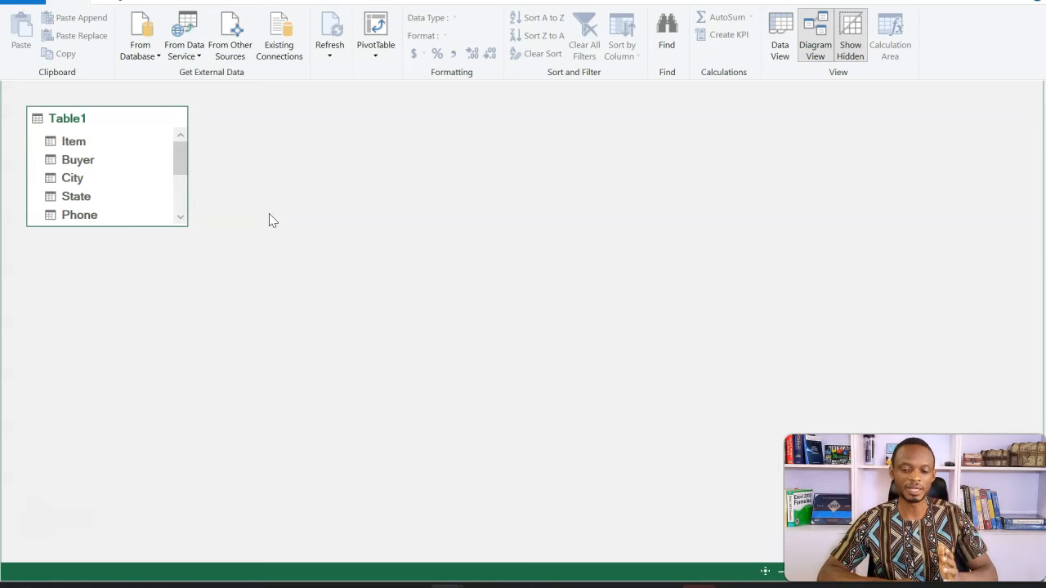
left_click(781, 48)
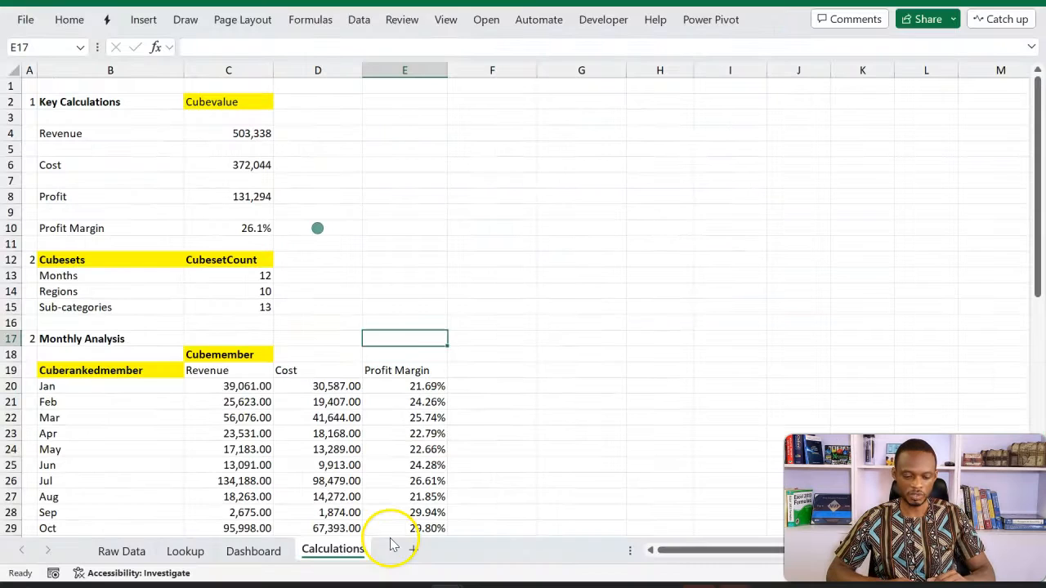
Step: Examine the cubesets, ranked months and CUBEVALUE formulas of the monthly analysis on the Calculations sheet of the finished sales dashboard workbook
left_click(419, 336)
left_click(337, 401)
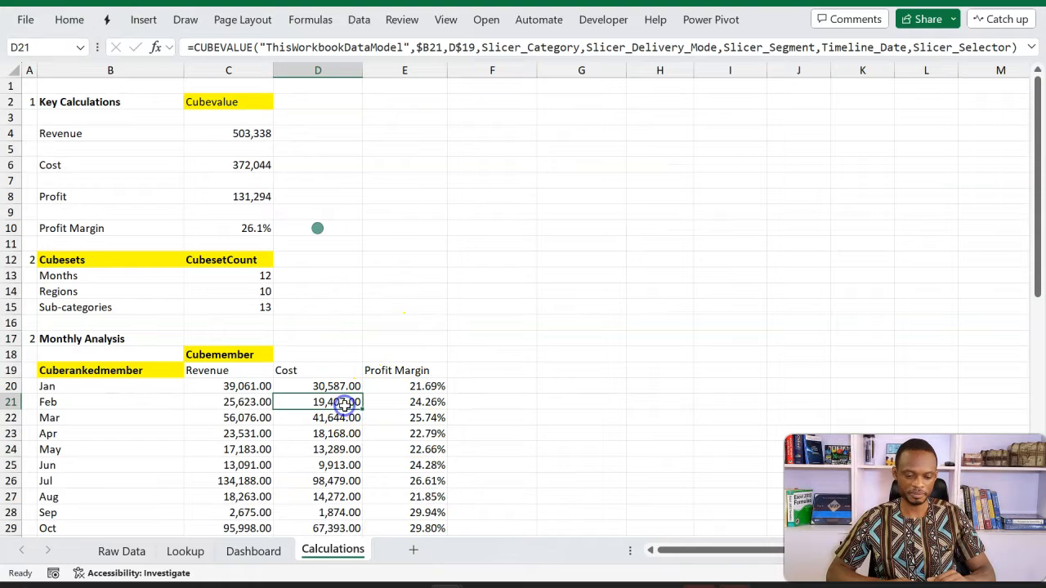
left_click(271, 551)
left_click(312, 546)
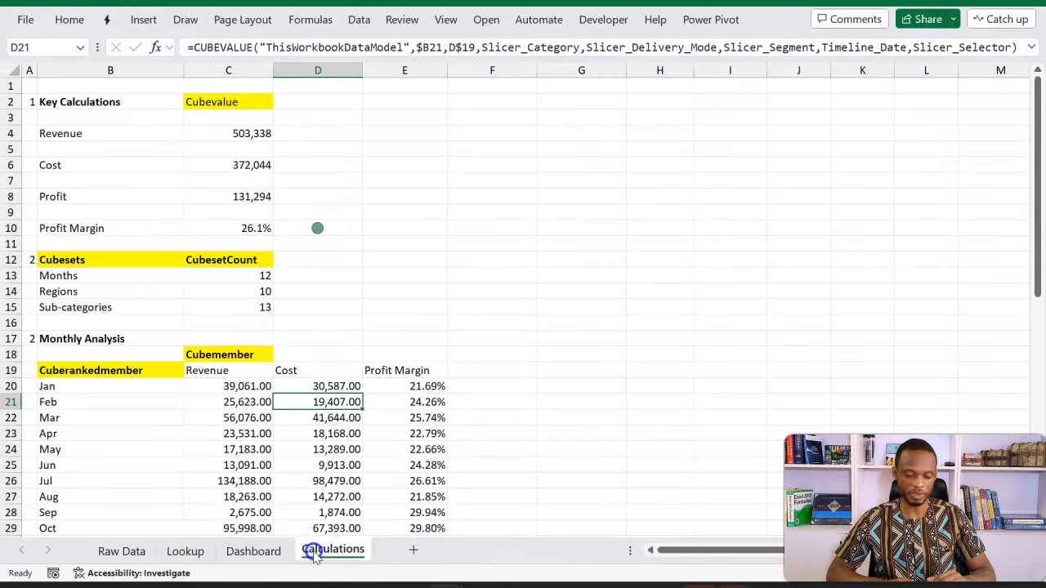
left_click_drag(123, 275, 132, 307)
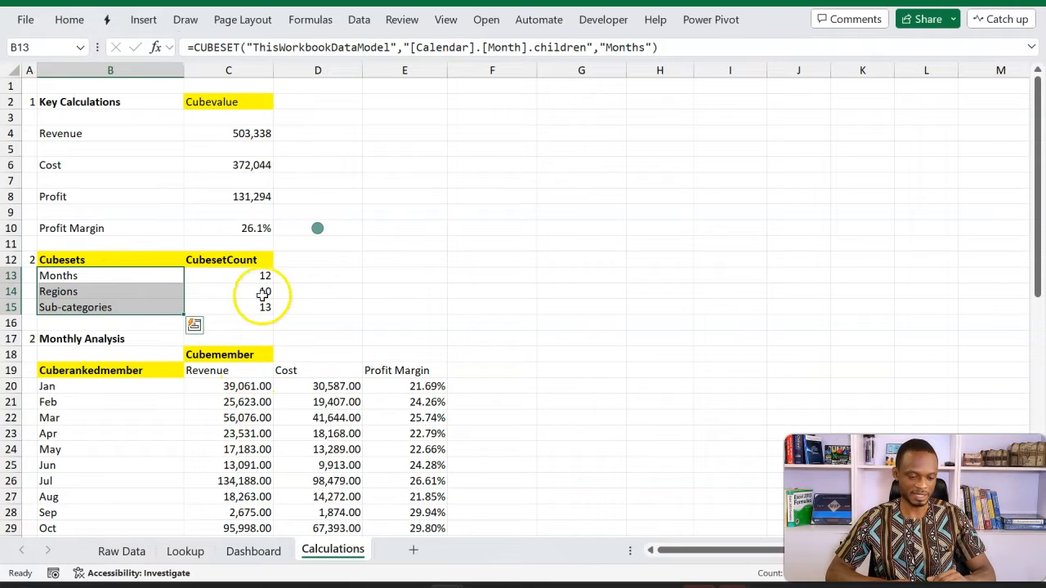
left_click_drag(154, 388, 154, 462)
left_click_drag(225, 372, 409, 372)
left_click(347, 413)
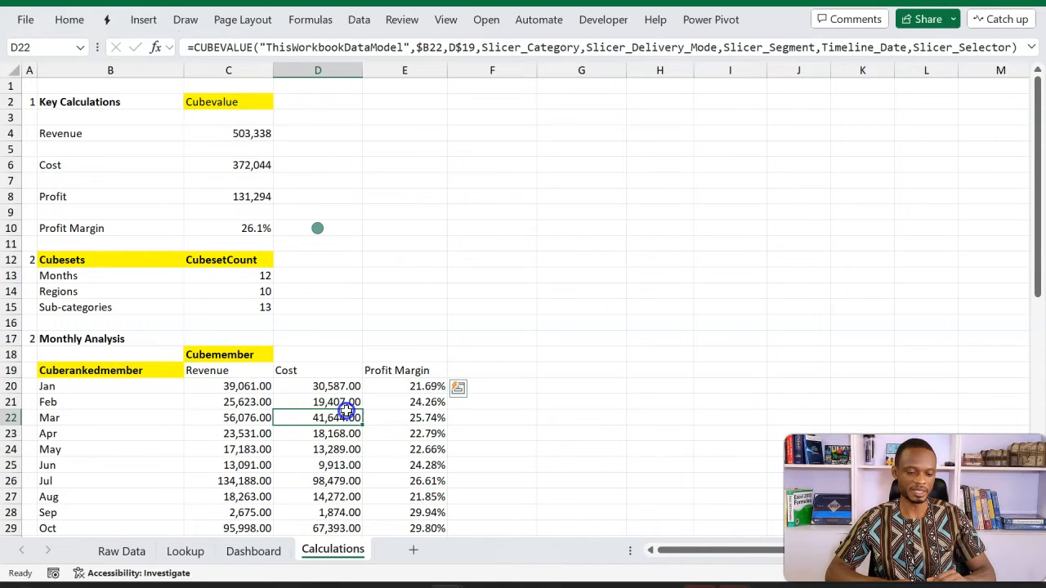
left_click_drag(347, 413, 335, 494)
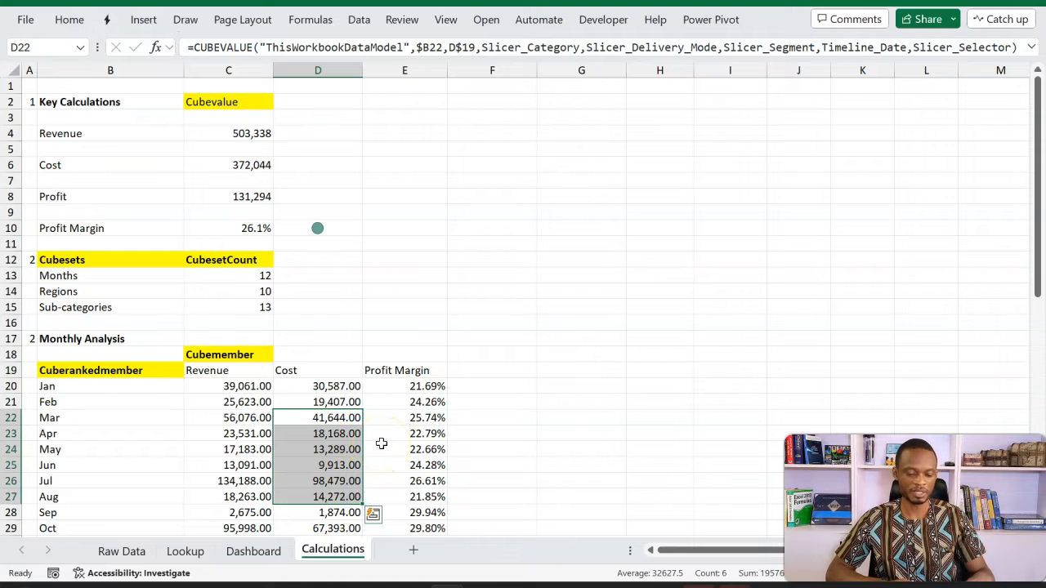
Step: Switch to the workbook starting with "4. Cubefunctions_Sales" and insert a PivotTable from the Data Model at cell B30 of the Calculations sheet
key("alt+Tab")
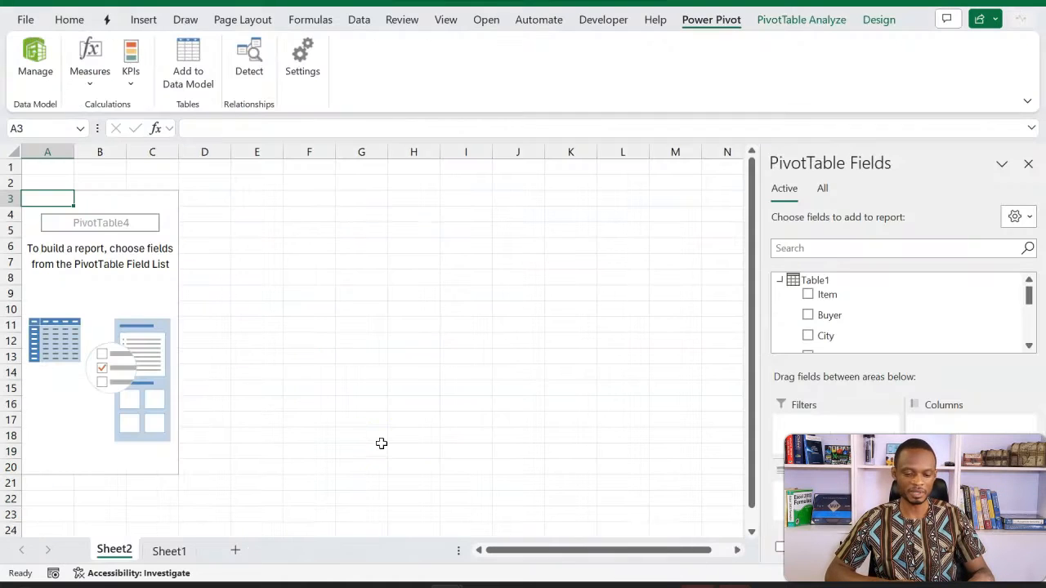
mouse_move(447, 586)
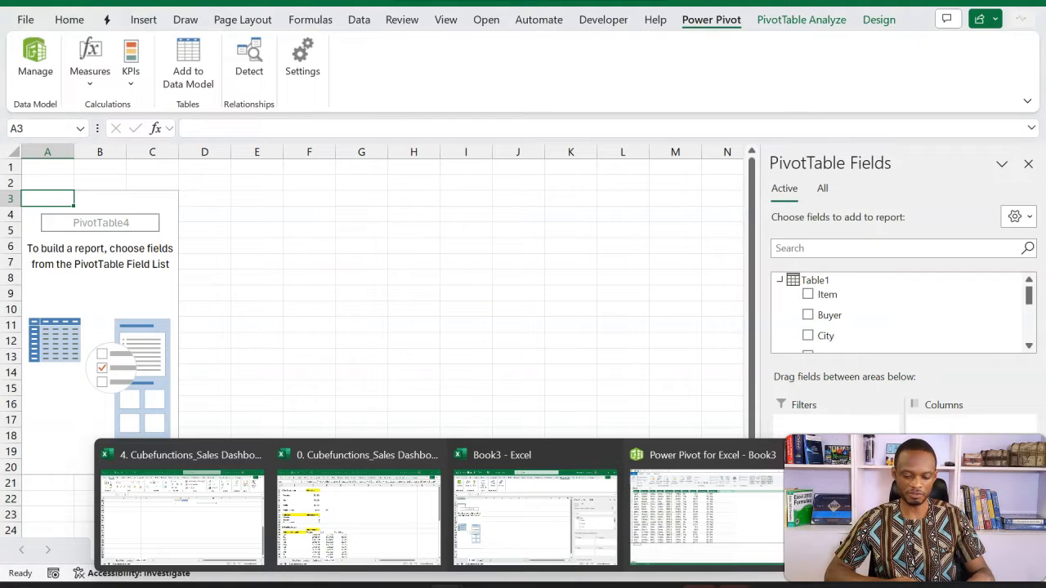
left_click(190, 508)
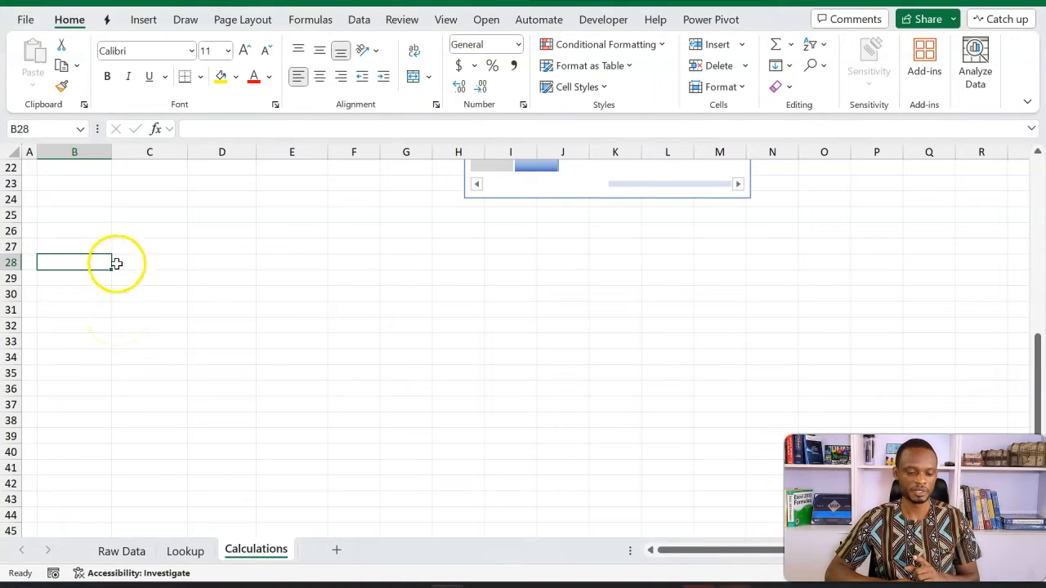
left_click(119, 292)
left_click(87, 291)
left_click(148, 142)
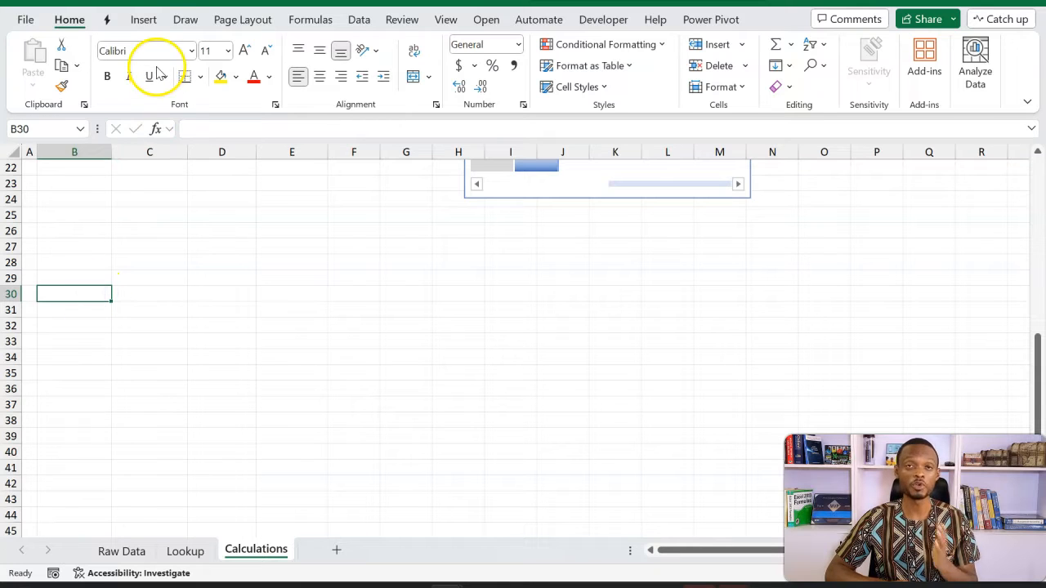
left_click(152, 23)
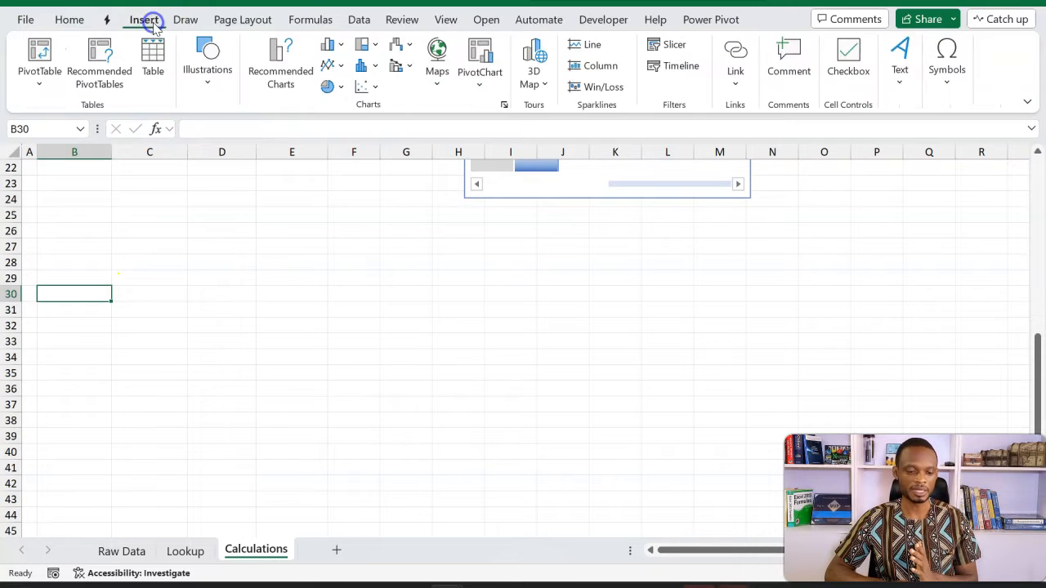
left_click(38, 78)
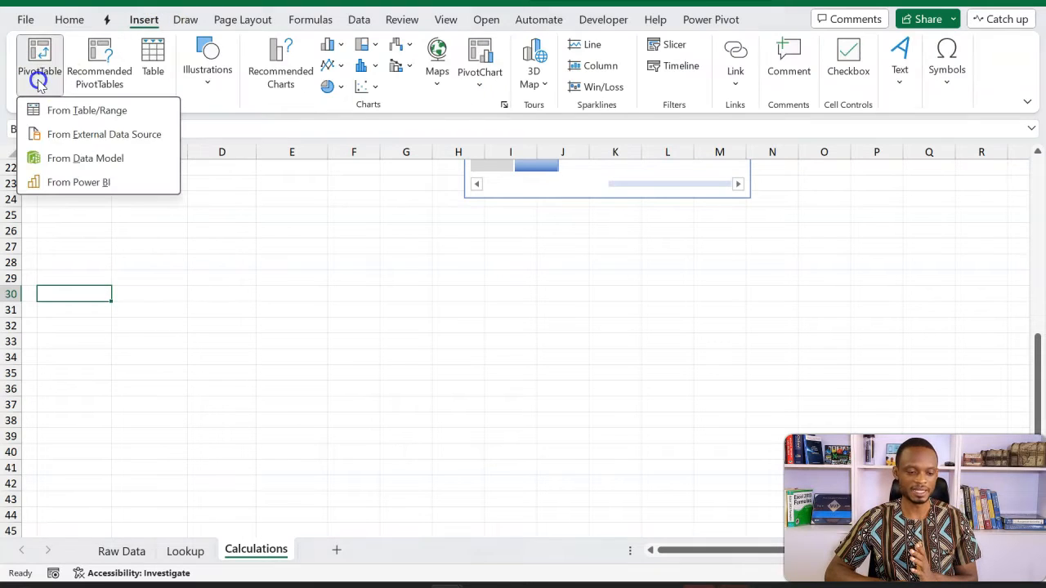
left_click(91, 159)
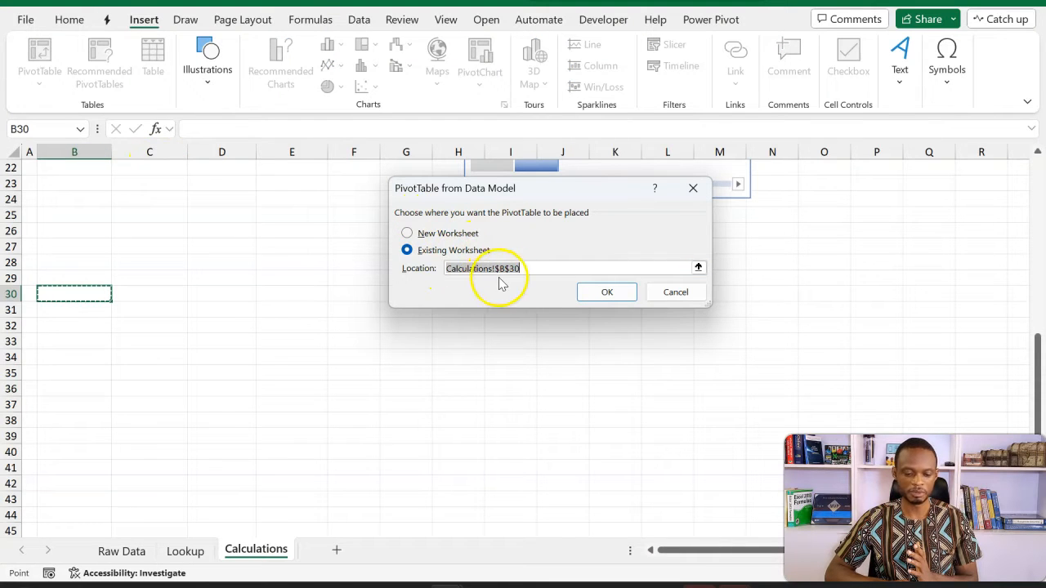
left_click(595, 292)
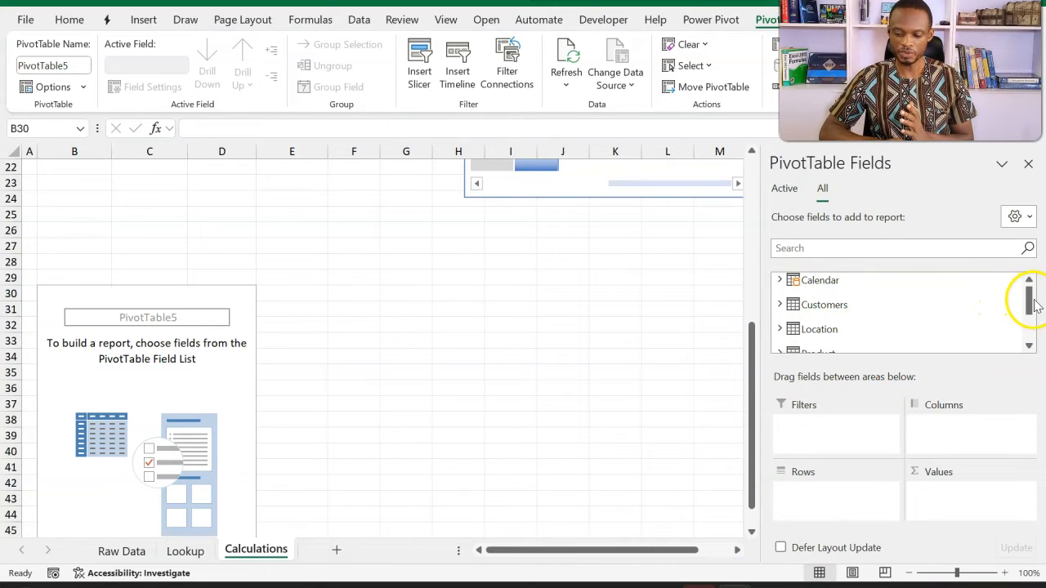
Step: Add the Total Revenue, Total Cost and Profit Margin measures from the Transactions table to the PivotTable values
left_click(1030, 345)
left_click(1030, 344)
left_click(1030, 345)
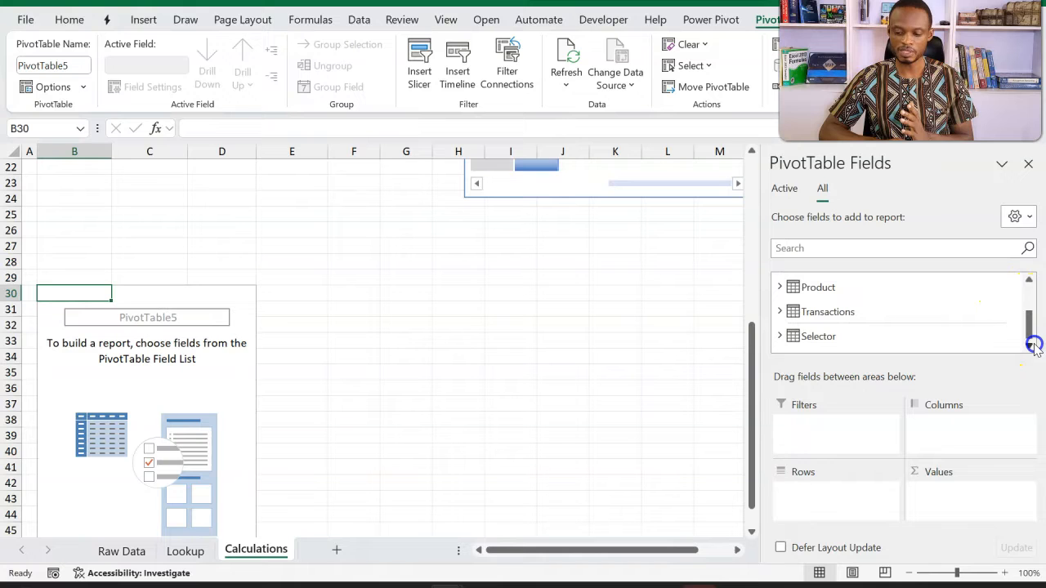
left_click(780, 312)
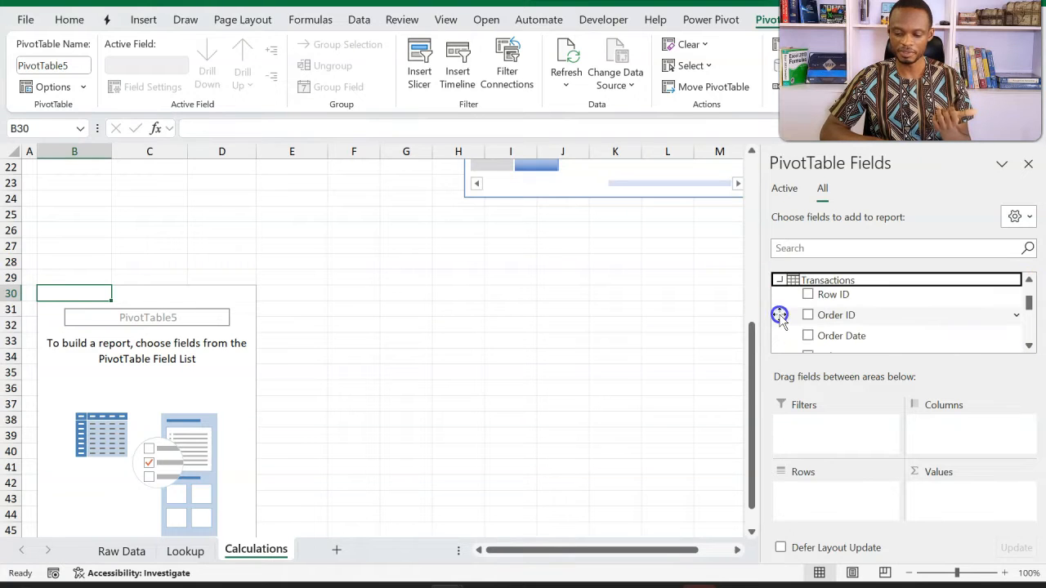
left_click(1029, 345)
left_click(1029, 345)
left_click(1029, 346)
left_click(1029, 347)
left_click(1029, 347)
left_click(1029, 348)
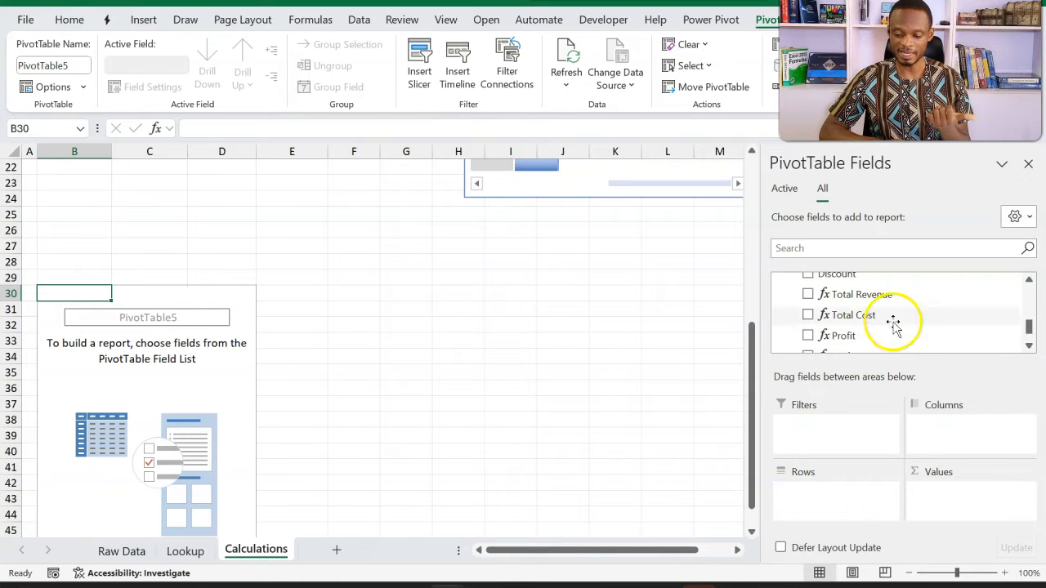
left_click(807, 296)
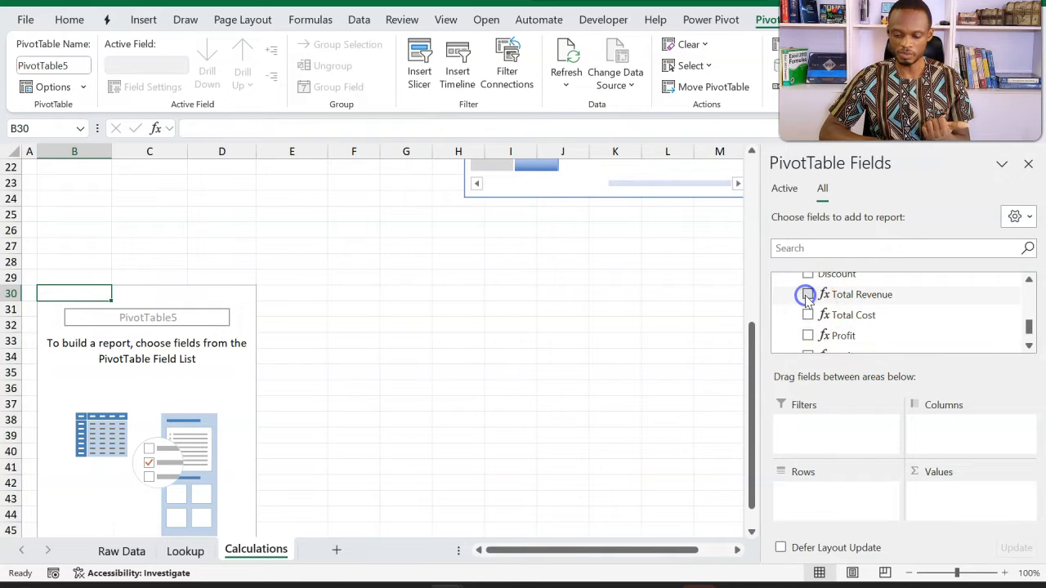
left_click(808, 315)
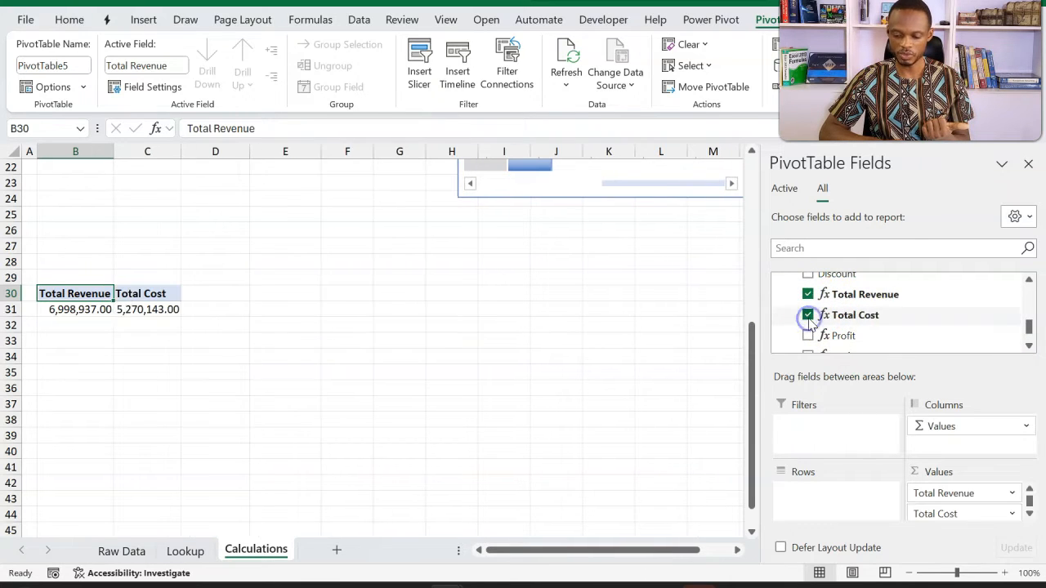
left_click(1029, 346)
left_click(807, 330)
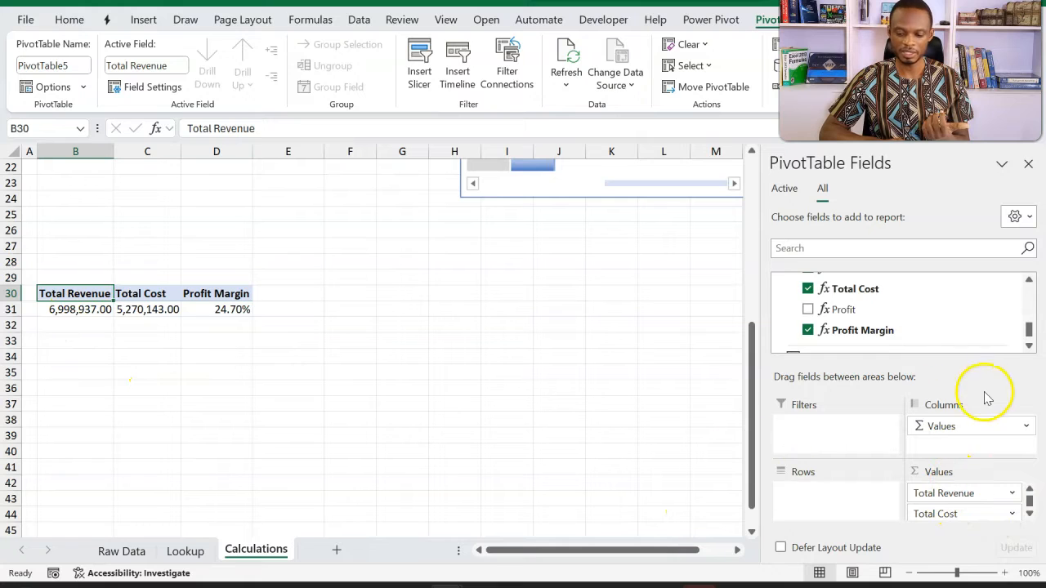
Step: Add the Month field from the Calendar table's additional fields to the PivotTable rows
left_click(1030, 330)
left_click_drag(1030, 330, 1028, 280)
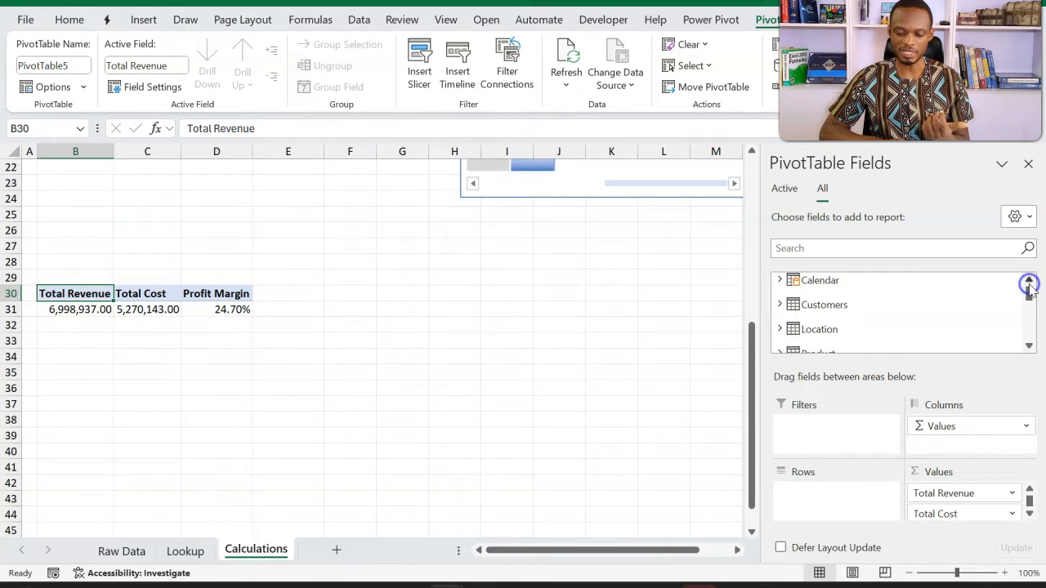
left_click(779, 281)
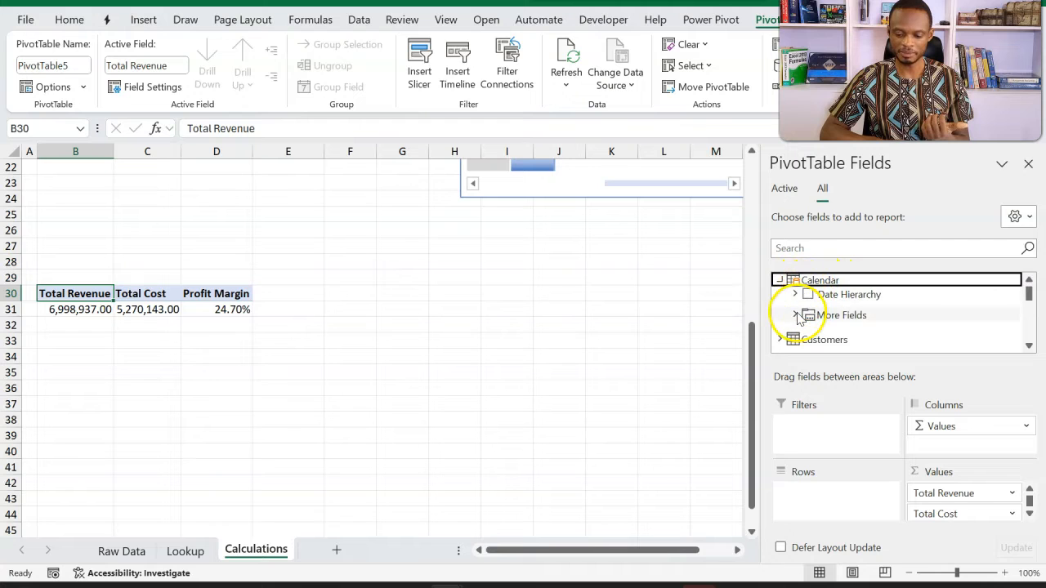
left_click(794, 314)
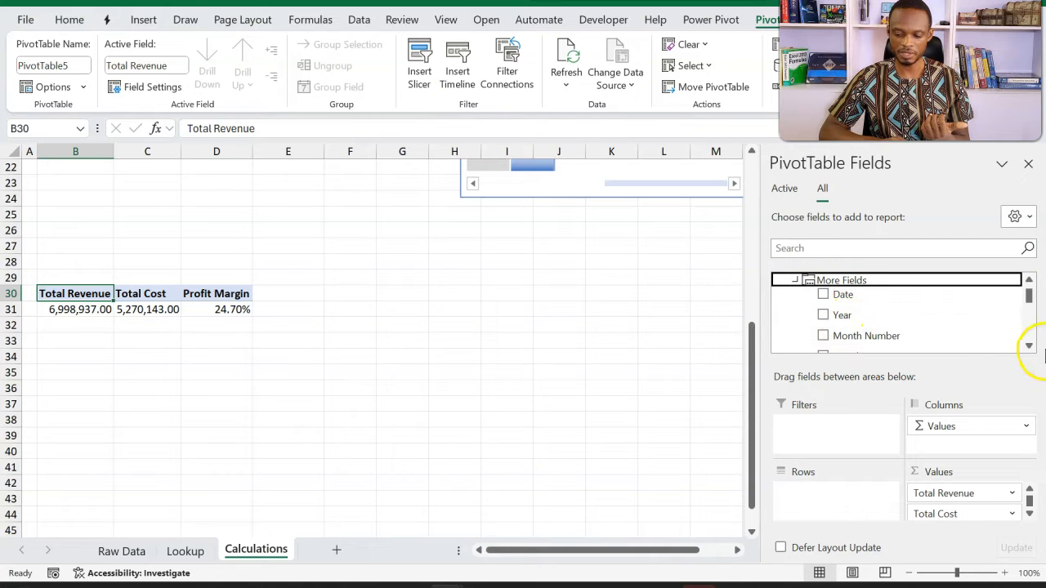
left_click(1029, 346)
left_click_drag(868, 318, 834, 496)
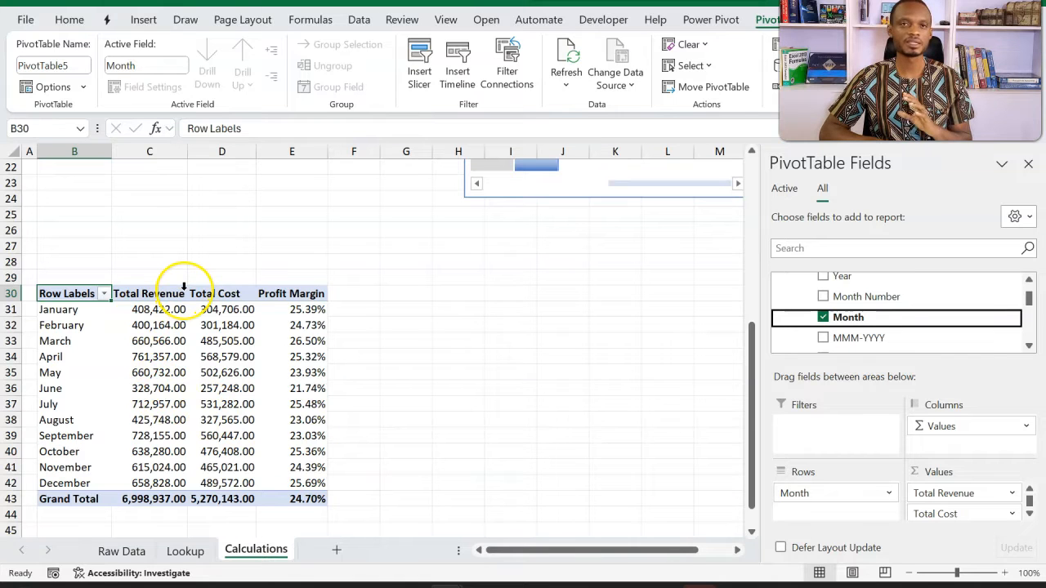
left_click(177, 352)
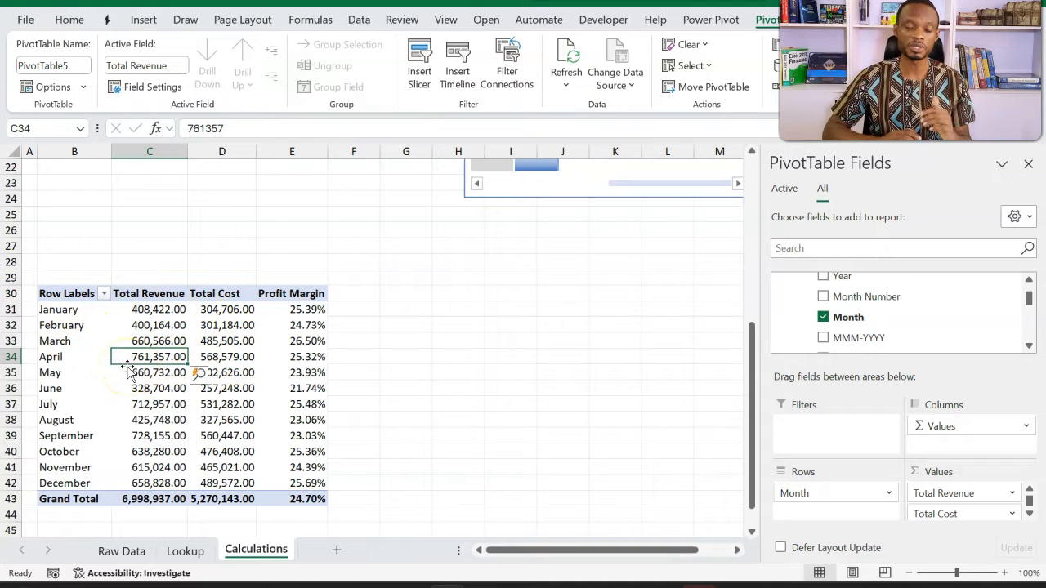
Step: Try to delete the sheet row containing April, row 34, from inside the PivotTable
left_click(66, 360)
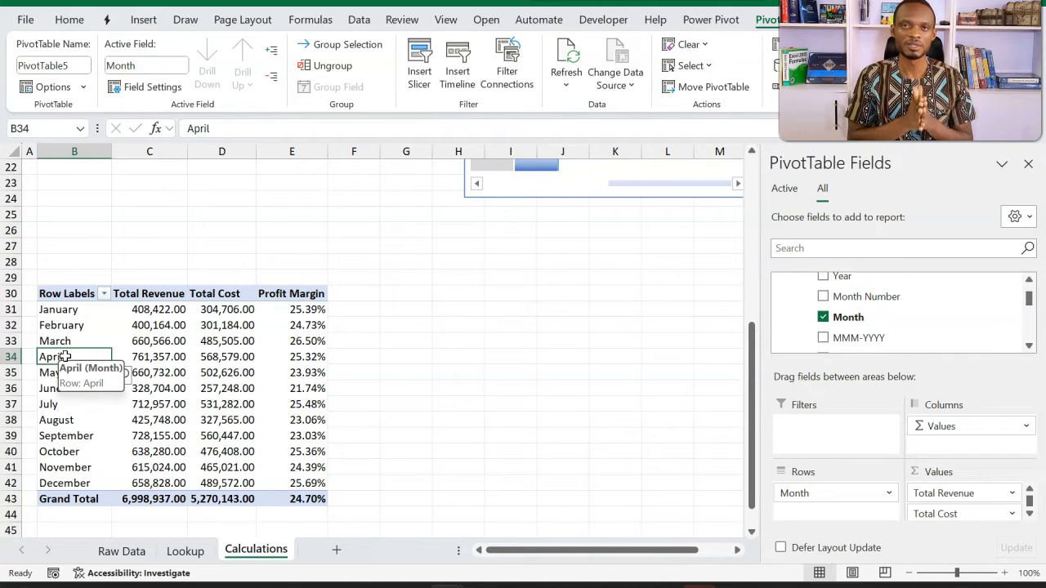
left_click(14, 358)
key("alt+e")
key("d")
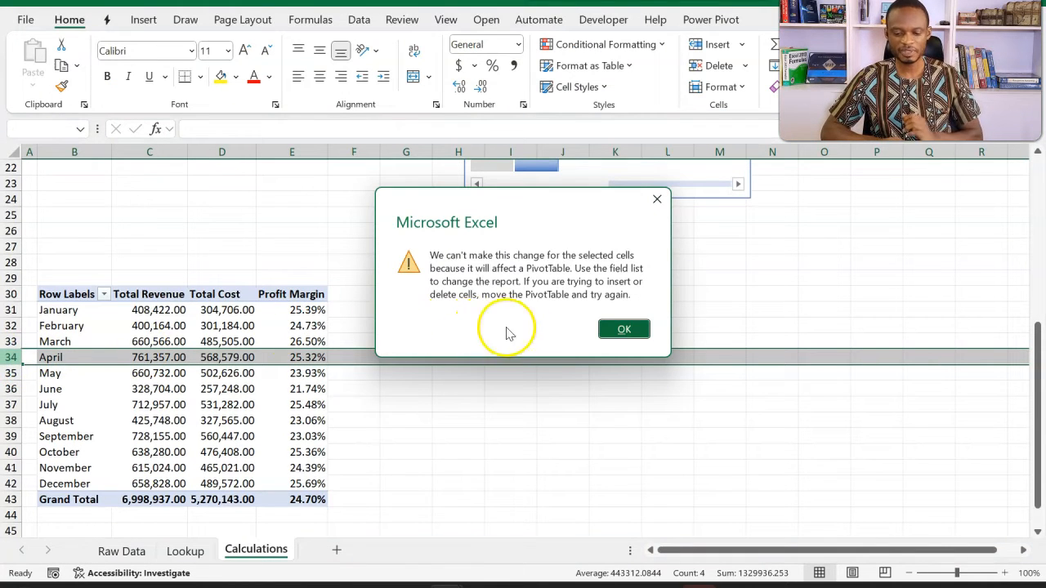
left_click(613, 329)
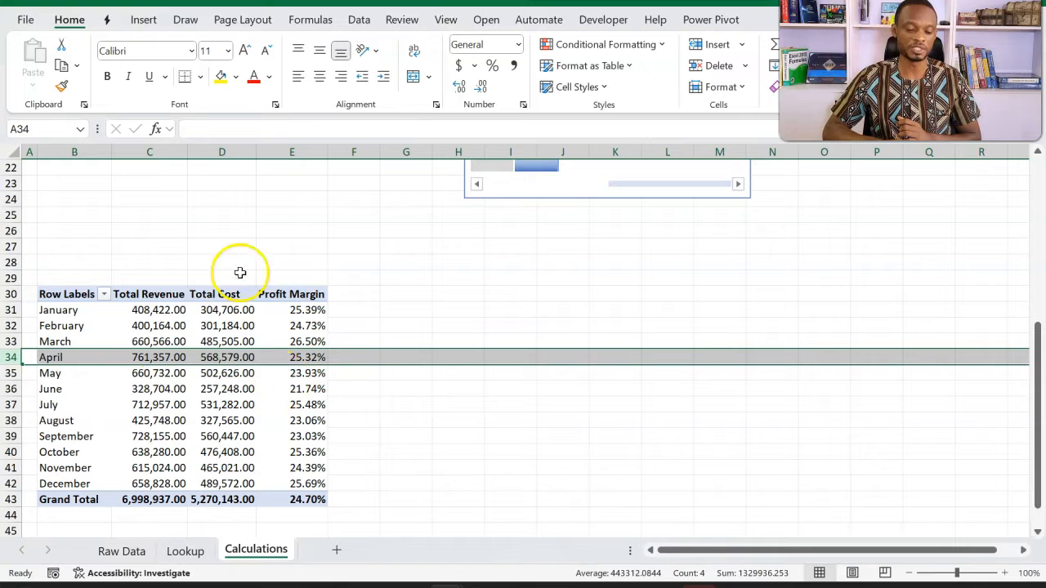
Step: Convert the monthly PivotTable to cube formulas with the OLAP Tools
left_click(216, 373)
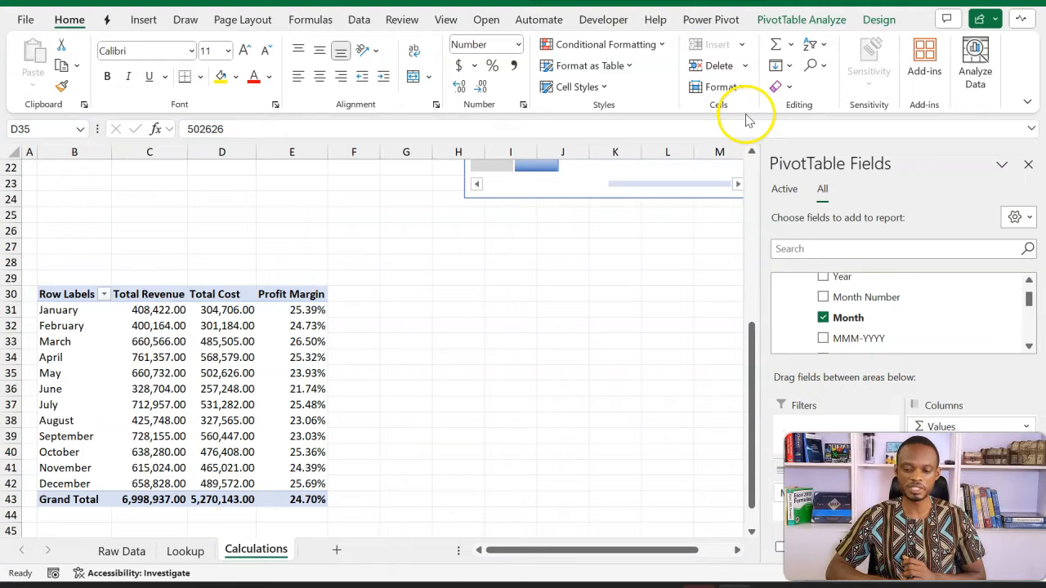
left_click(783, 20)
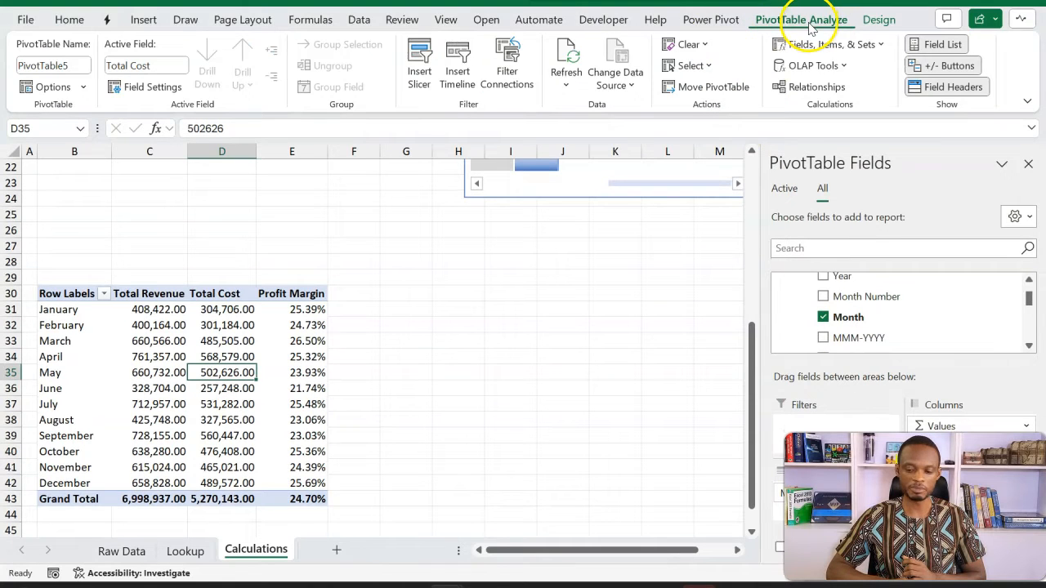
left_click(824, 72)
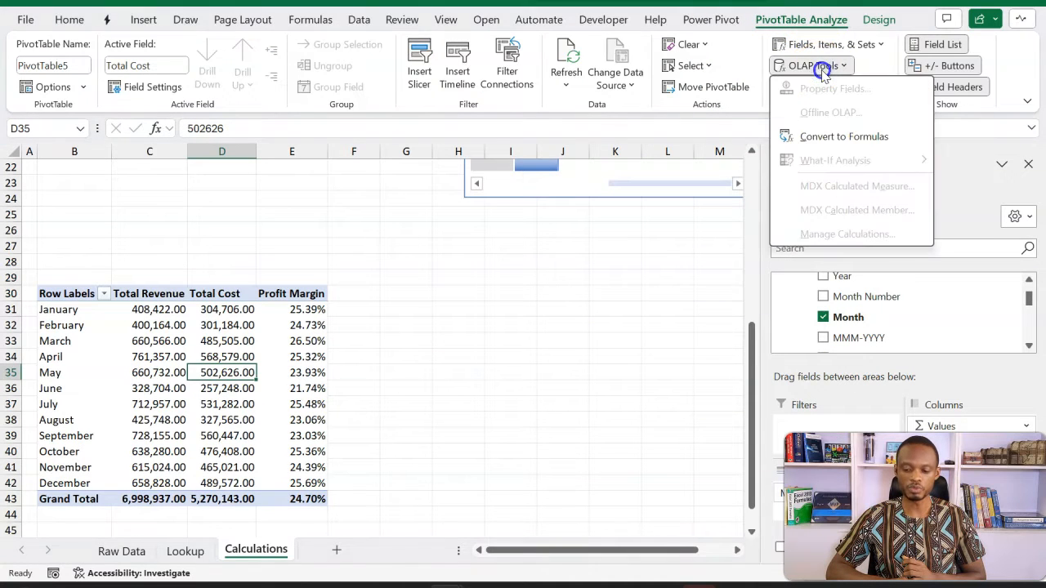
left_click(824, 139)
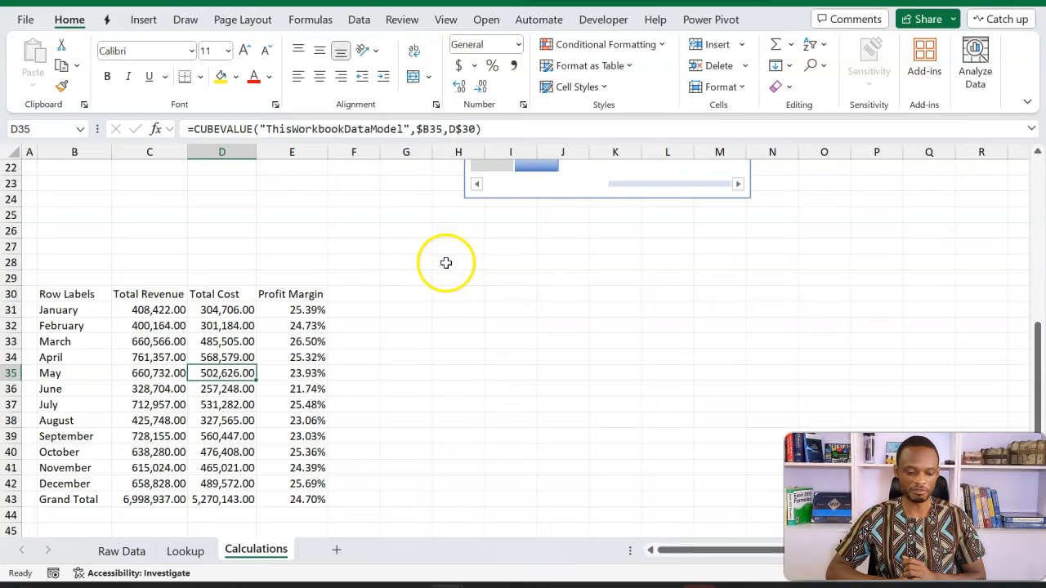
Step: Examine the CUBEMEMBER formulas behind the month and measure labels and the CUBEVALUE formulas behind the figures
left_click(153, 330)
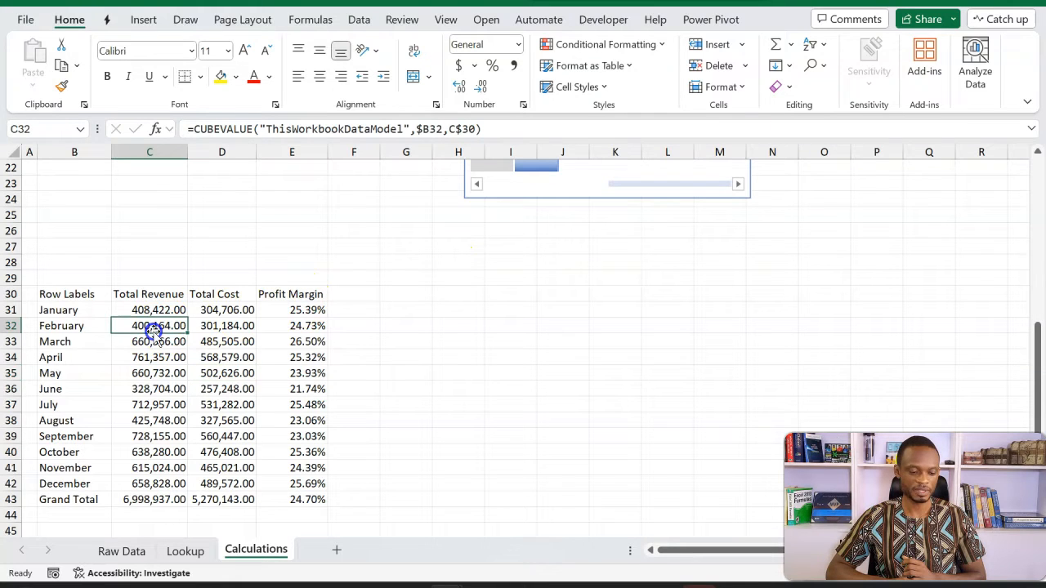
left_click(97, 307)
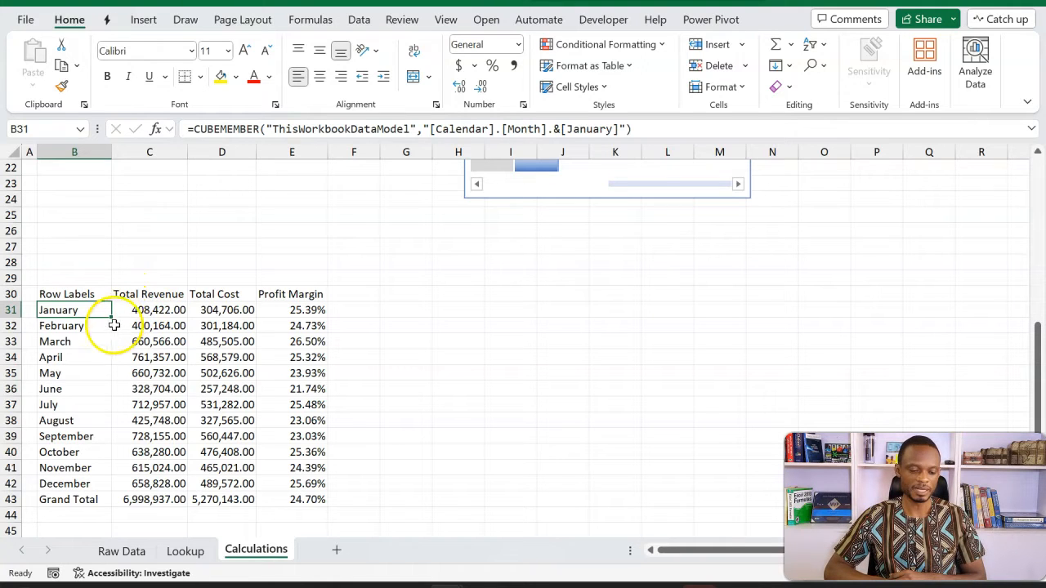
left_click(90, 309)
left_click_drag(89, 309, 86, 481)
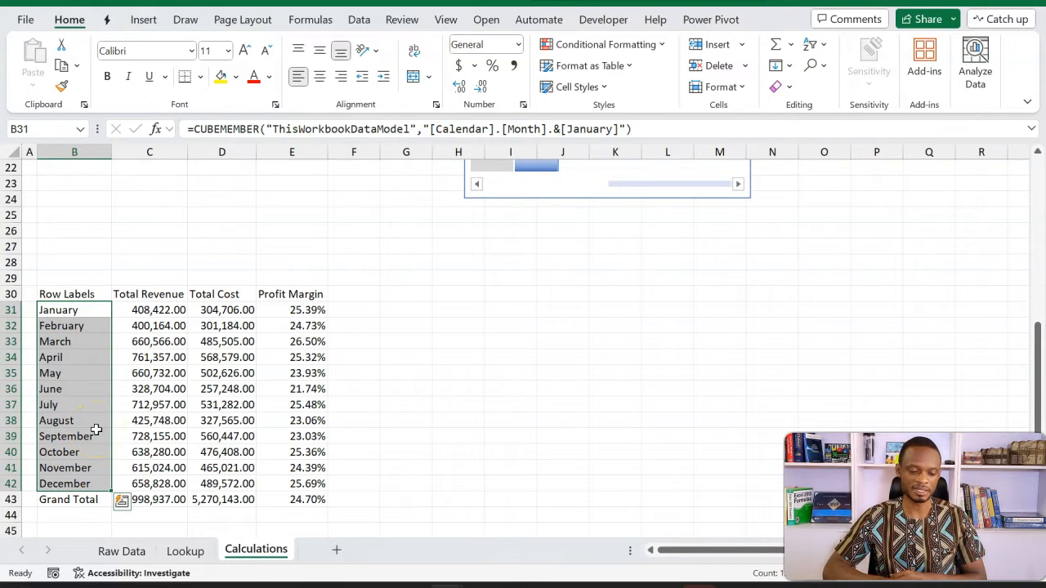
left_click_drag(156, 311, 287, 482)
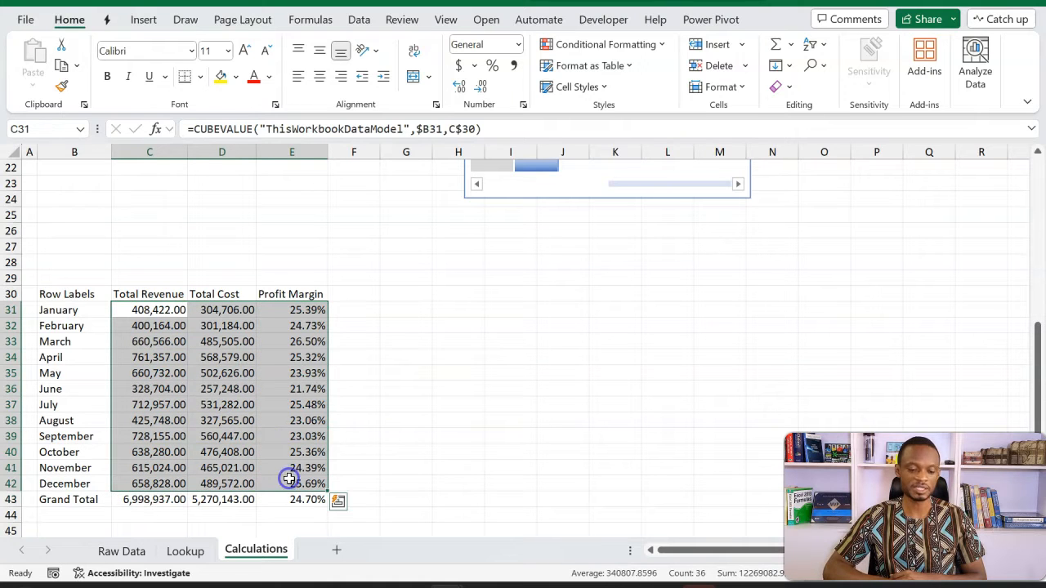
left_click_drag(149, 293, 304, 301)
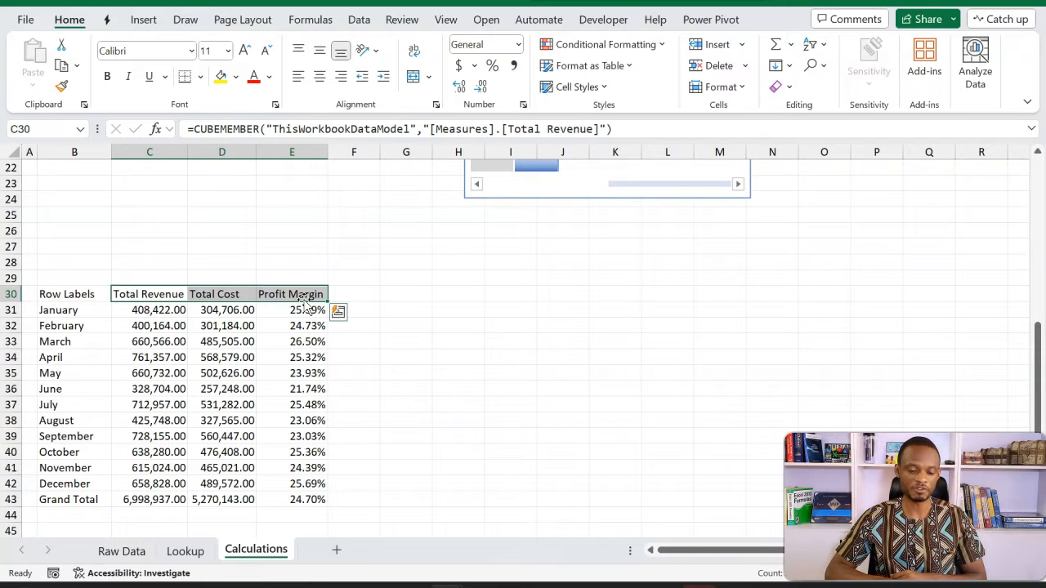
Step: Clear the whole monthly table in B30:E43, including its headings and Grand Total row
left_click(79, 297)
left_click_drag(79, 297, 311, 499)
key("Delete")
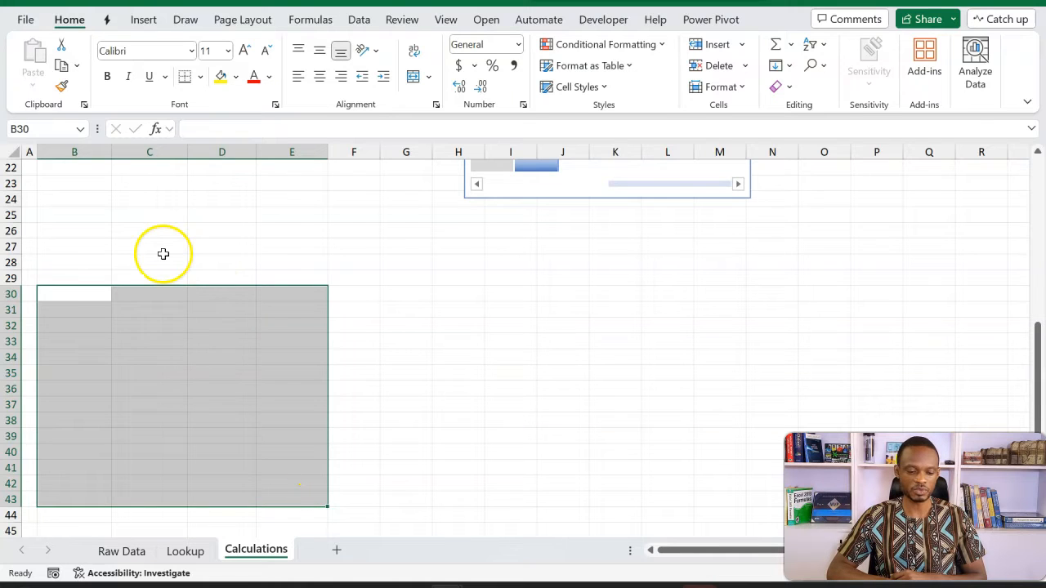
Step: Start a CUBESET formula in cell B28 with "ThisWorkbookDataModel" as its connection
left_click(94, 268)
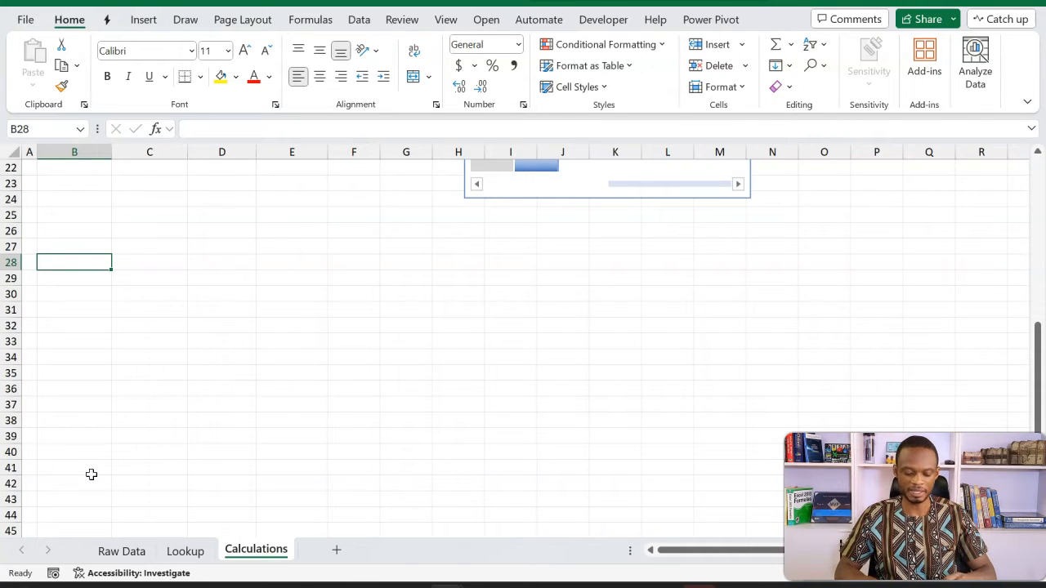
type("=CUBE")
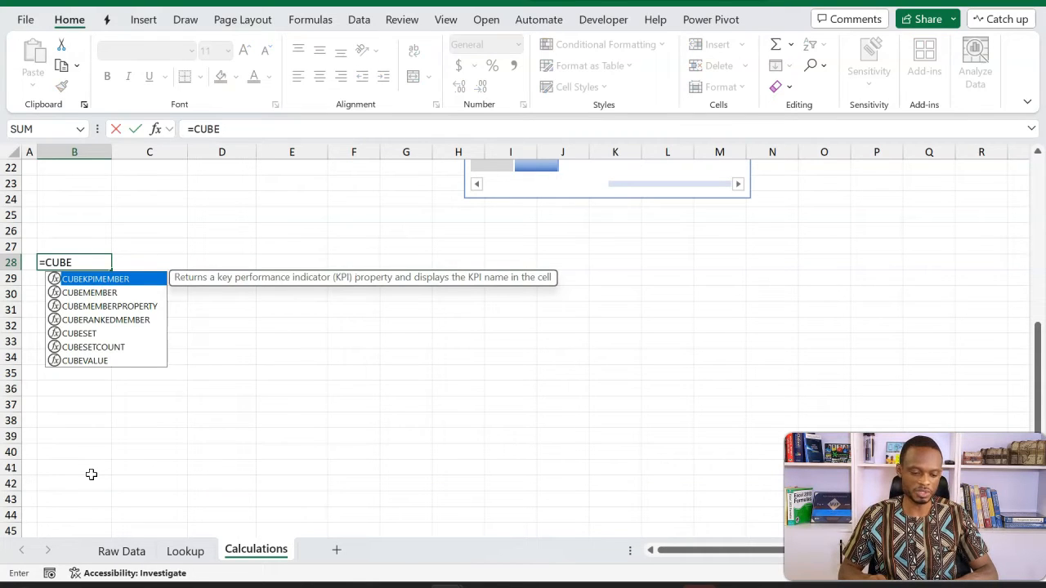
key("Down")
key("Down")
key("Down")
key("Down")
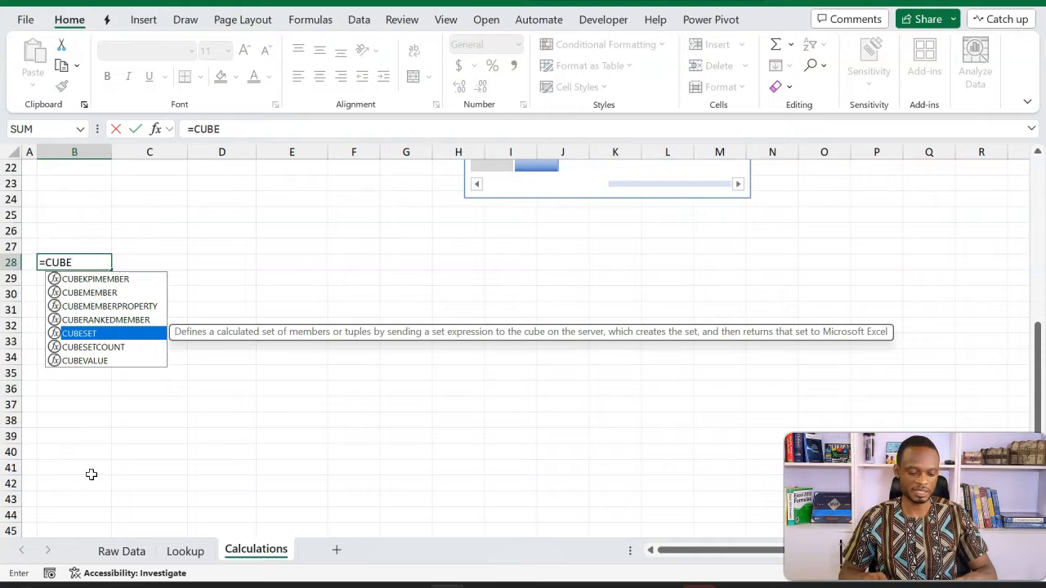
key("Tab")
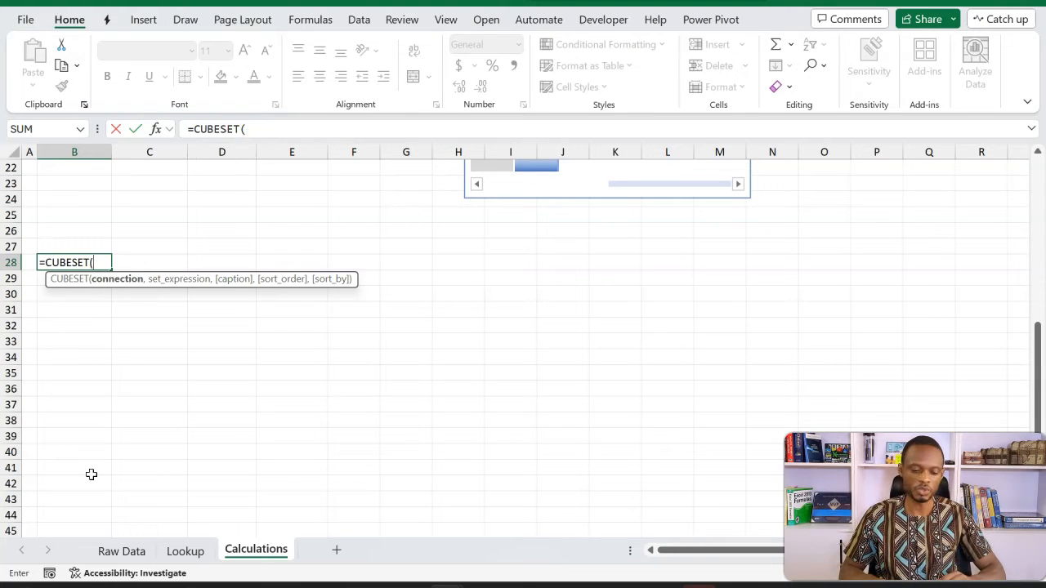
type("\"")
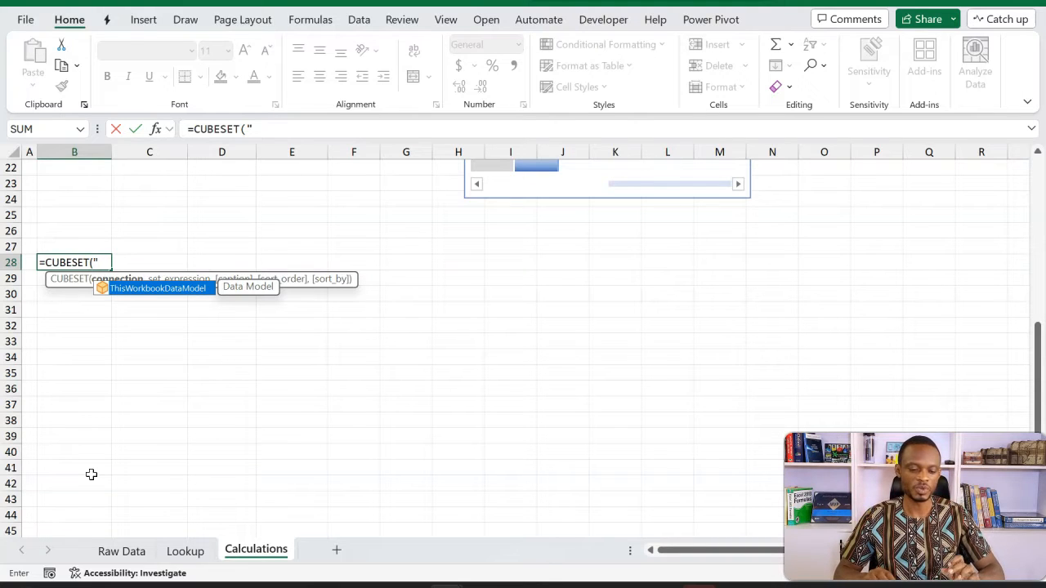
key("Tab")
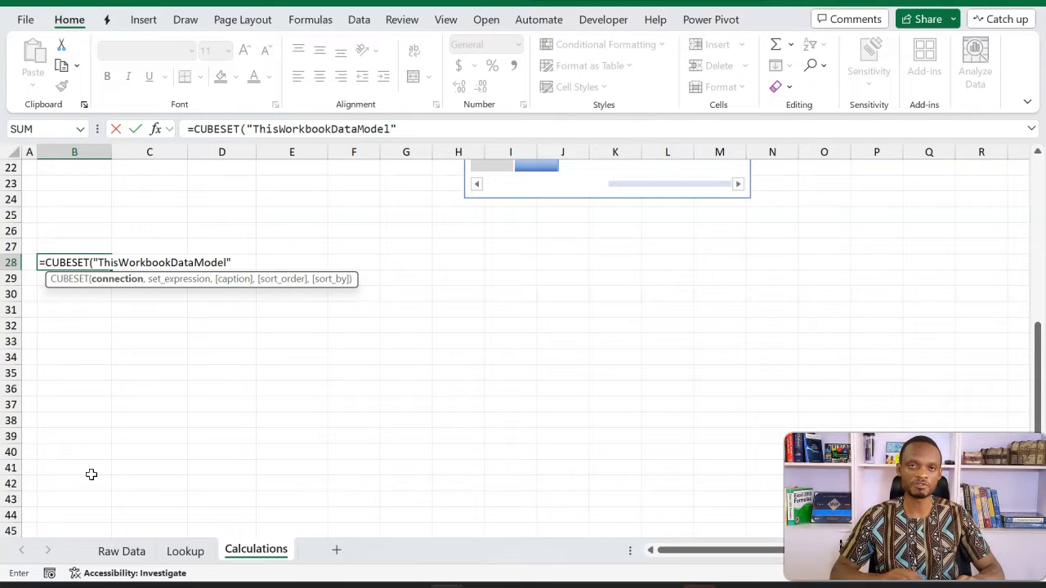
Step: Add "[Calendar].[Month].children" as the set expression of the CUBESET formula in B28
type(",")
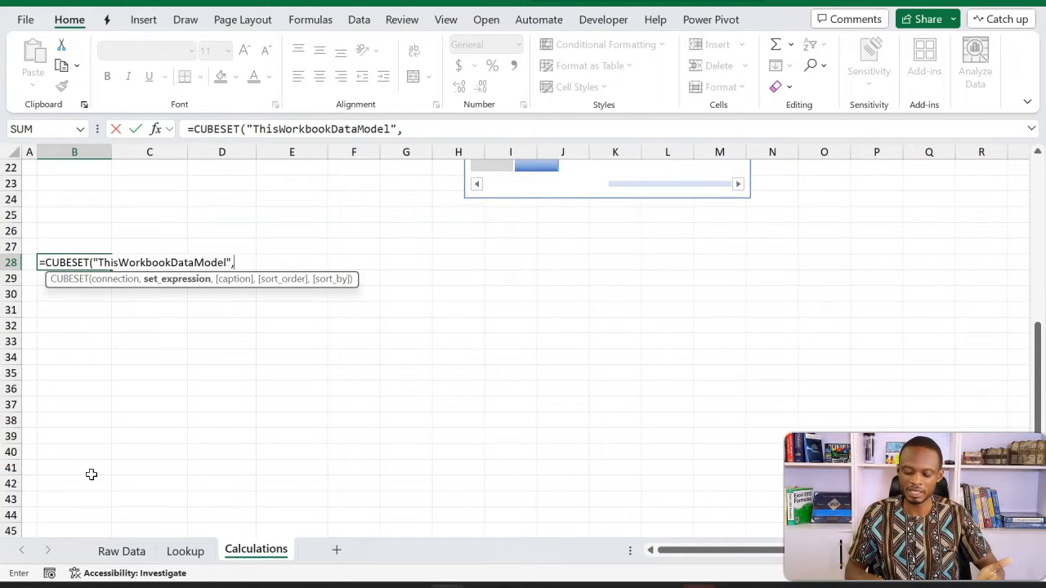
type("\"")
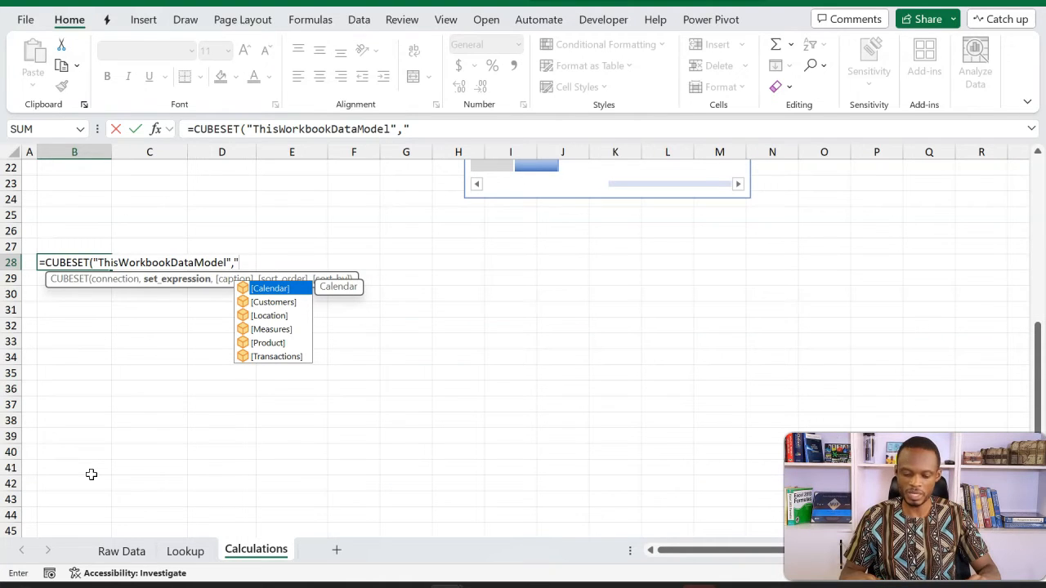
key("Tab")
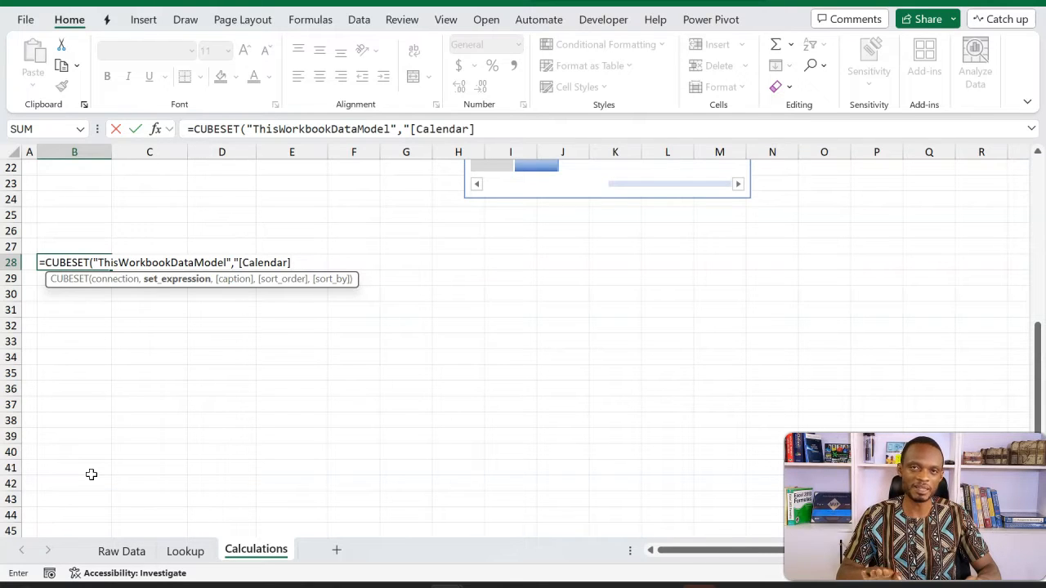
type(".")
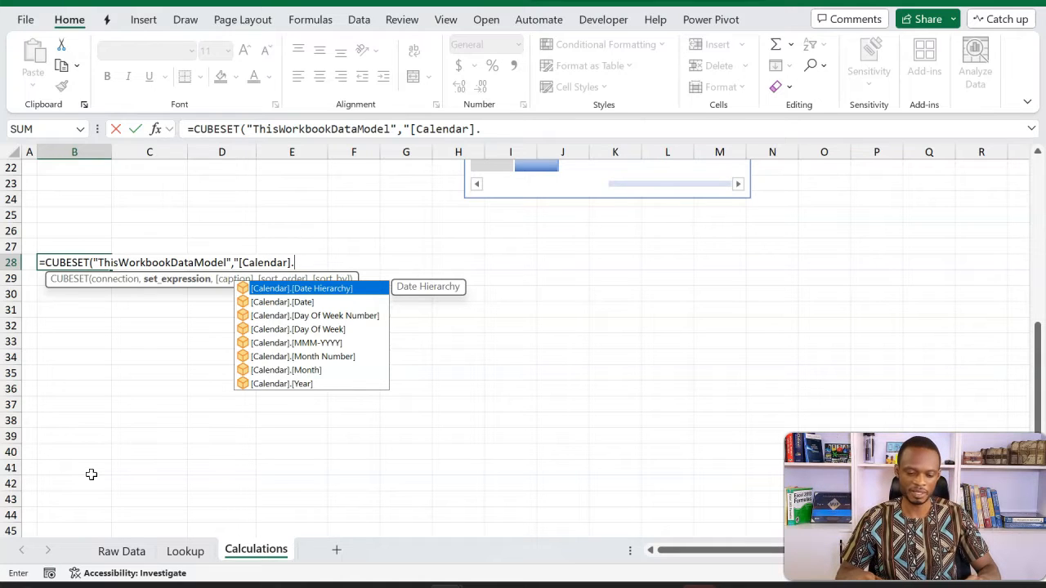
key("Down")
key("Down")
key("Down")
key("Down")
key("Down")
key("Down")
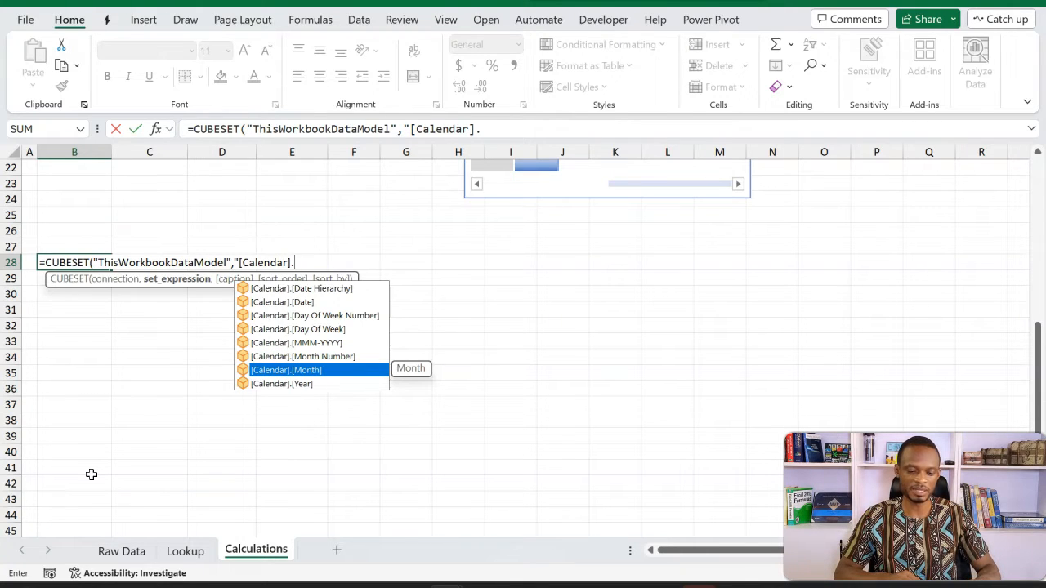
key("Tab")
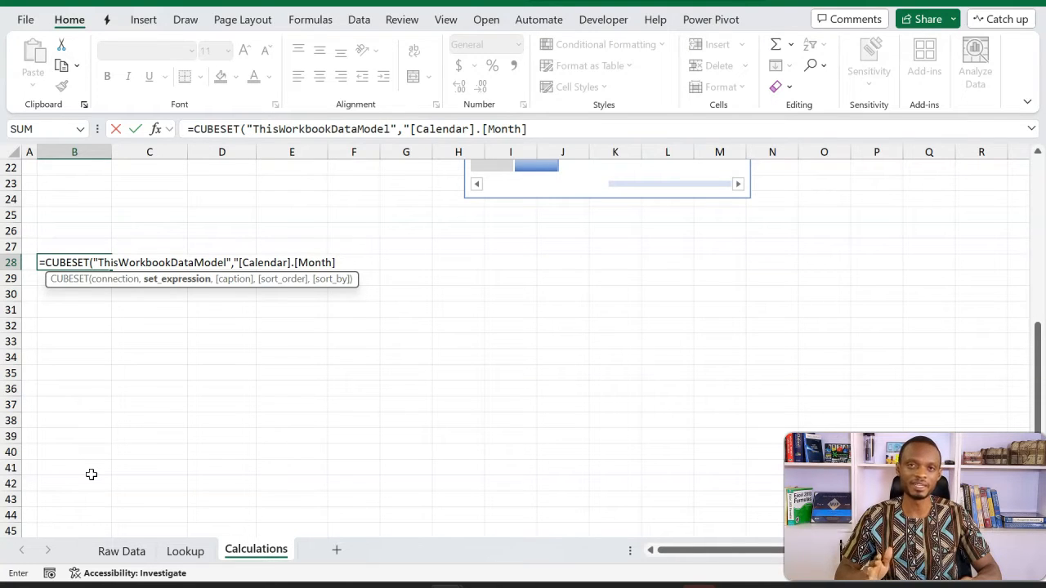
type(".")
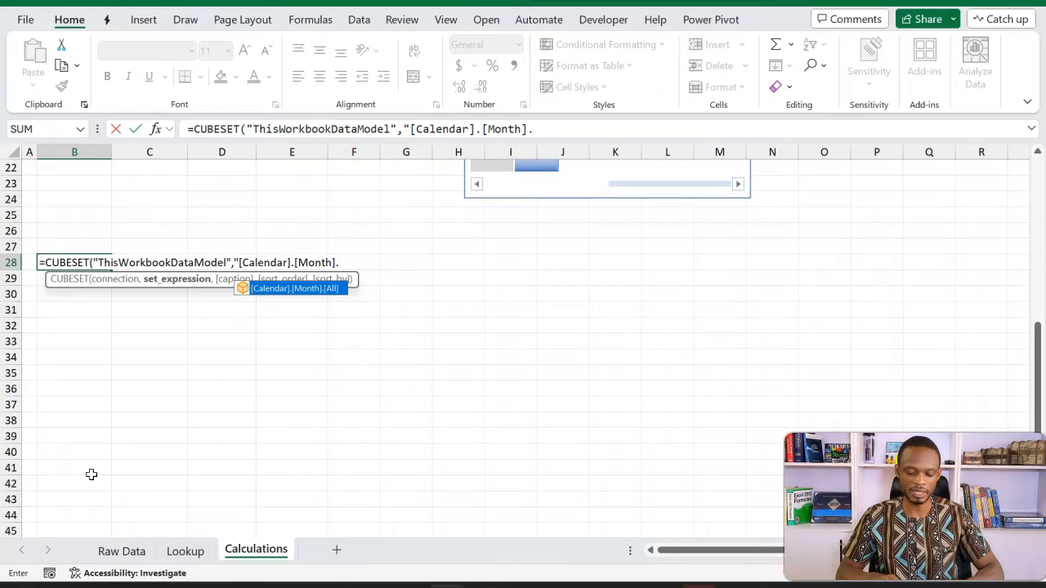
type("children")
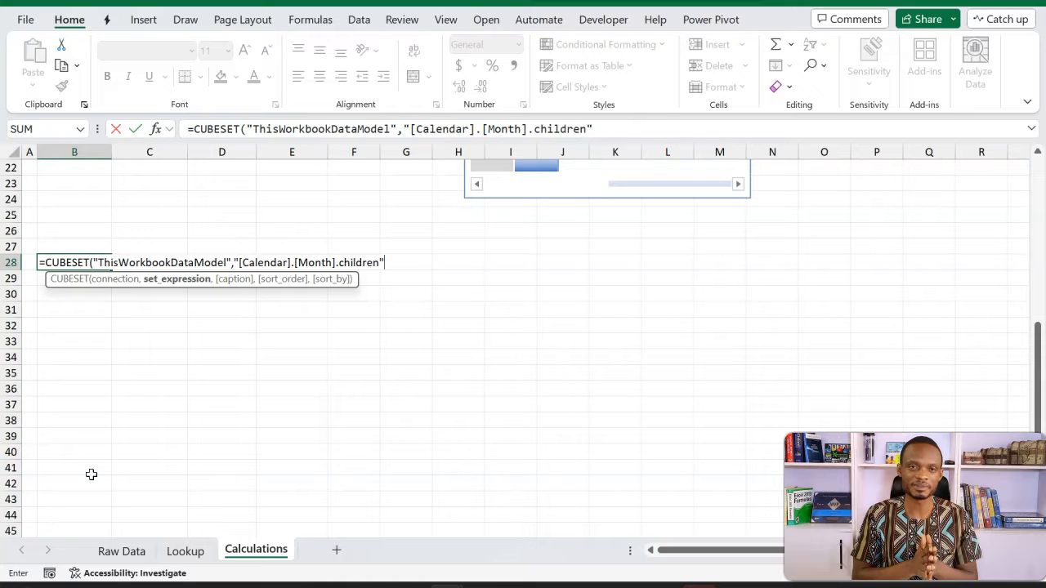
Step: Give the CUBESET formula in B28 the caption "Months" and complete the formula
type(",")
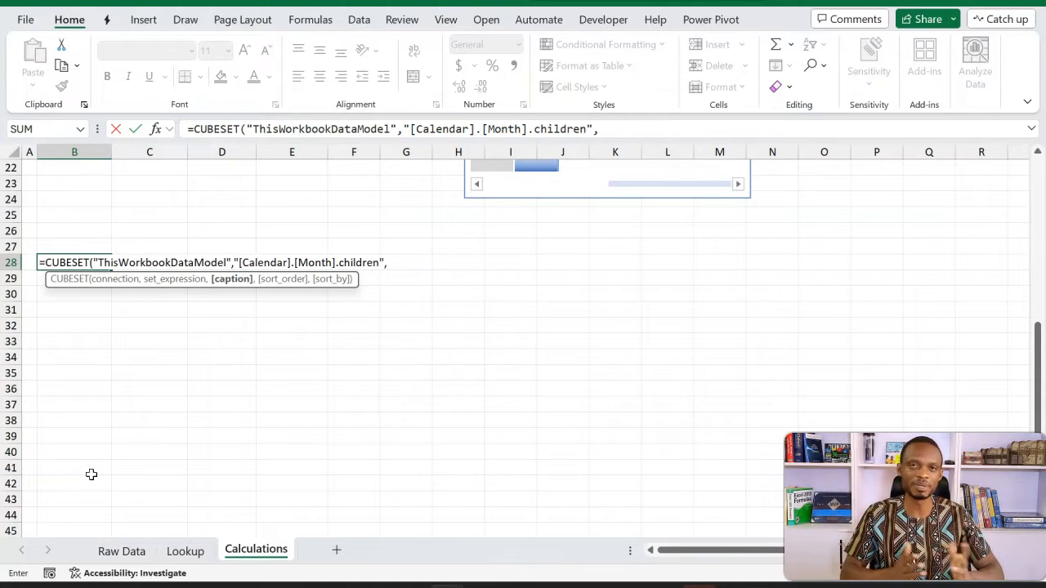
type("\"Mon")
type("ths")
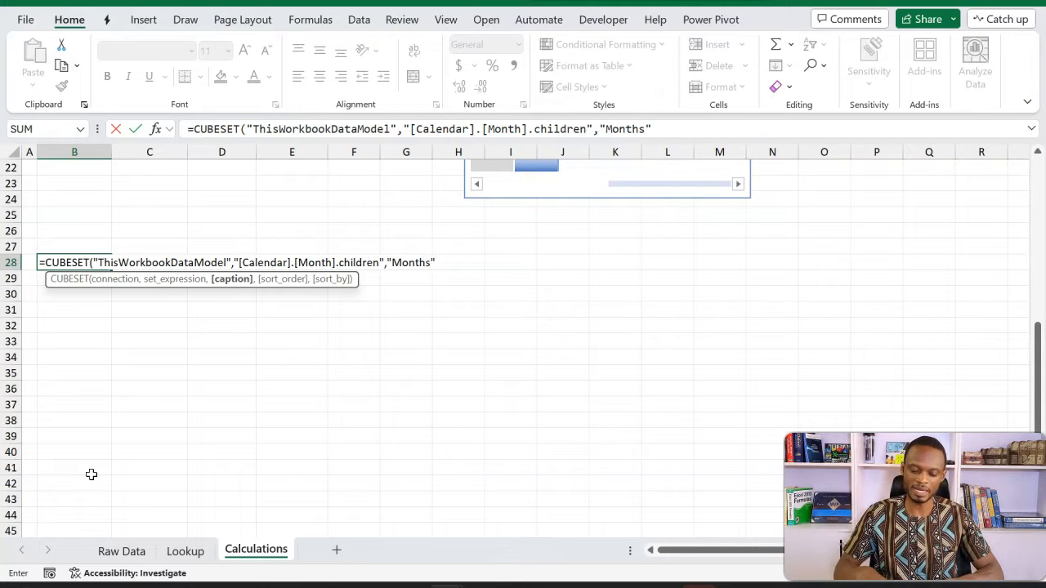
type(")")
key("Return")
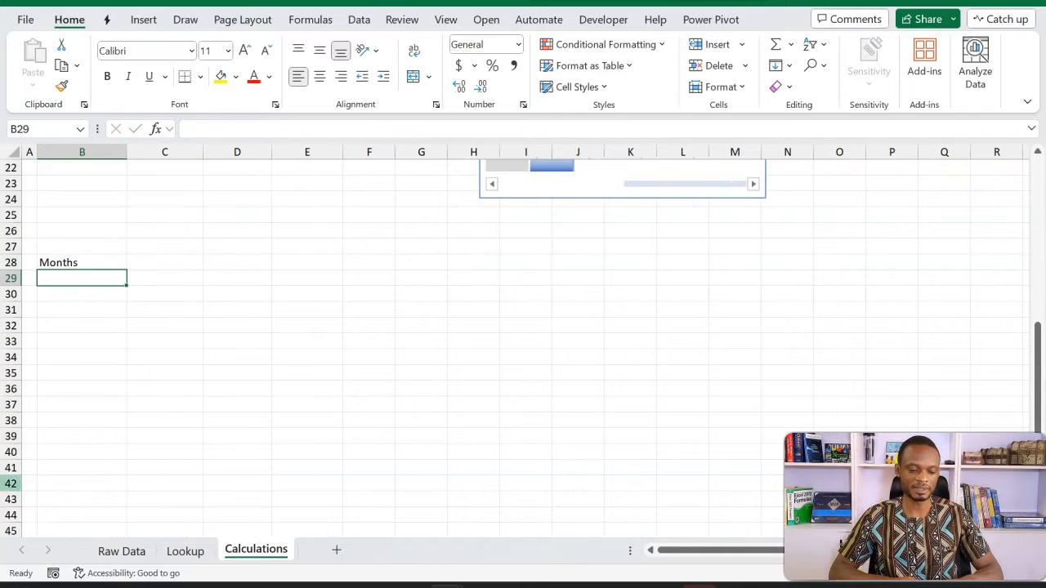
Step: Label the Months cube set with the heading CUBESET in cell B27
left_click(102, 263)
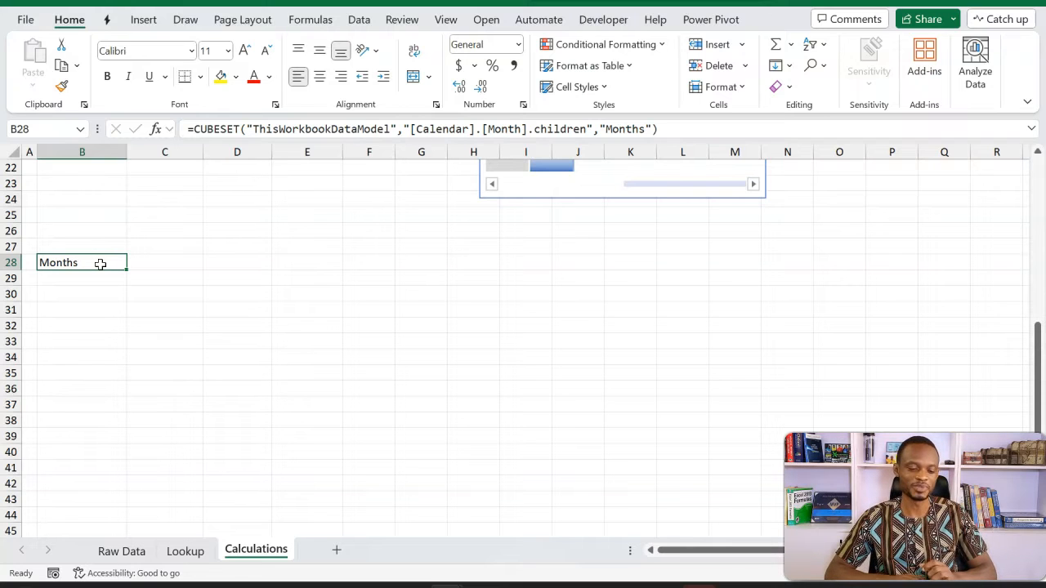
left_click(105, 246)
type("V")
key("BackSpace")
type("CUVB")
key("BackSpace")
key("BackSpace")
type("BESET")
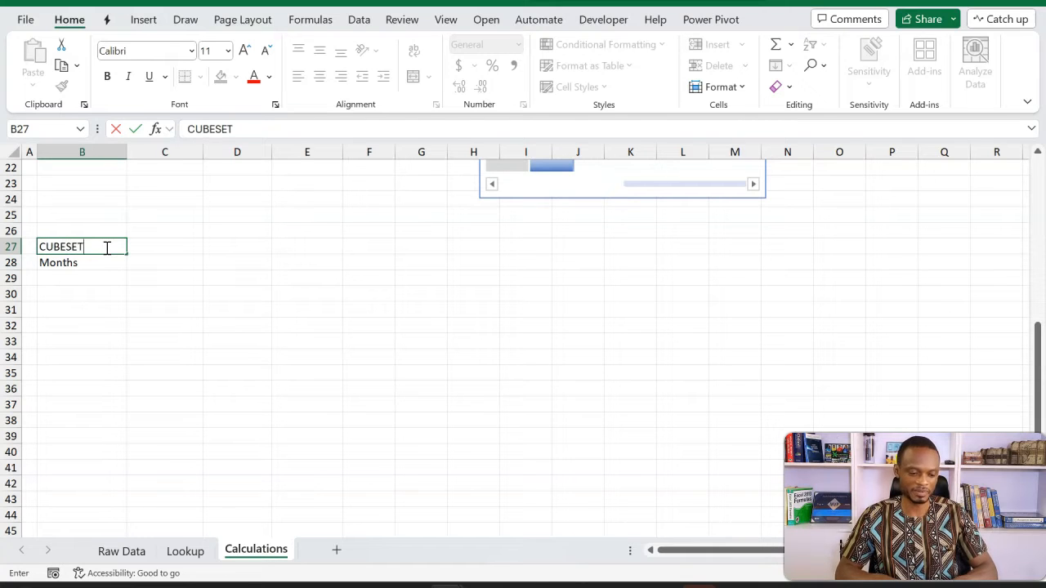
key("Return")
left_click(110, 263)
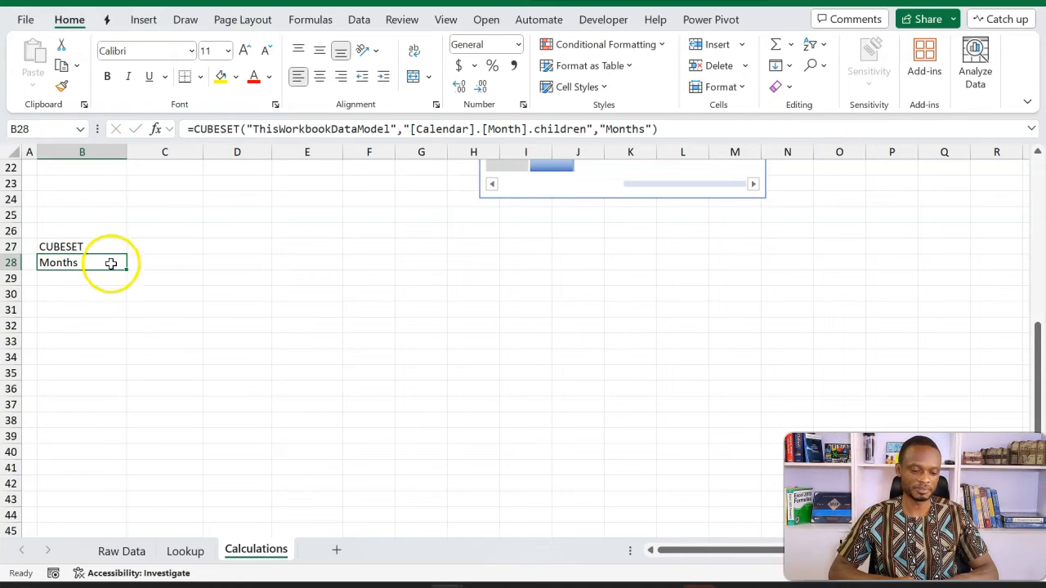
Step: Enter the heading CUBESETCOUNT in cell C27 beside the CUBESET heading
left_click(175, 244)
type("CUBE")
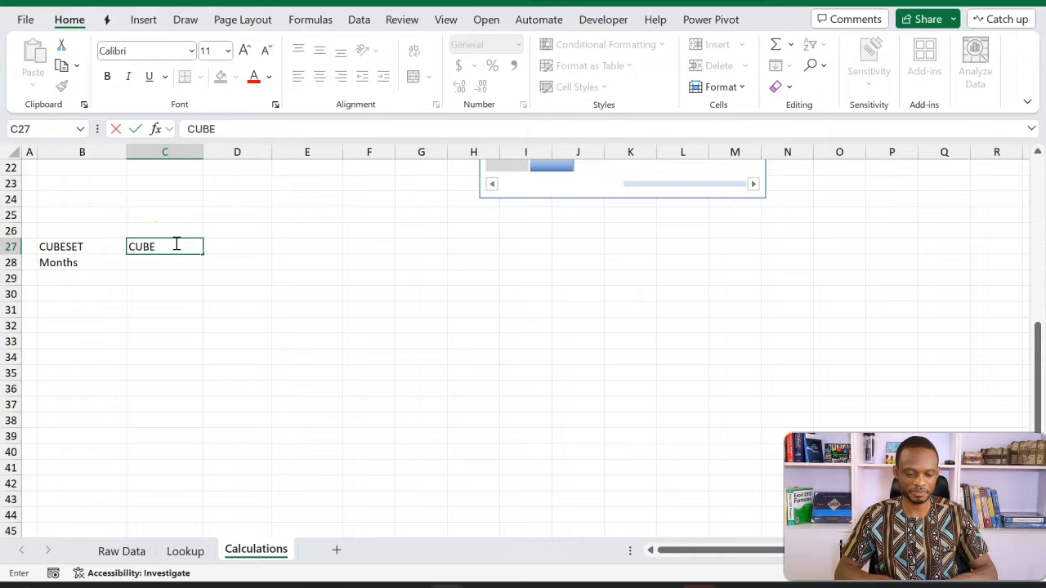
type("SETCOUN")
key("BackSpace")
key("BackSpace")
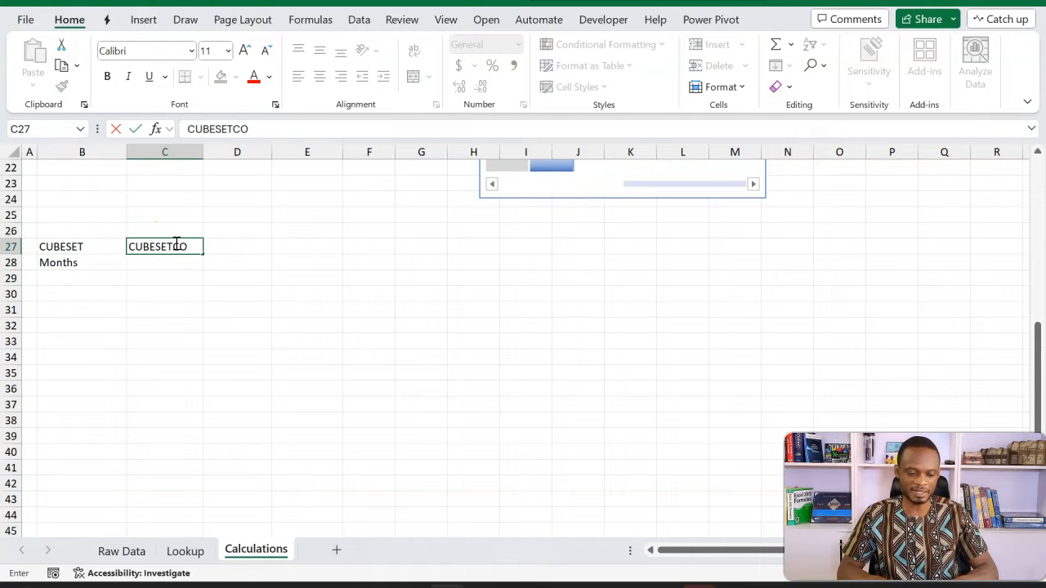
type("UNT")
key("Return")
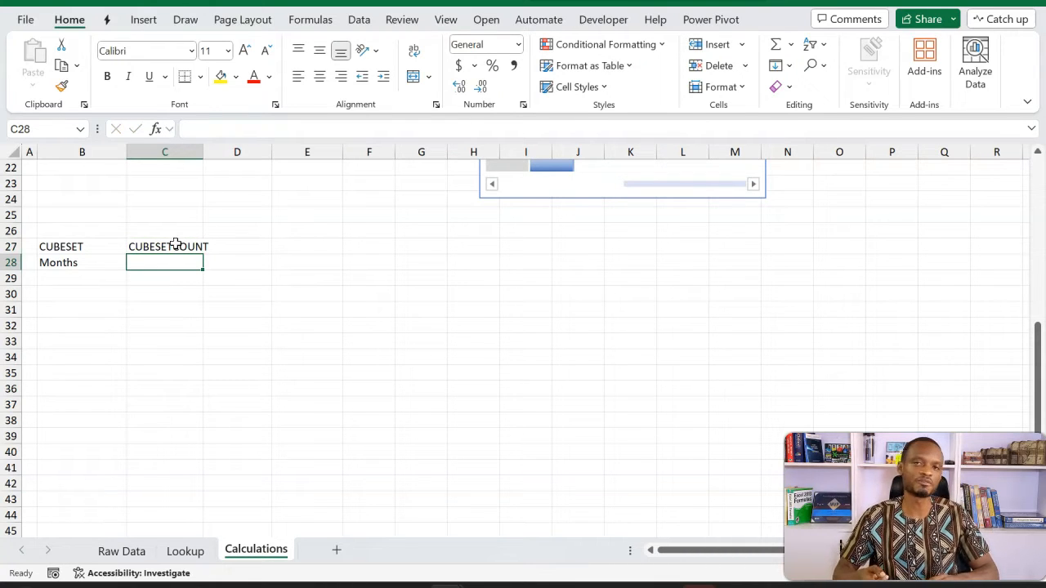
Step: Count the members of the Months set in cell C28 with the formula =CUBESETCOUNT(B28)
type("=CUB")
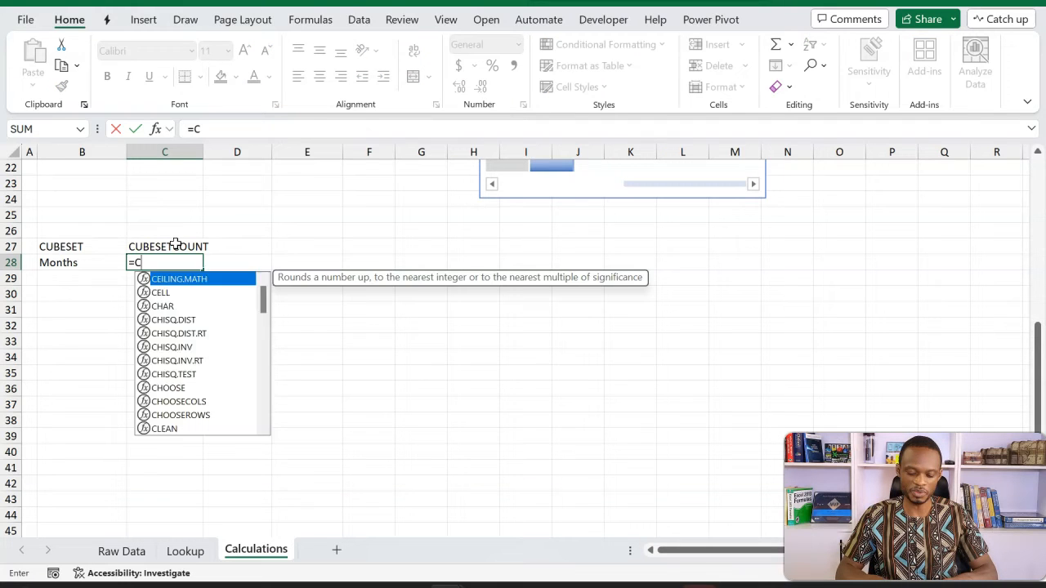
key("Down")
key("Down")
key("Down")
key("Down")
key("Down")
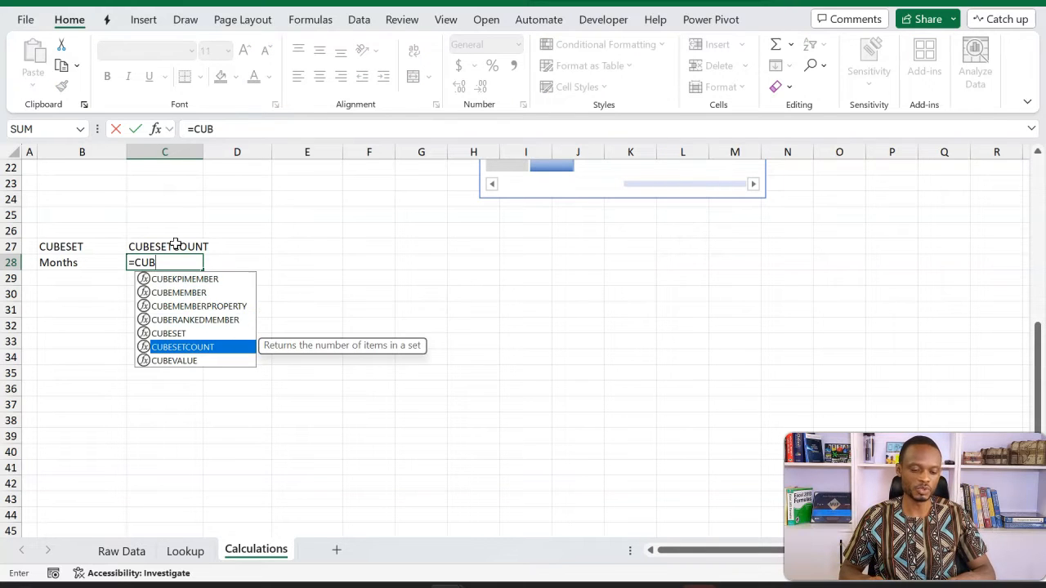
key("Tab")
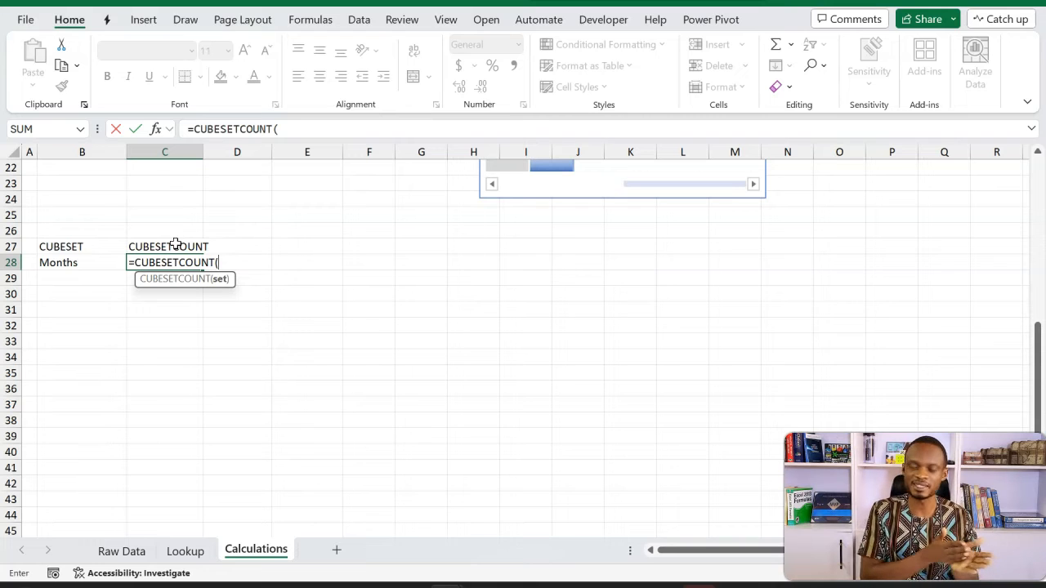
key("Left")
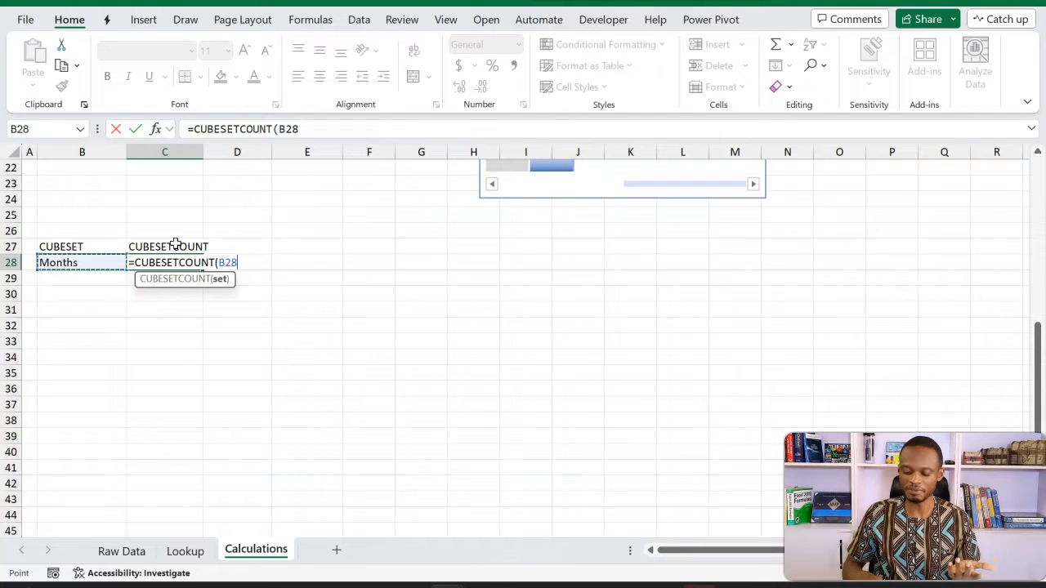
type(")")
key("Return")
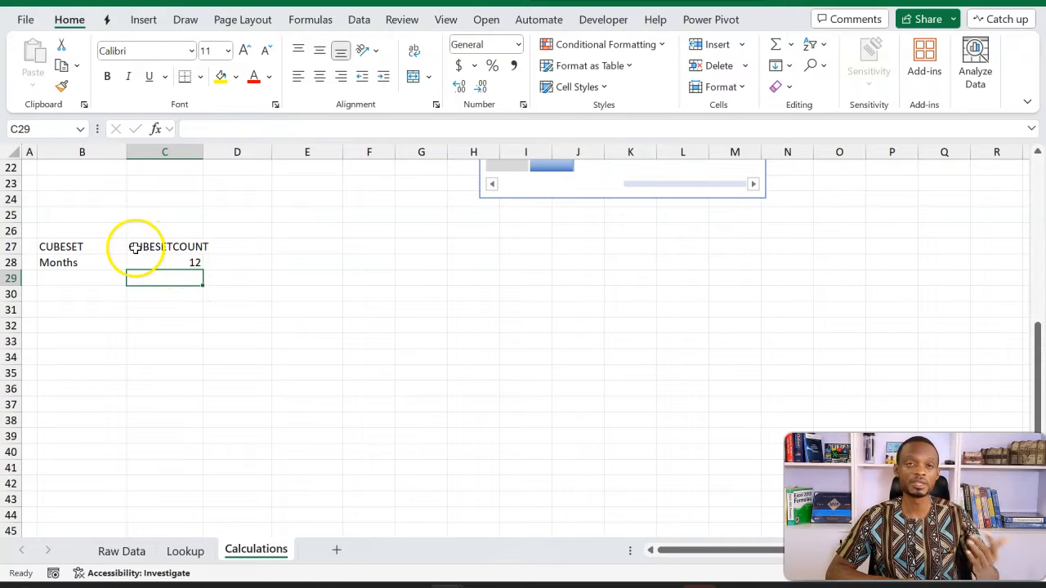
Step: Enter the heading CUBERANKEDMEMBER in cell B33 and autofit the width of column B to it
left_click(86, 337)
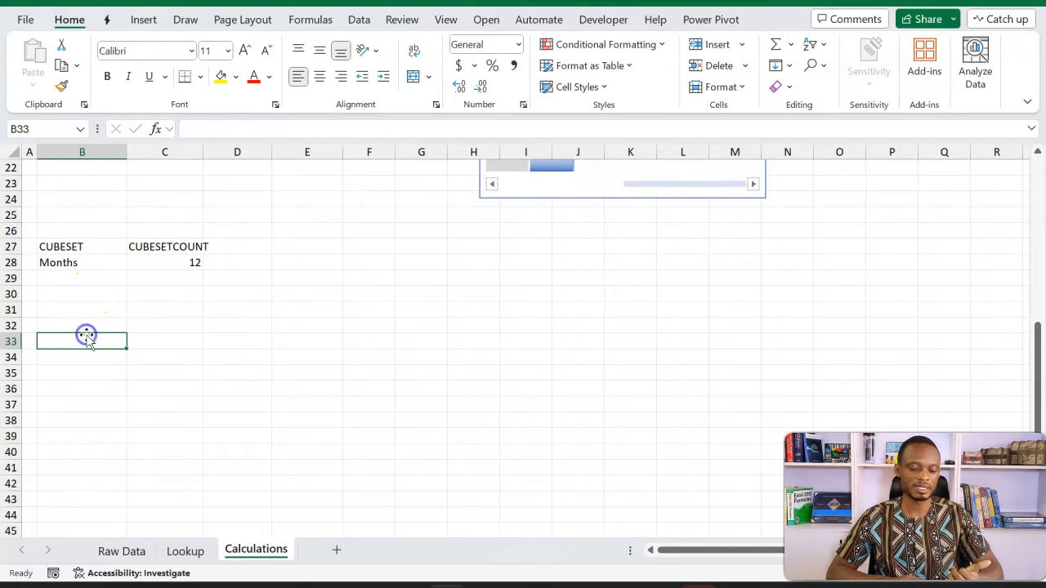
type("CUBER")
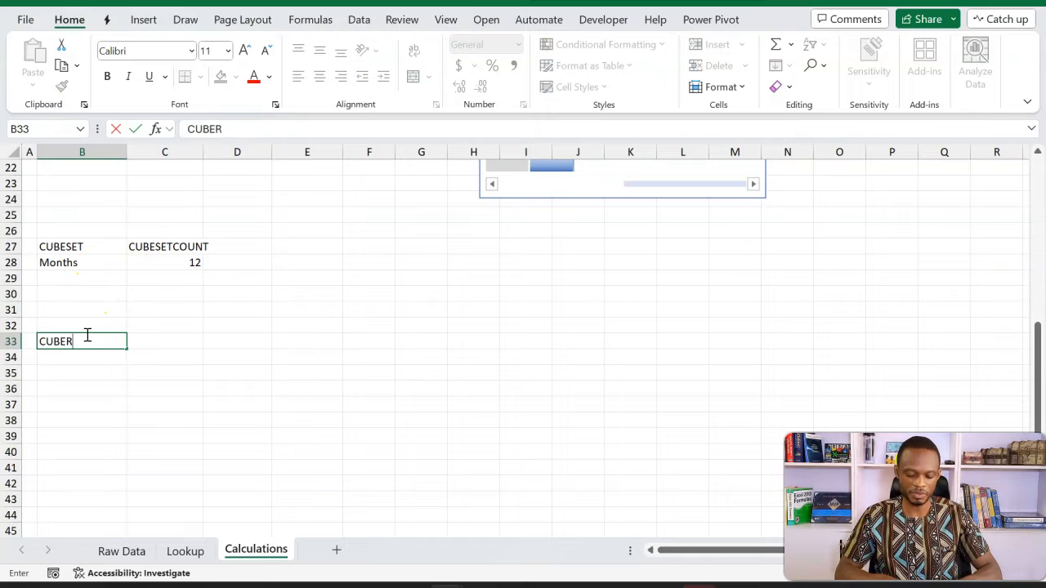
type("ANKEDM")
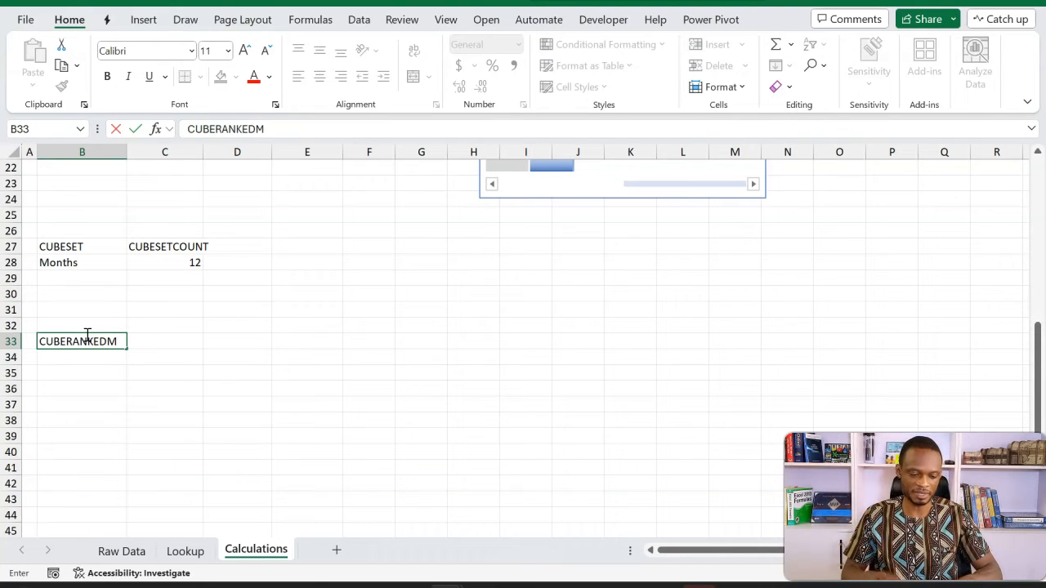
type("EMBER")
key("Return")
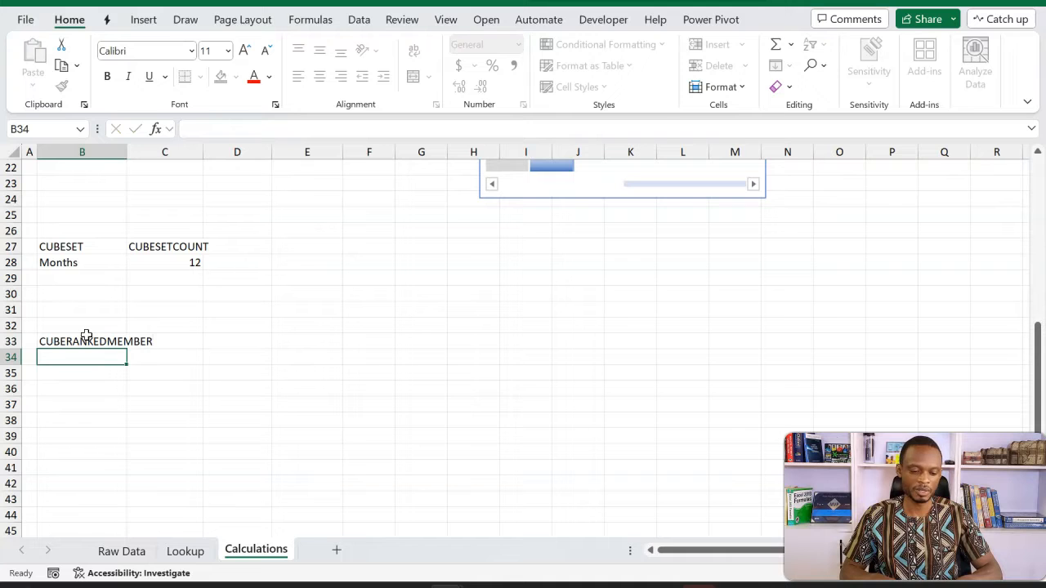
double_click(128, 149)
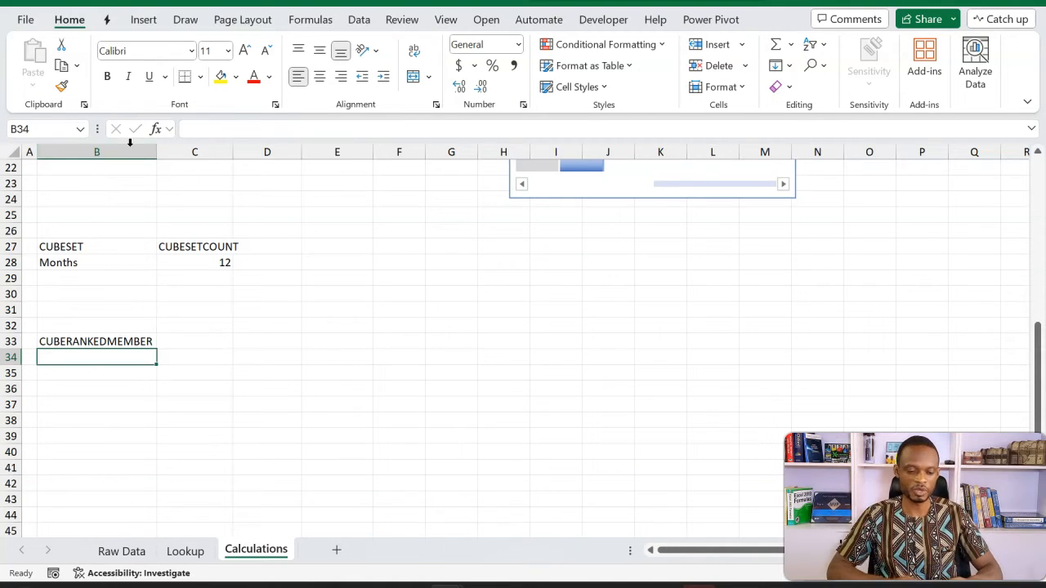
Step: Start a CUBERANKEDMEMBER formula in cell B34 with "ThisWorkbookDataModel" as its connection
left_click(123, 262)
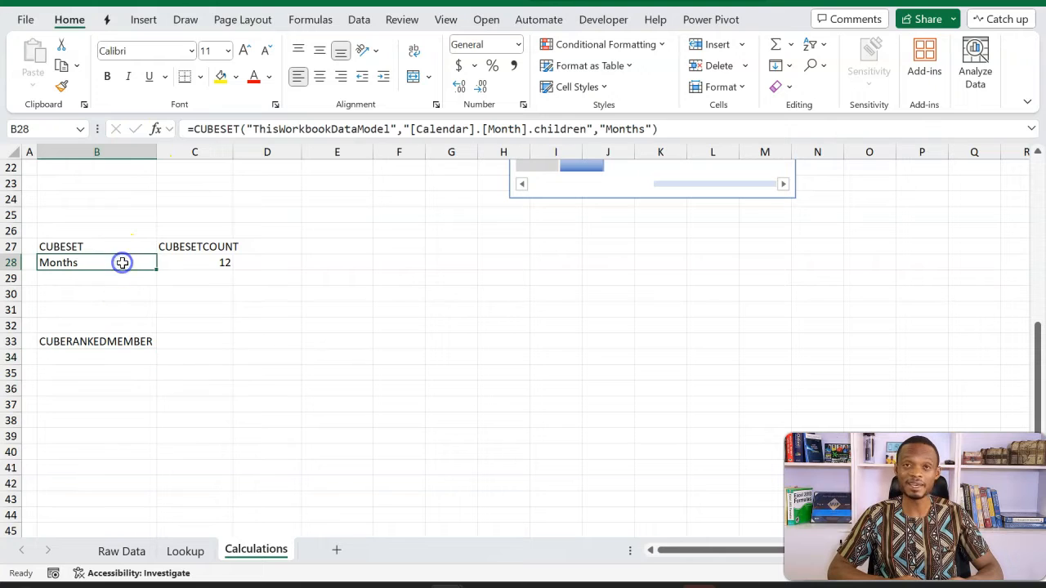
left_click(100, 357)
type("=CUB")
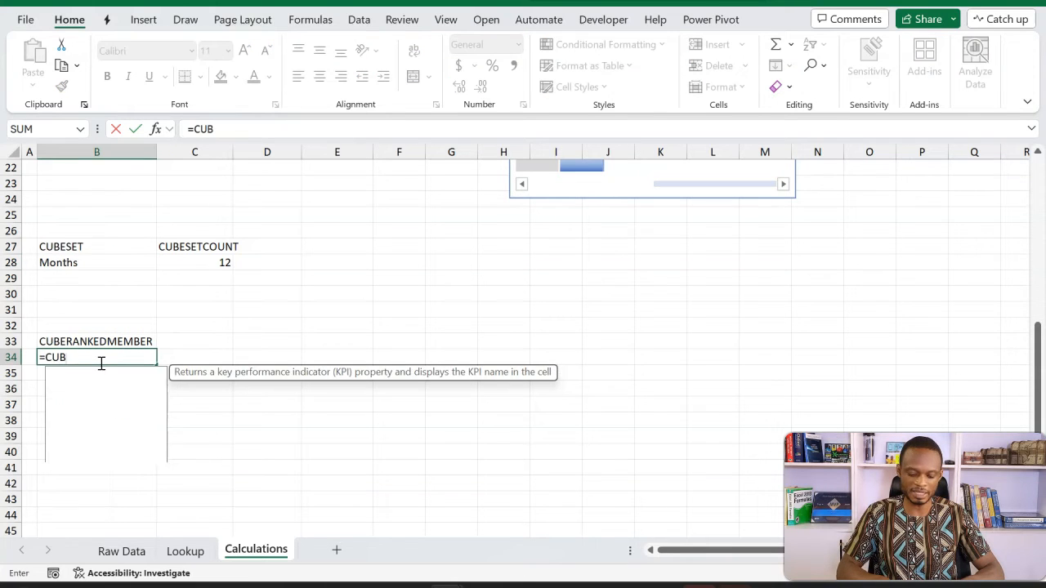
key("Down")
key("Down")
key("Down")
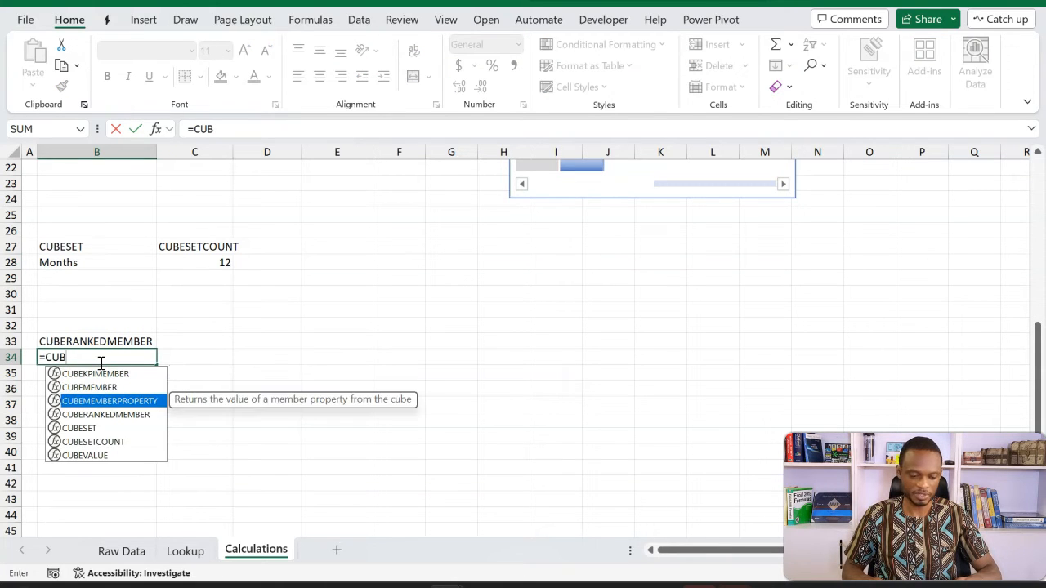
key("Tab")
type("\"")
key("Tab")
type("\",")
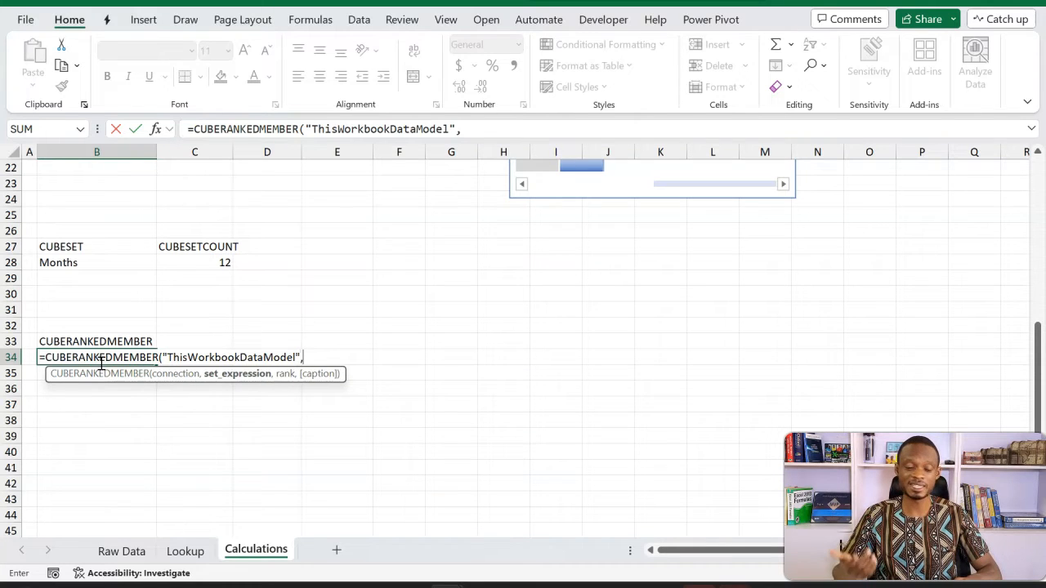
Step: Complete the CUBERANKEDMEMBER formula in B34 with the Months set in B28 as set expression and rank 1
left_click(88, 262)
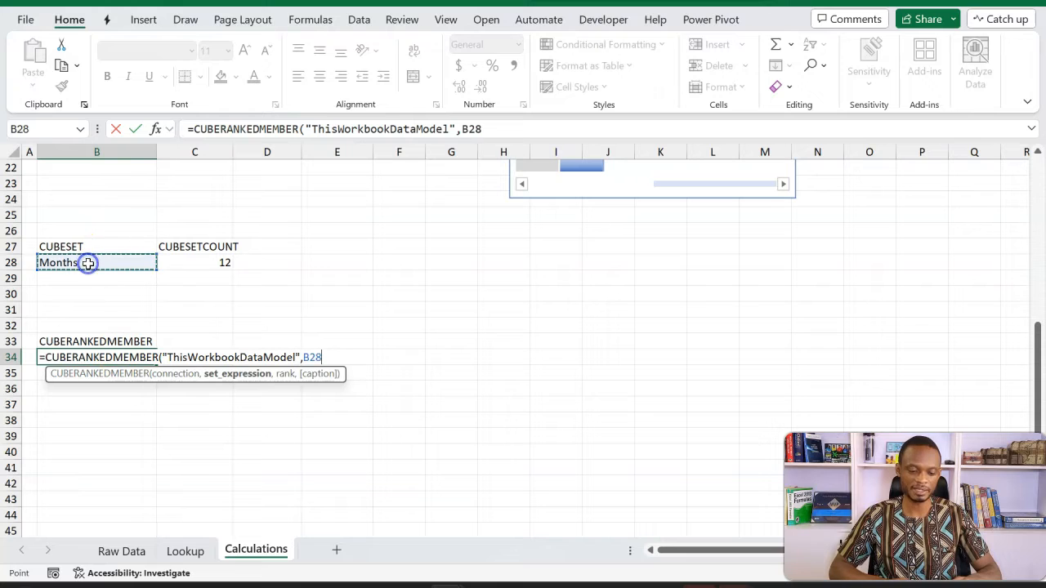
type(",")
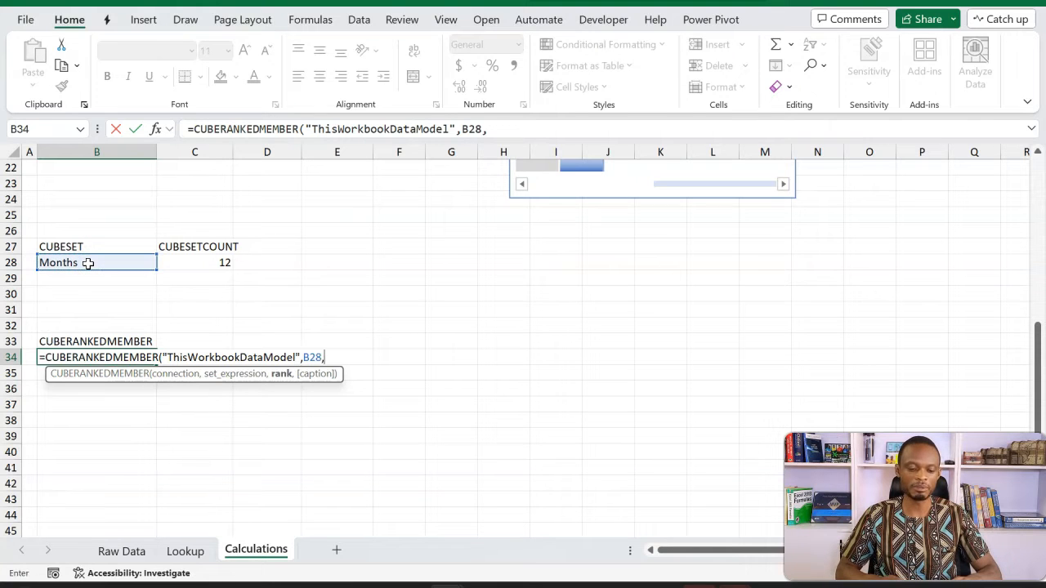
type("1")
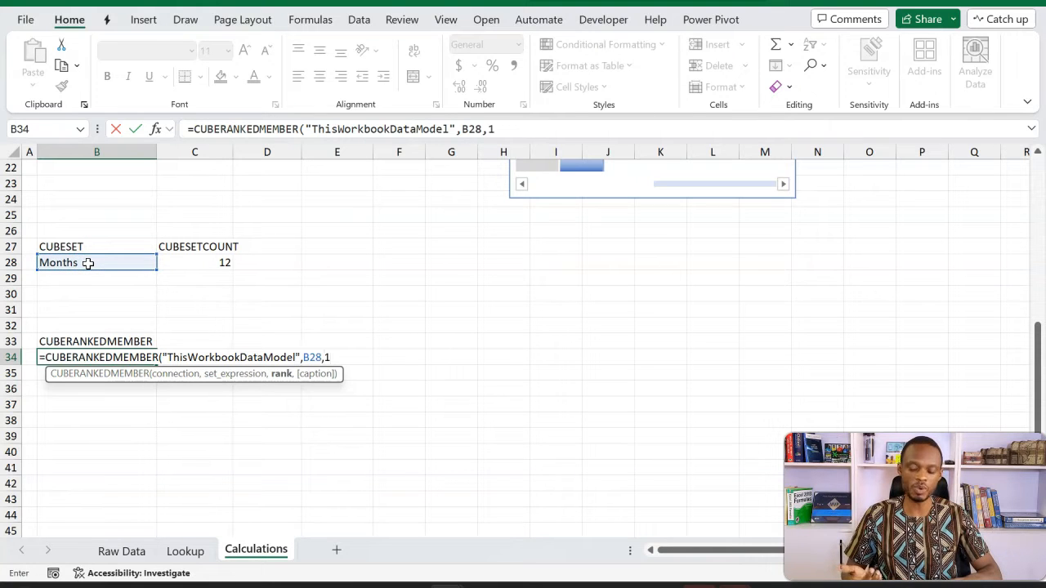
type(")")
key("Return")
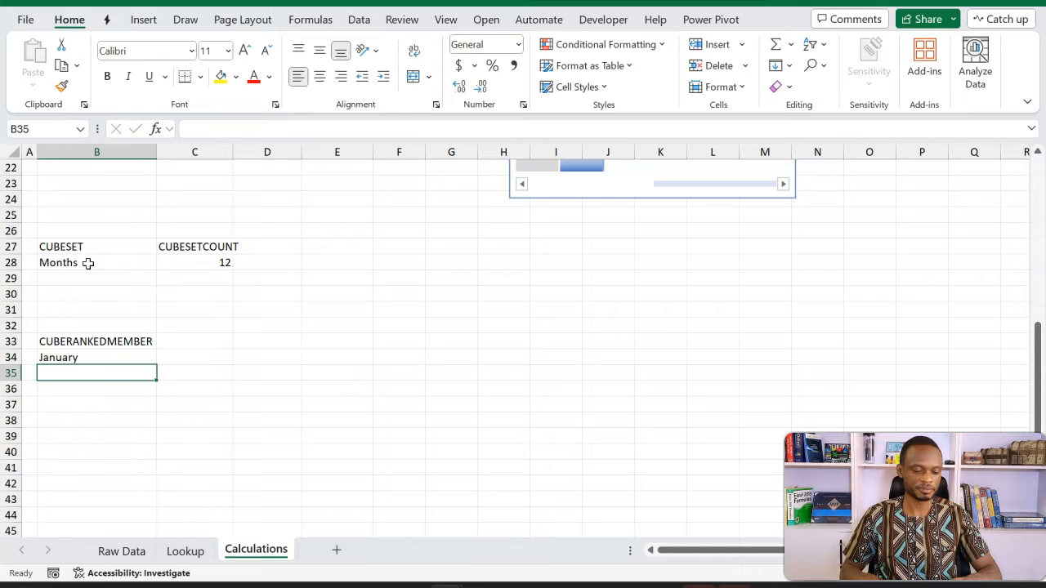
Step: Replace the rank in the B34 formula with SEQUENCE(C28) so that it returns every month of the set
double_click(100, 357)
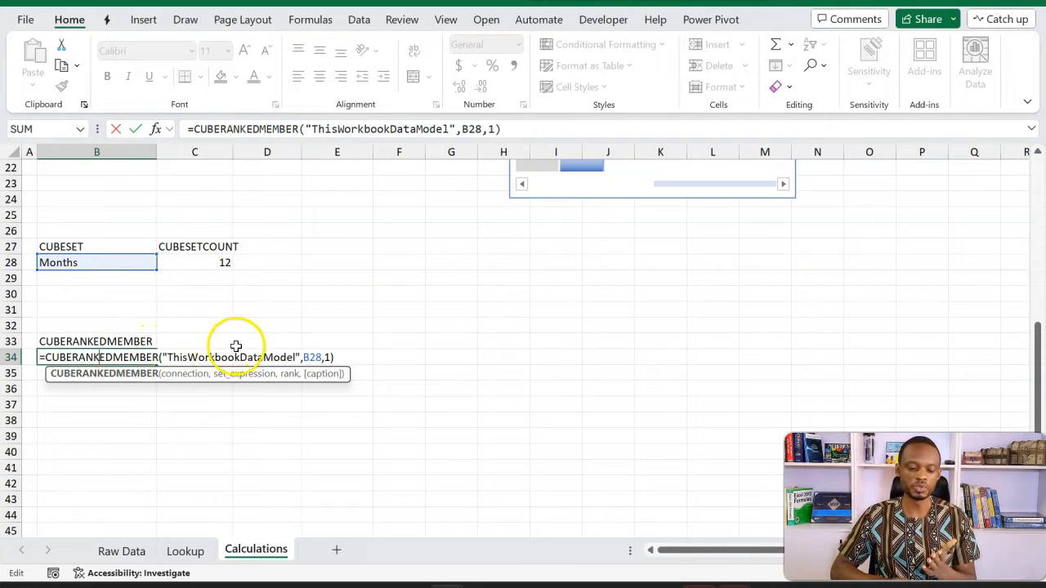
left_click(332, 357)
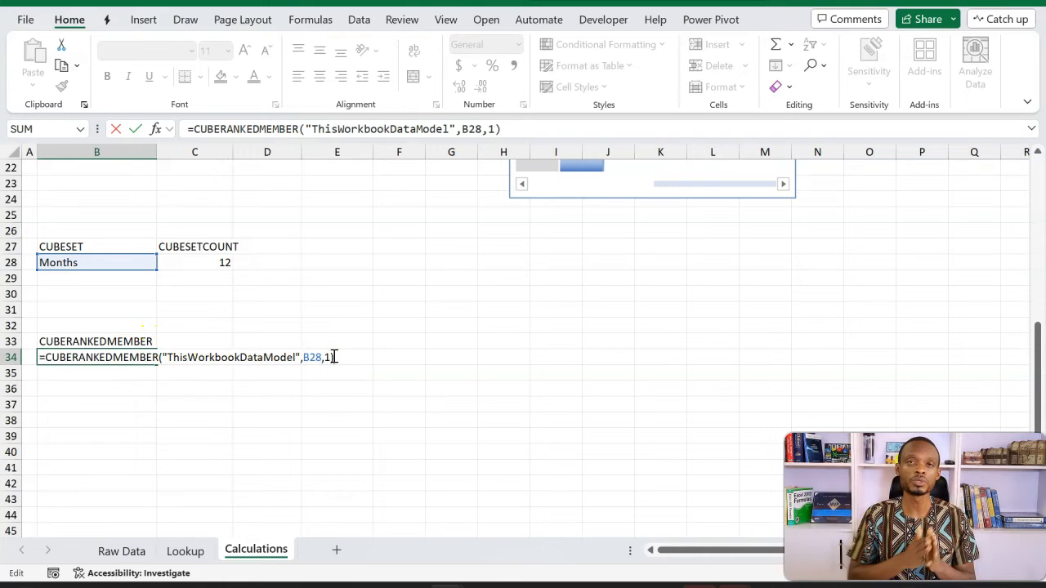
key("BackSpace")
key("BackSpace")
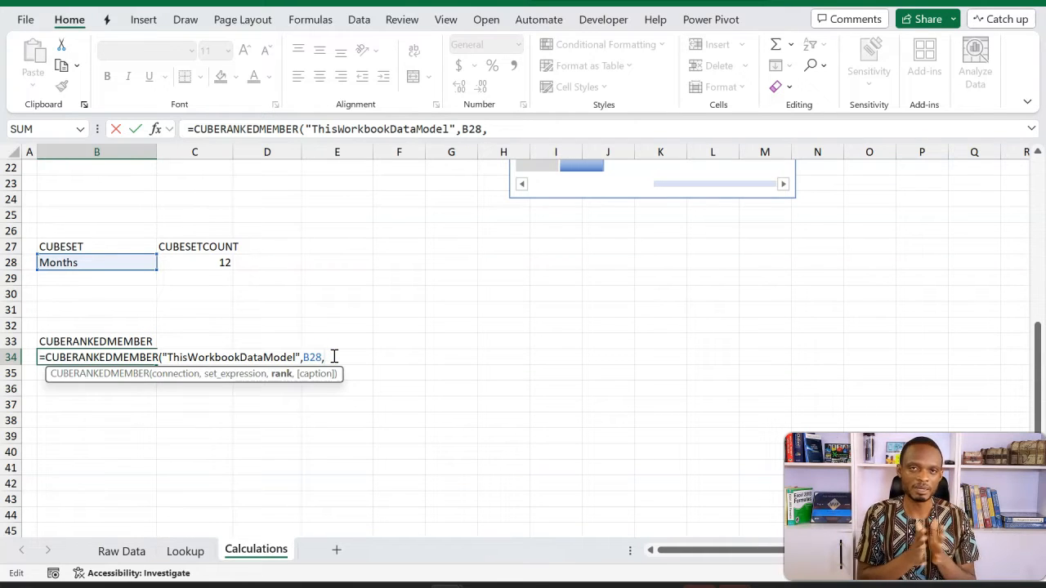
type("SEQ")
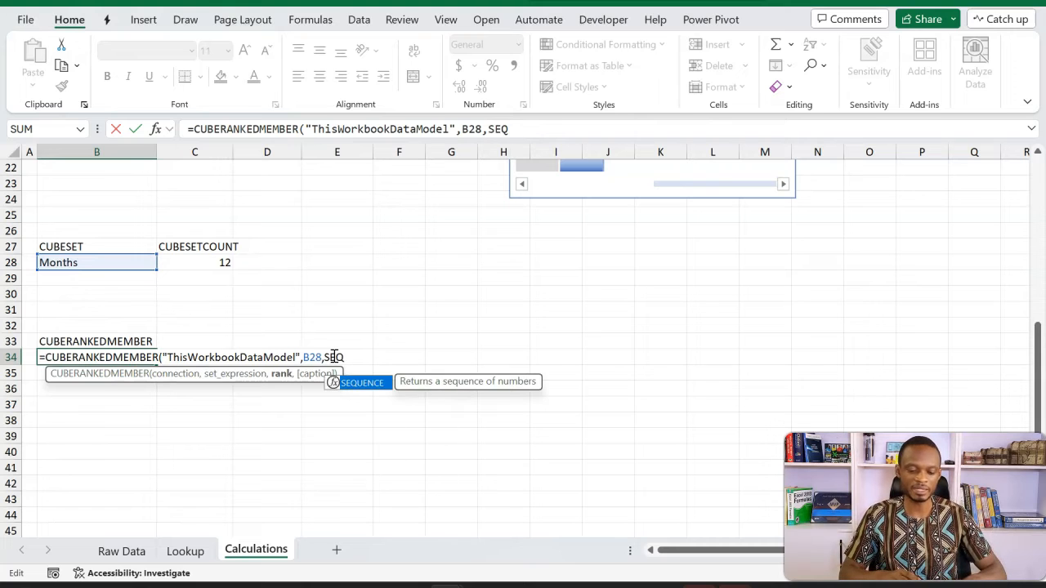
key("Tab")
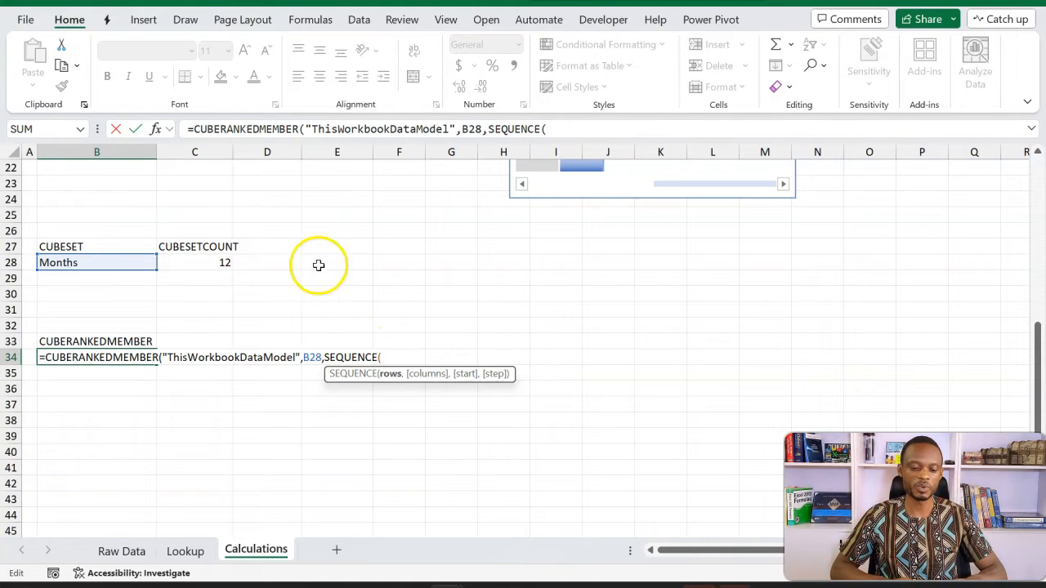
left_click(212, 263)
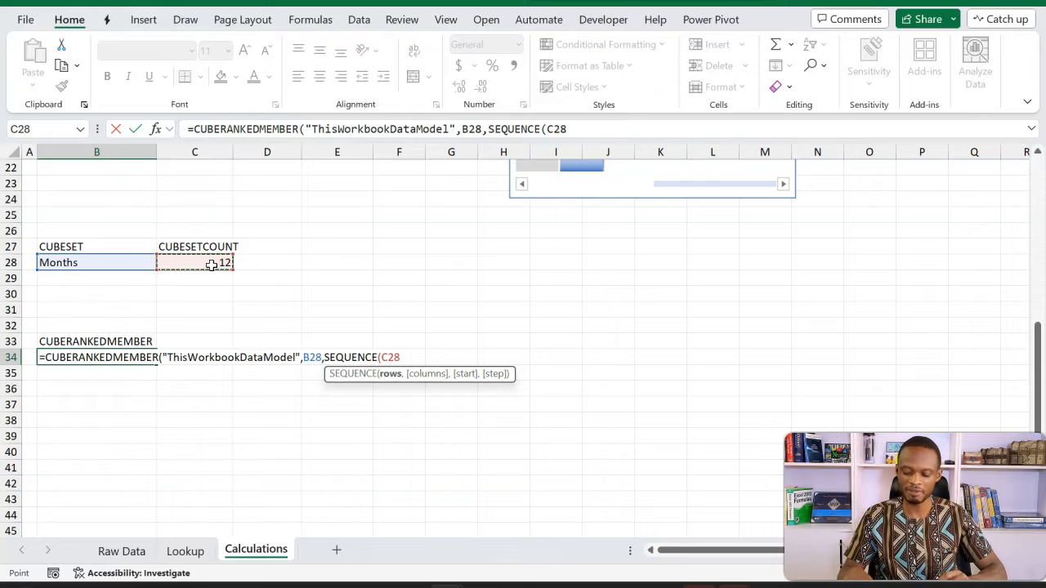
type("))")
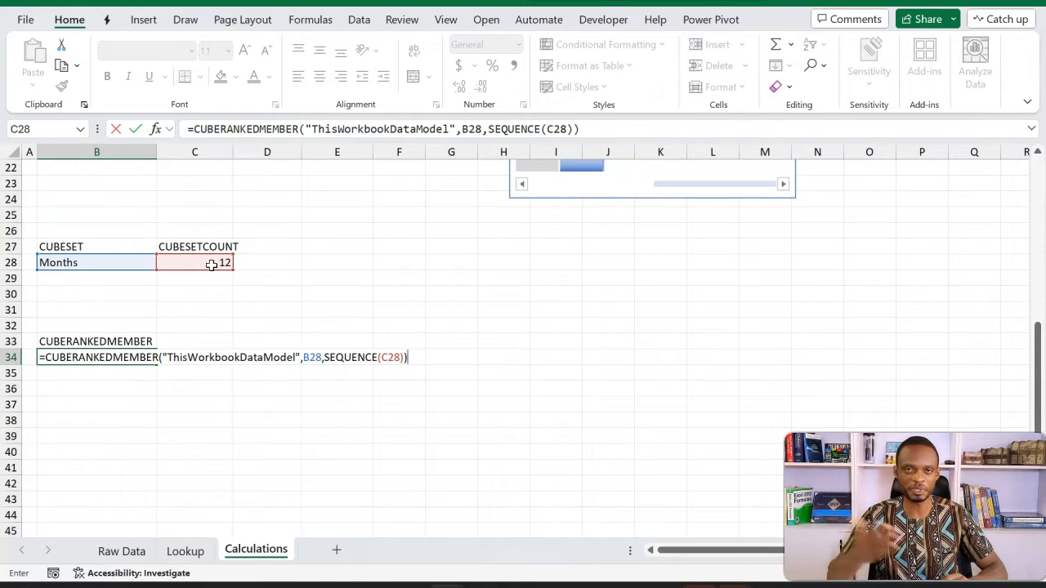
key("Return")
Step: Look through the list of months returned below the CUBERANKEDMEMBER heading, from its first entry to its last
key("Down")
key("Down")
key("Down")
key("Down")
key("Down")
key("Down")
key("Down")
key("Down")
key("Down")
key("Down")
key("Down")
key("Down")
key("Down")
key("Down")
key("Down")
key("Up")
key("Up")
key("Up")
key("Up")
key("Up")
key("Up")
key("Up")
key("Up")
key("Up")
key("Up")
key("Up")
key("Up")
key("Up")
key("Up")
key("Up")
key("Up")
key("Up")
key("Down")
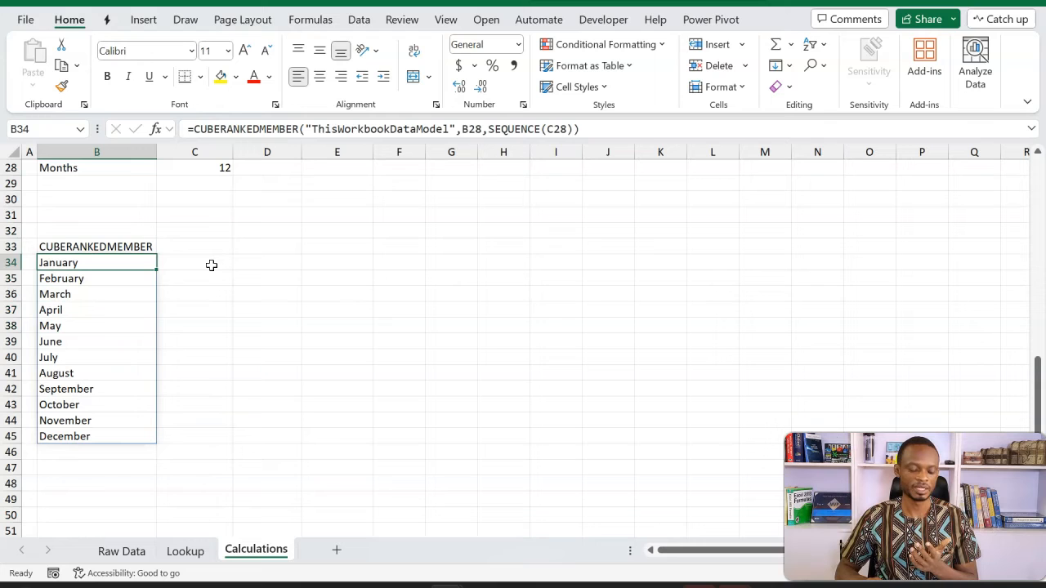
key("Up")
key("Down")
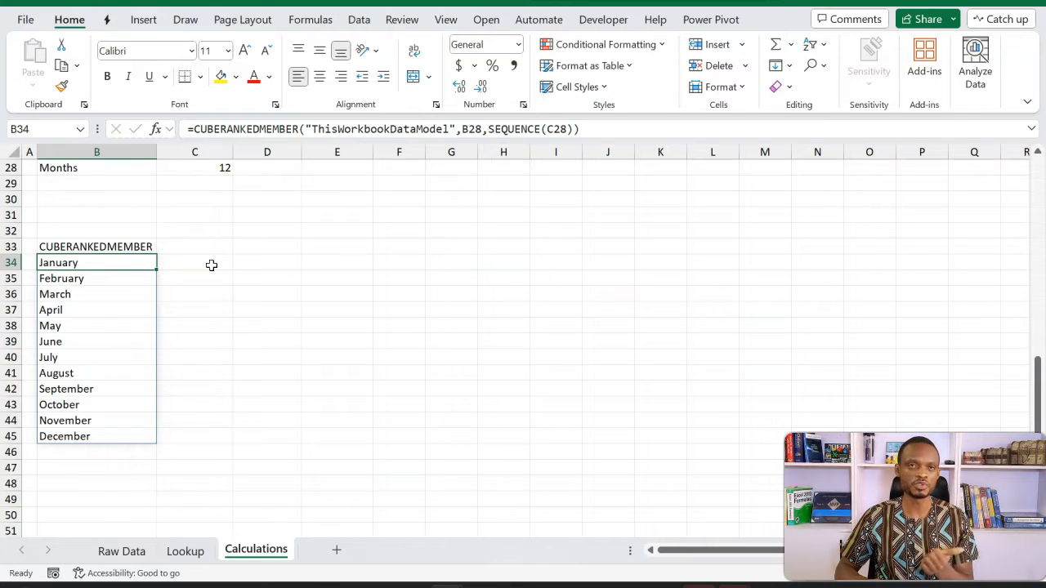
Step: Review how the Months set in B28, the set count in C28 and the ranked member formula in B34 relate
key("Up")
key("Up")
key("Up")
key("Up")
key("Up")
key("Up")
key("Up")
key("Down")
key("Down")
key("Down")
key("Down")
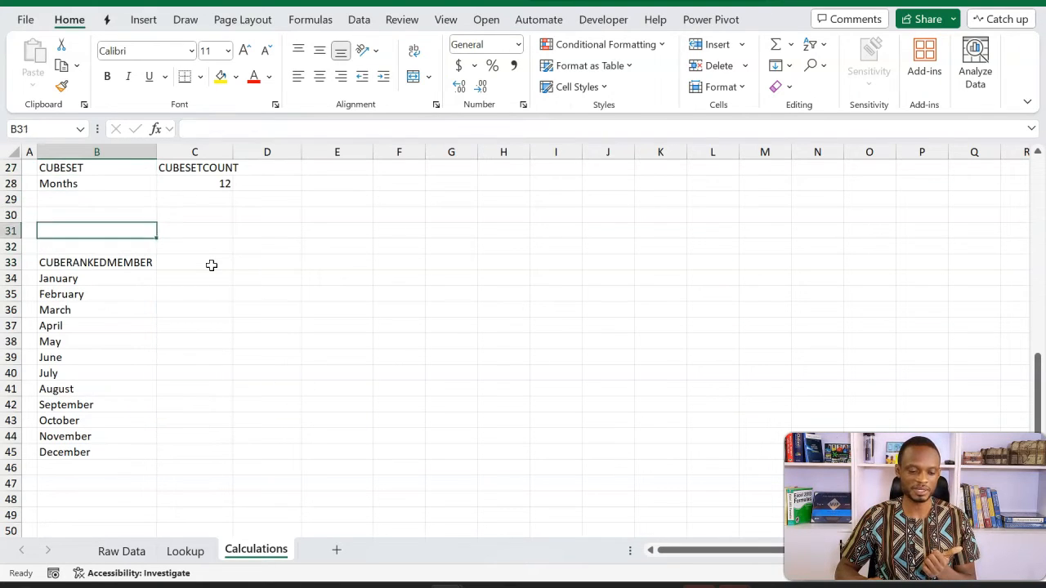
left_click(210, 264)
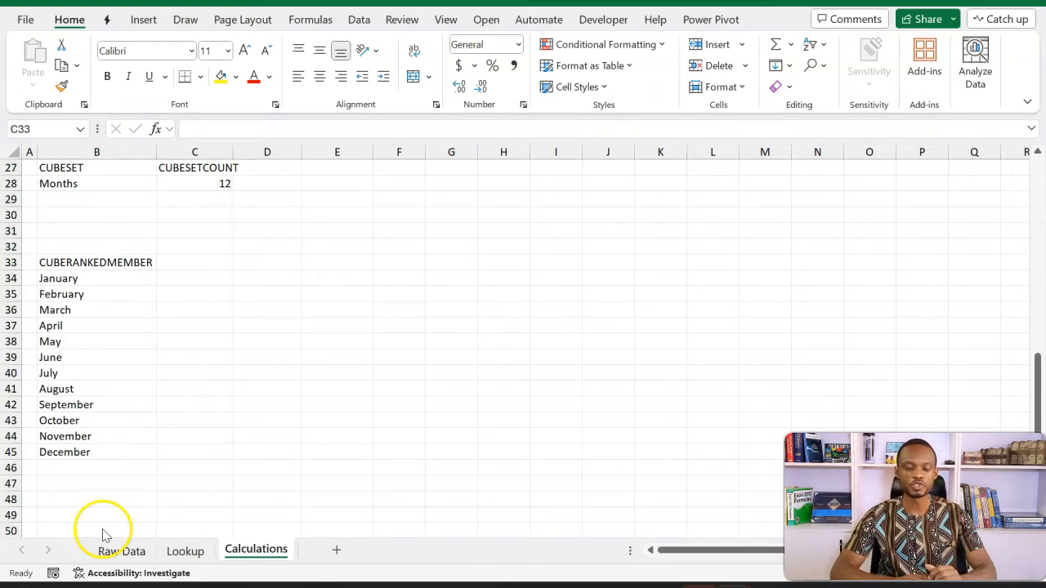
left_click(128, 287)
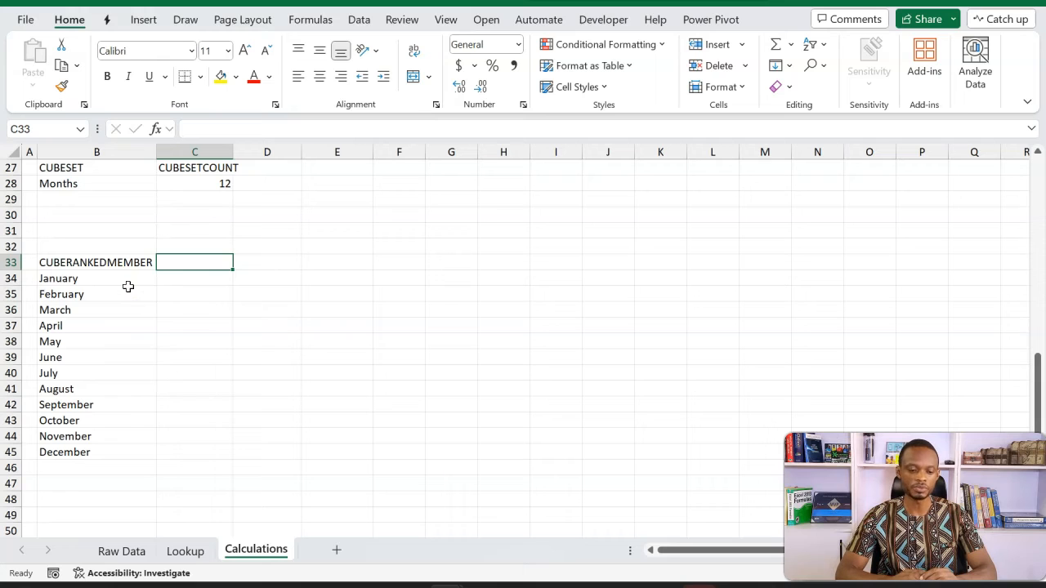
left_click(112, 183)
left_click(185, 190)
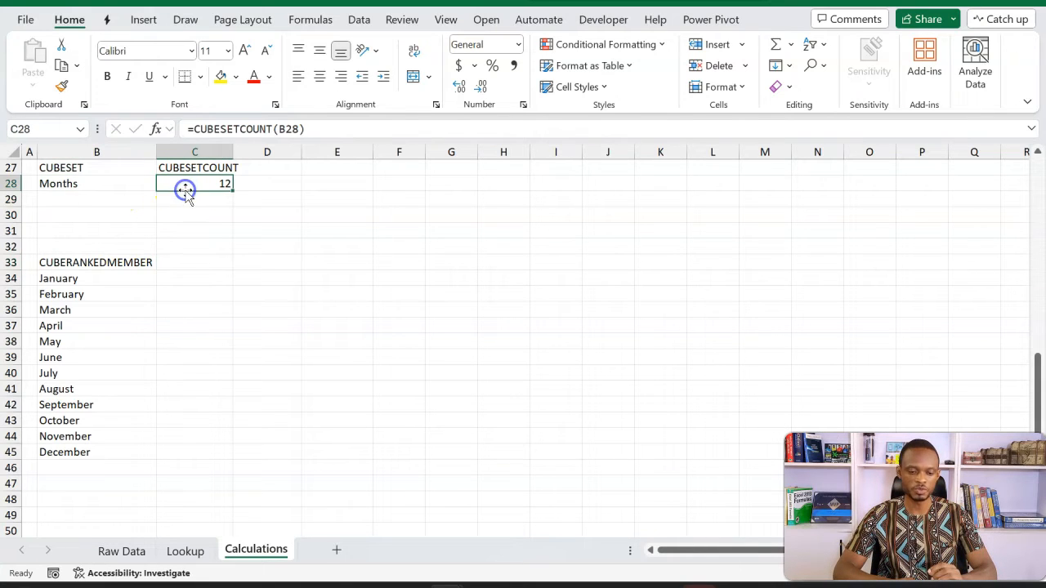
left_click(127, 276)
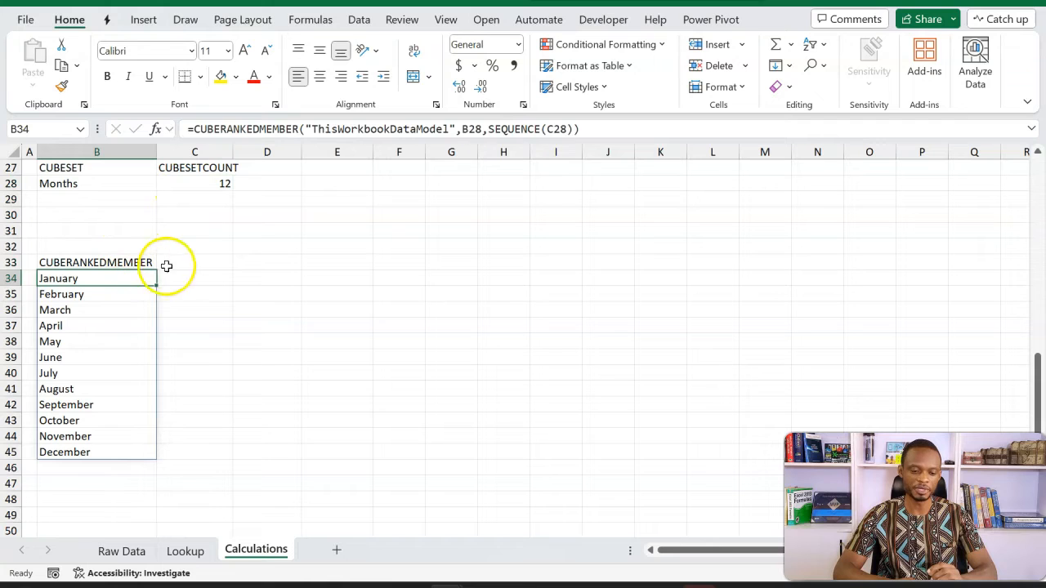
Step: Enter the heading CUBEMEMBER in C32
left_click(195, 262)
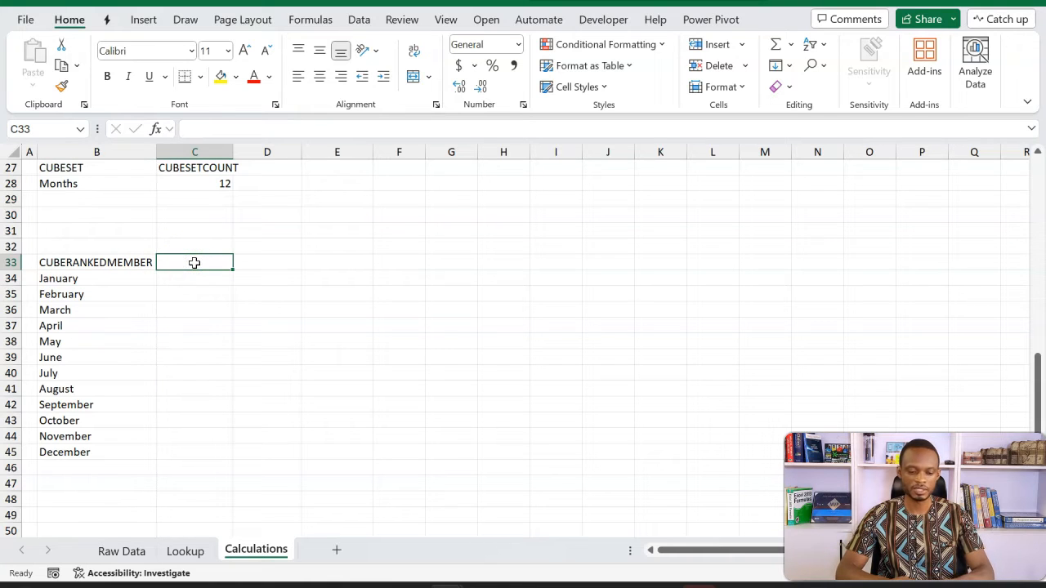
left_click(208, 246)
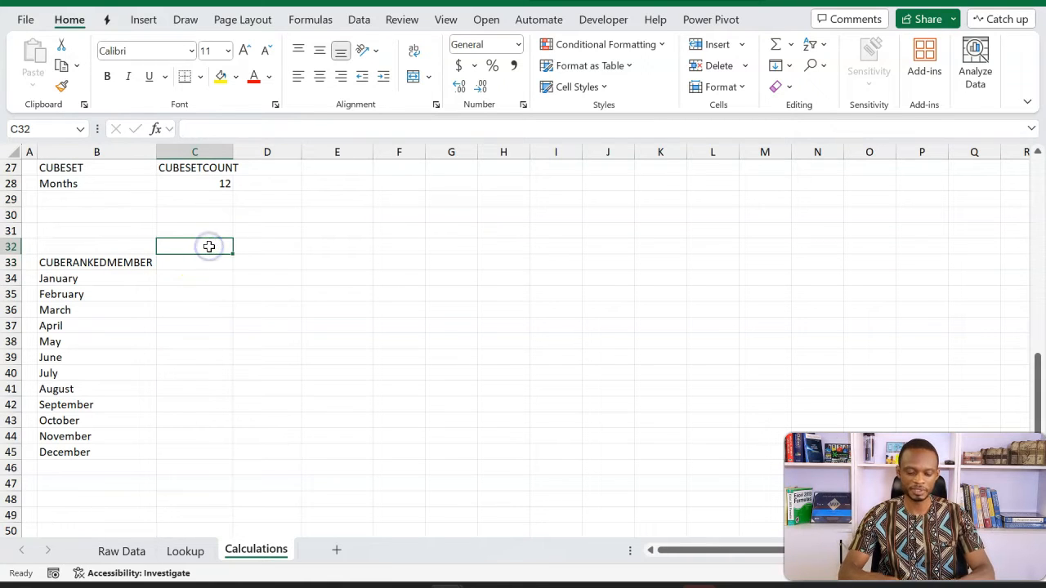
type("CUBE")
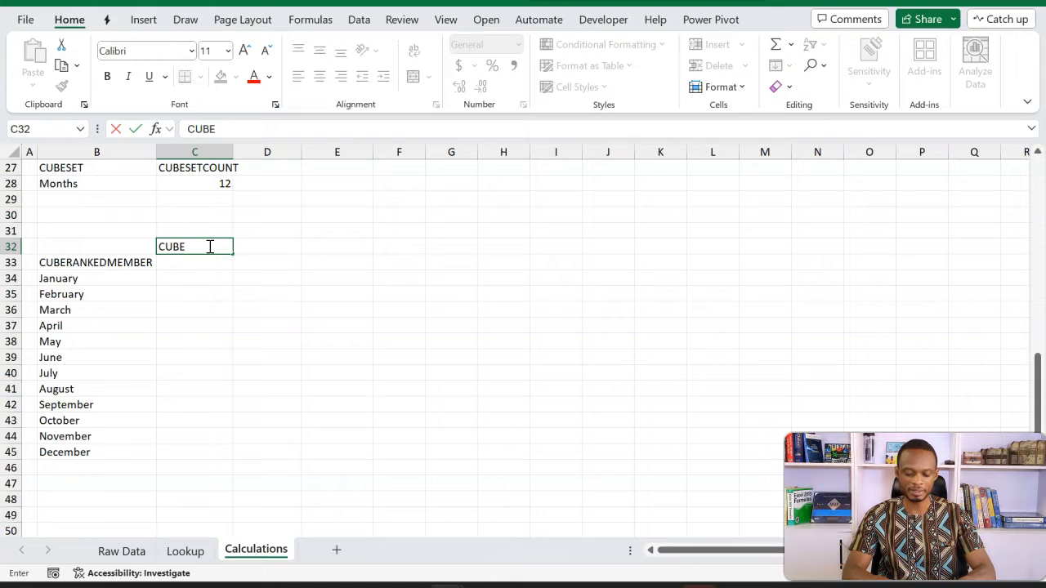
type("MEMBER")
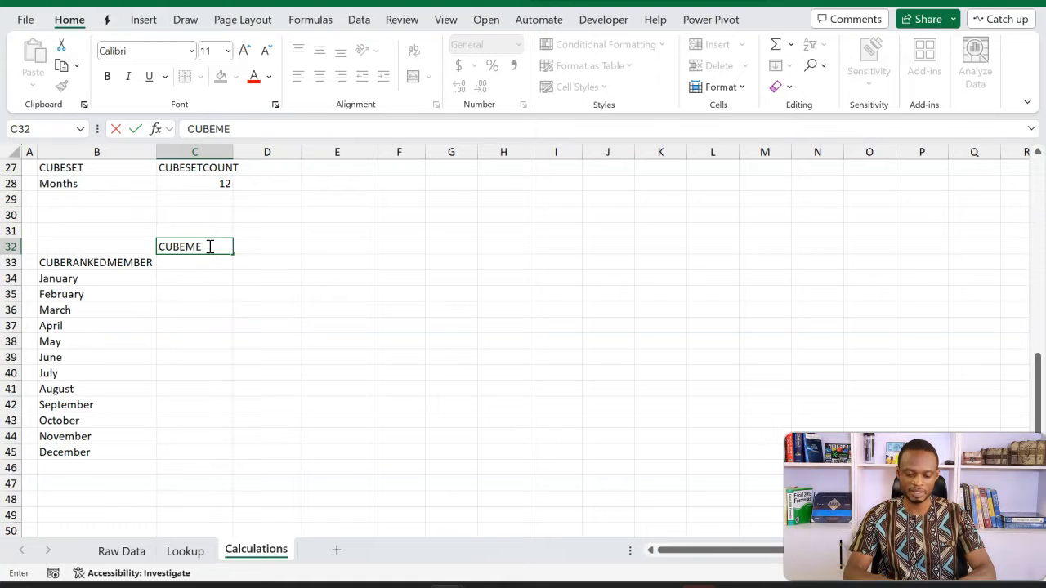
key("Return")
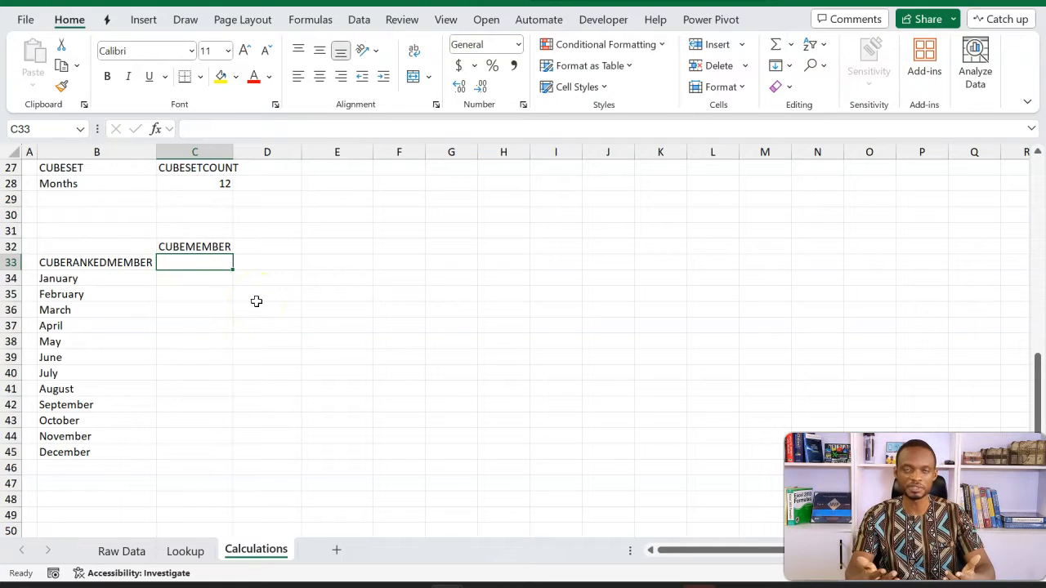
Step: Begin a CUBEMEMBER formula in C33 with ThisWorkbookDataModel as the connection
type("=CUB")
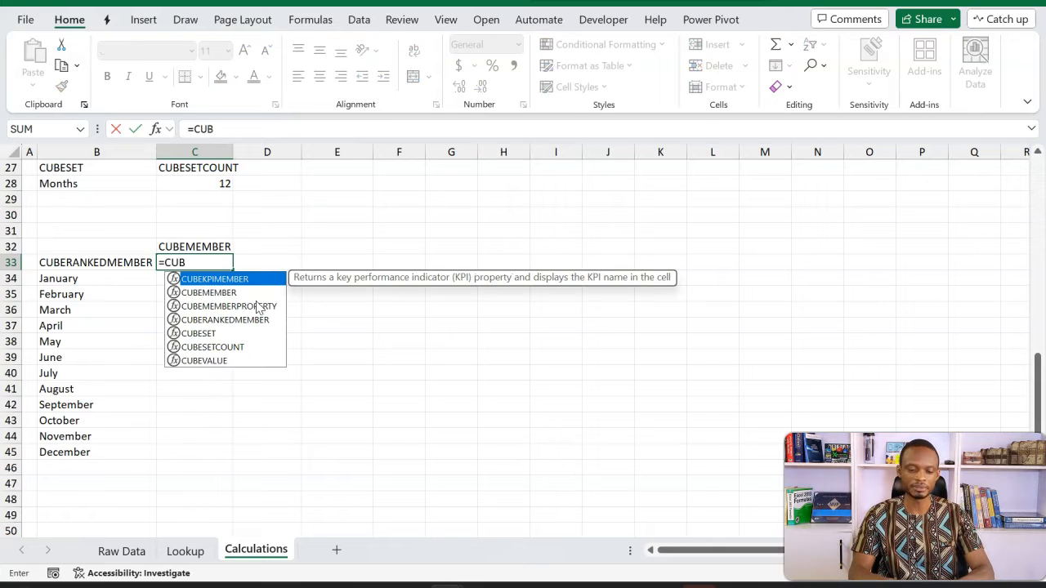
key("Down")
key("Down")
key("Down")
key("Down")
key("Down")
key("Up")
key("Up")
key("Up")
key("Up")
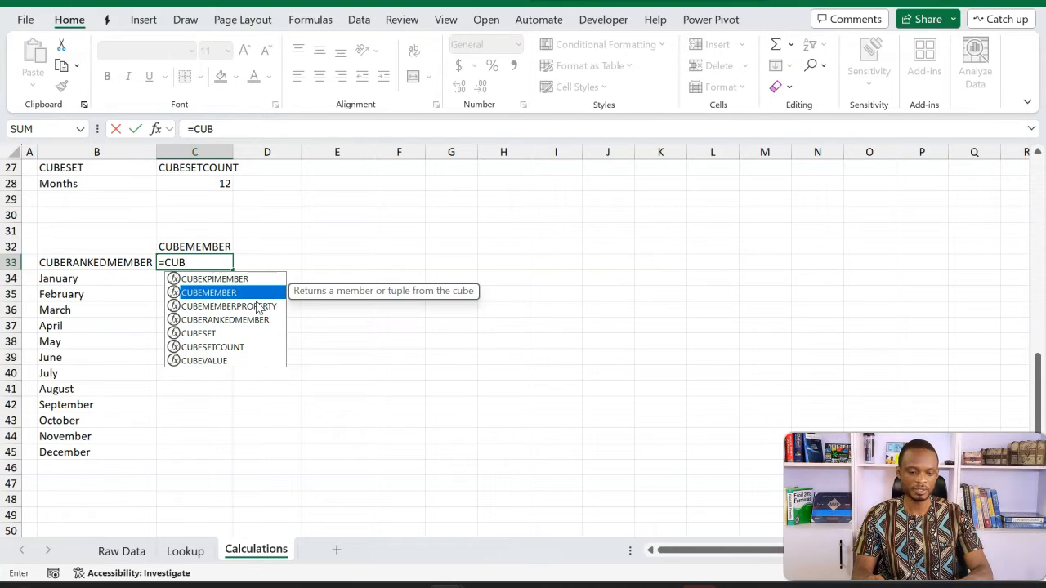
key("Tab")
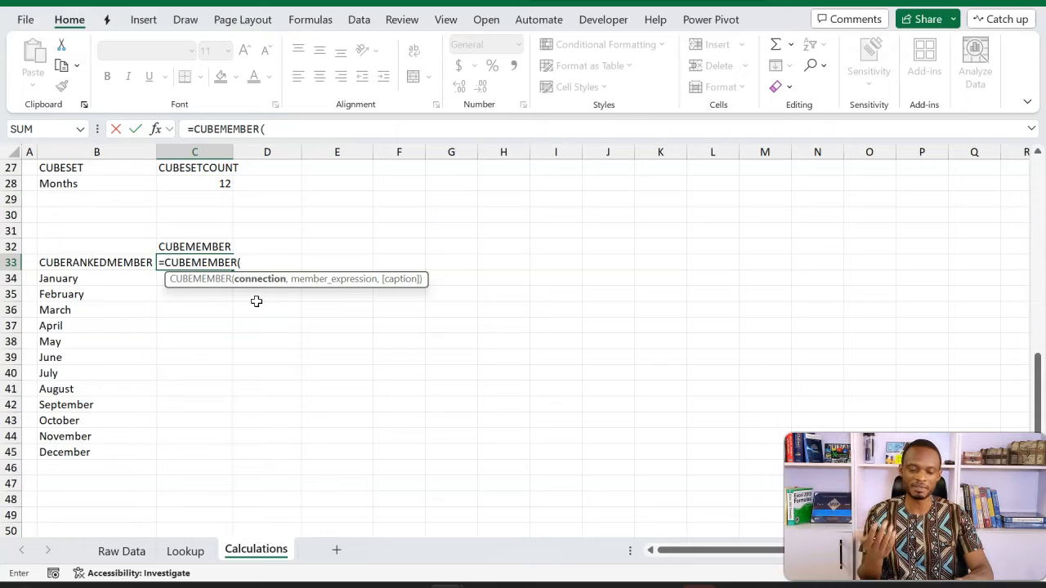
type("\"")
key("Tab")
type("\",\"")
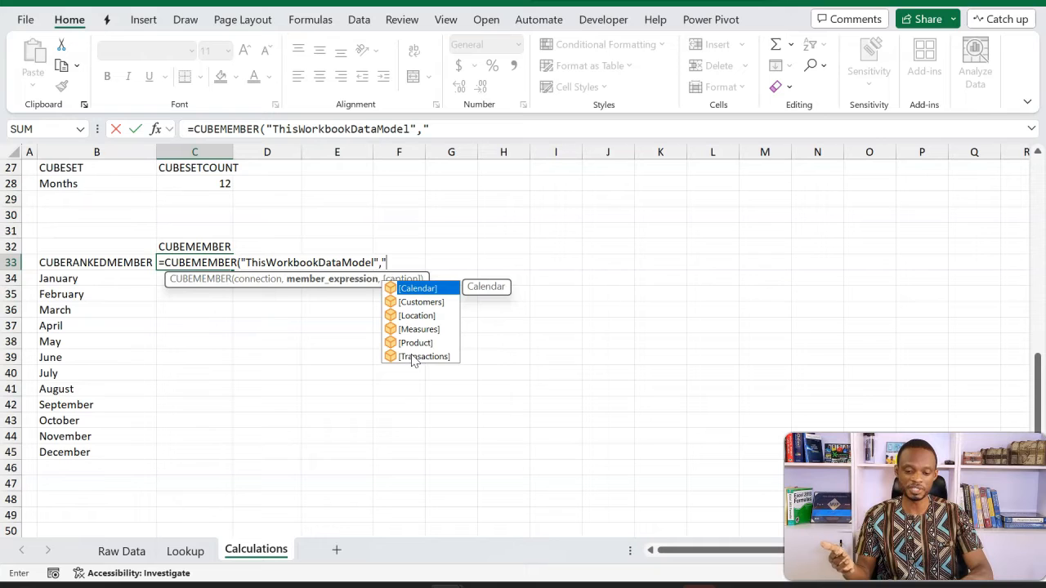
Step: Complete the CUBEMEMBER formula in C33 with [Measures].[Profit Margin] as the member expression
left_click(418, 331)
double_click(418, 330)
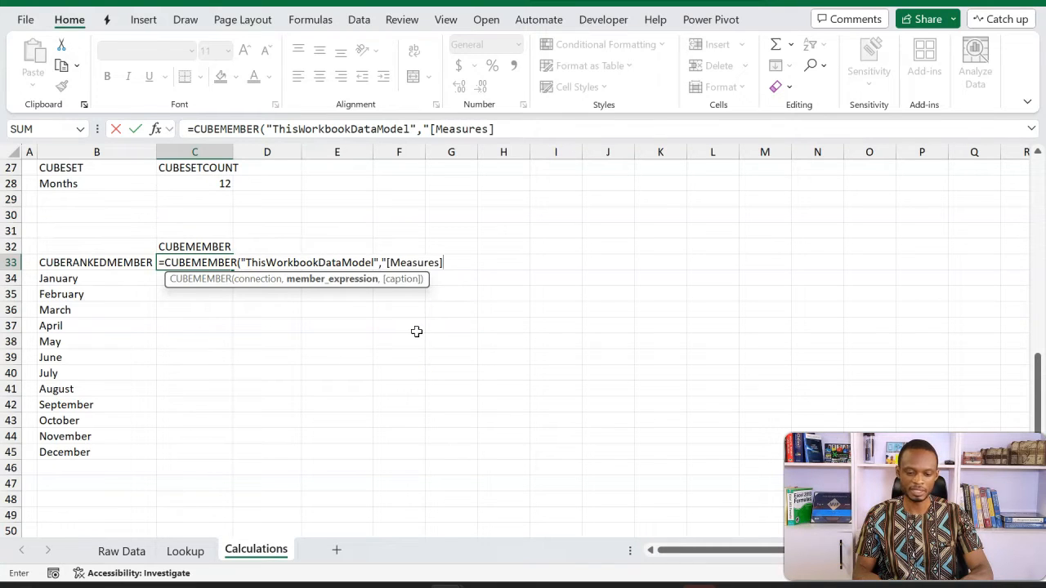
type(".")
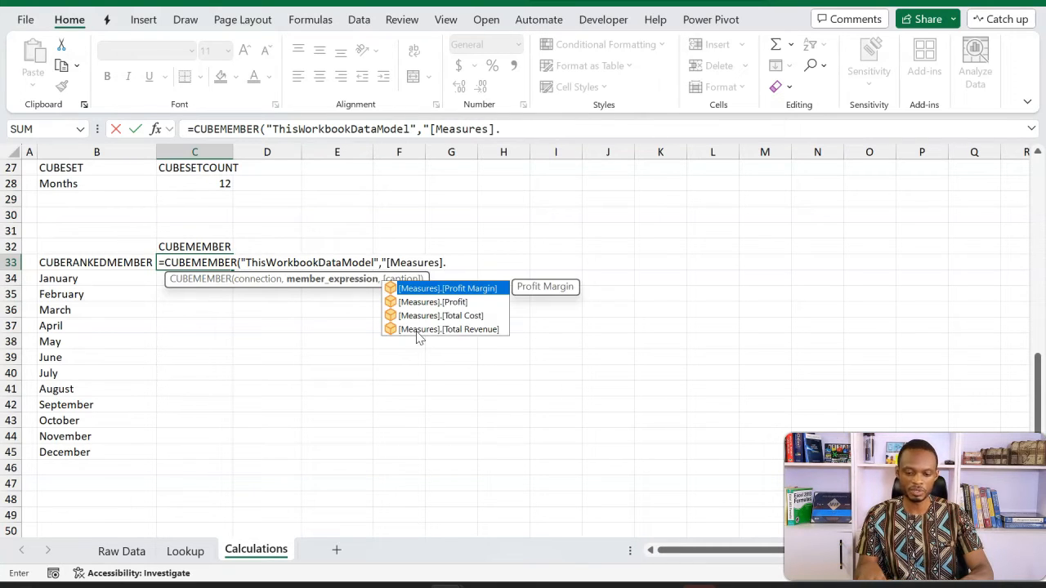
key("Tab")
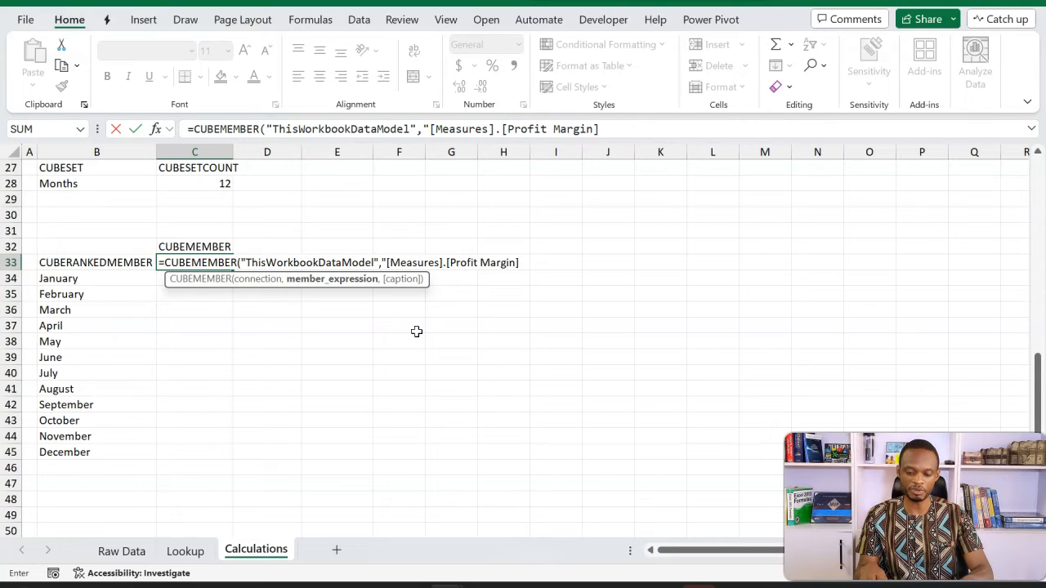
type(")")
key("Return")
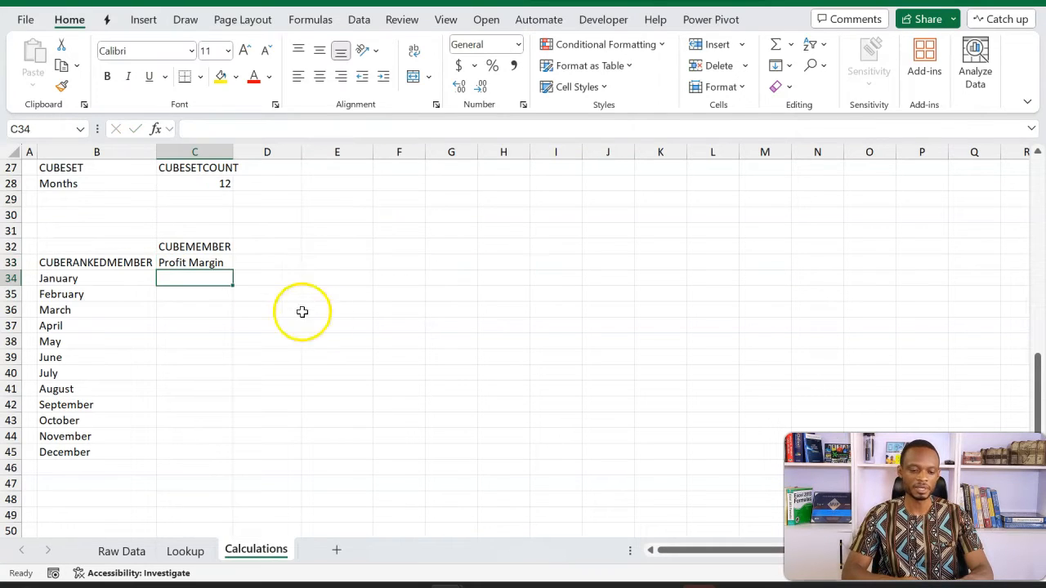
left_click(213, 262)
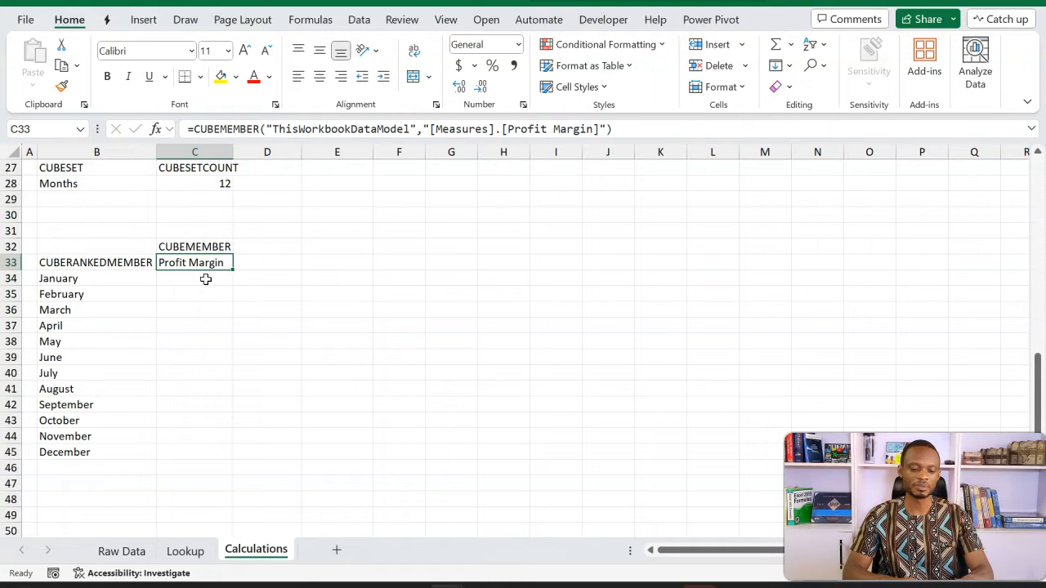
Step: Begin a CUBEVALUE formula in C34 beside January, with ThisWorkbookDataModel as the connection
left_click(206, 280)
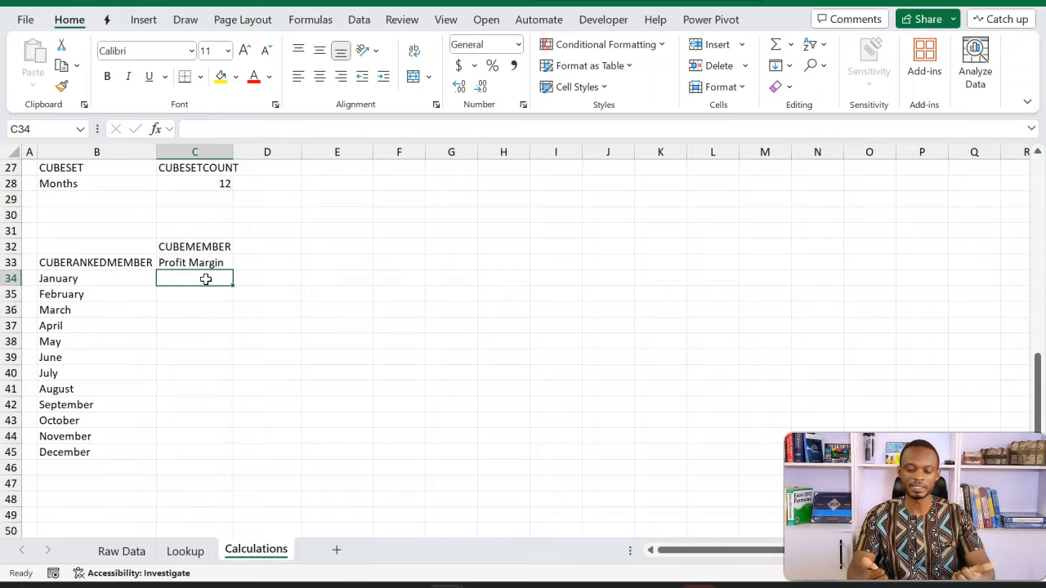
type("=CUB")
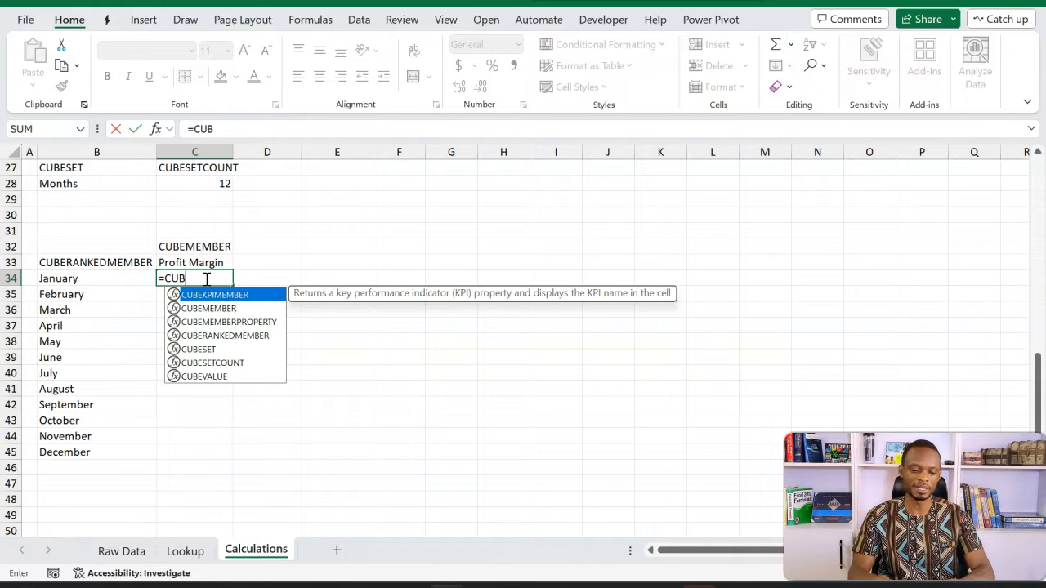
key("Down")
key("Down")
key("Down")
key("Down")
key("Down")
key("Down")
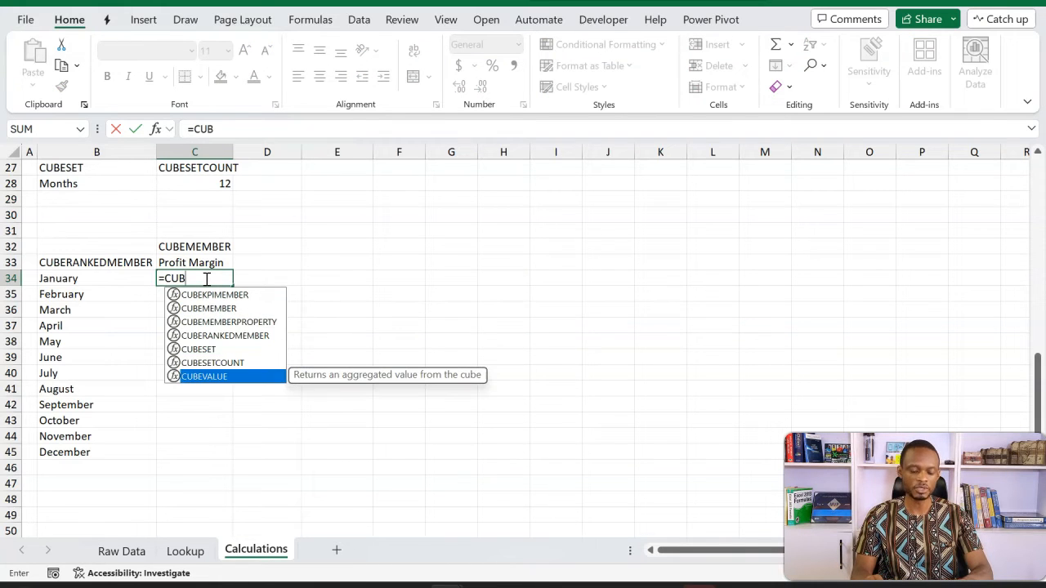
key("Tab")
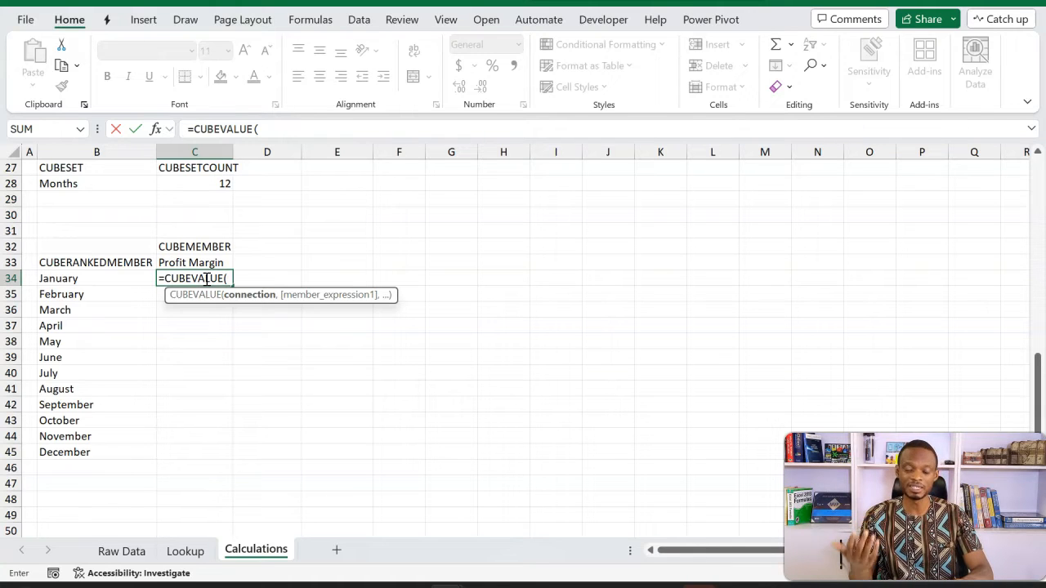
type("\"")
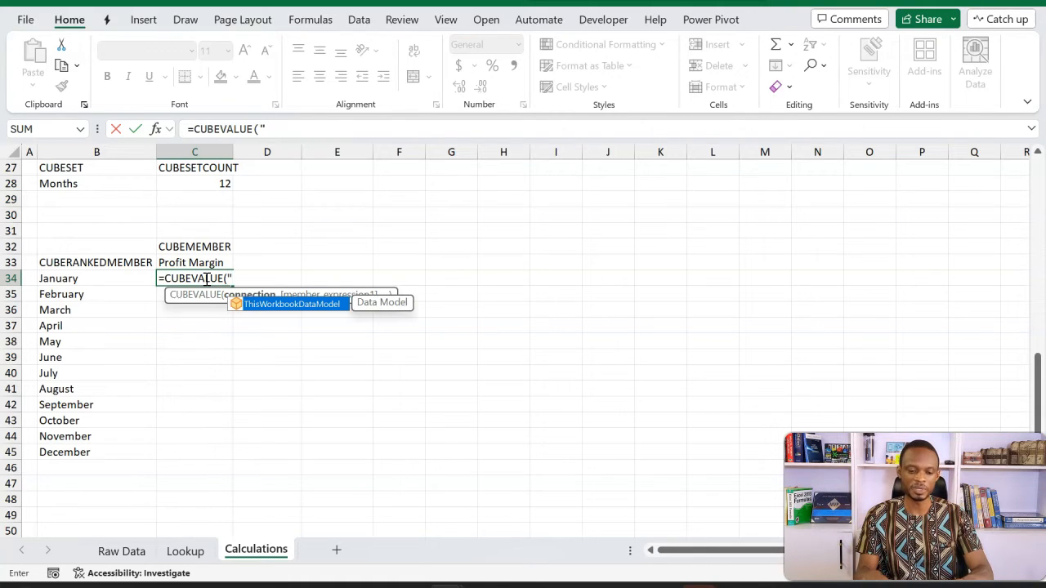
key("Tab")
type("\",")
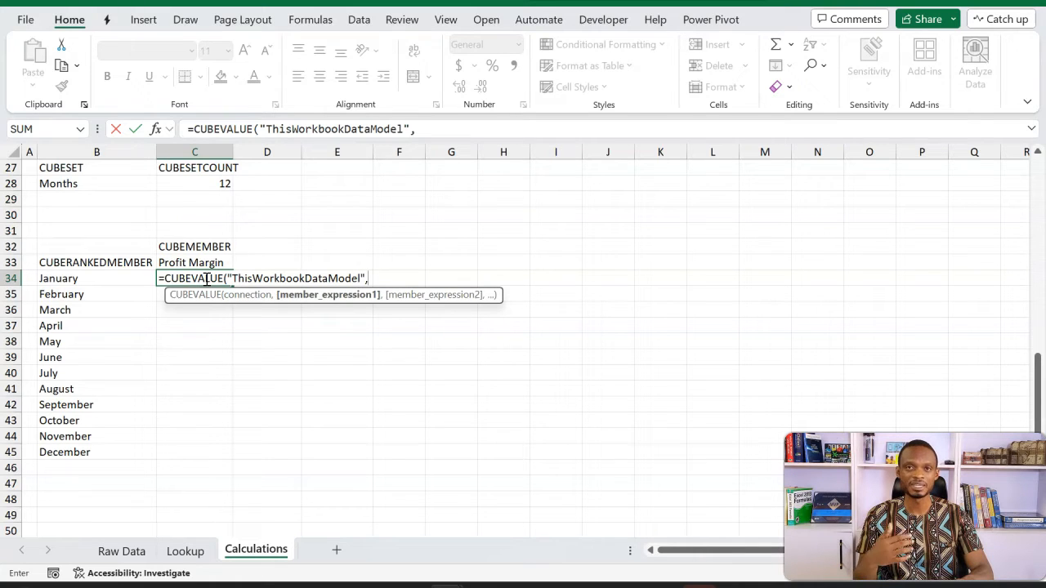
Step: Add the Profit Margin measure in C33 and the January member in B34 as the formula's two member expressions
left_click(221, 262)
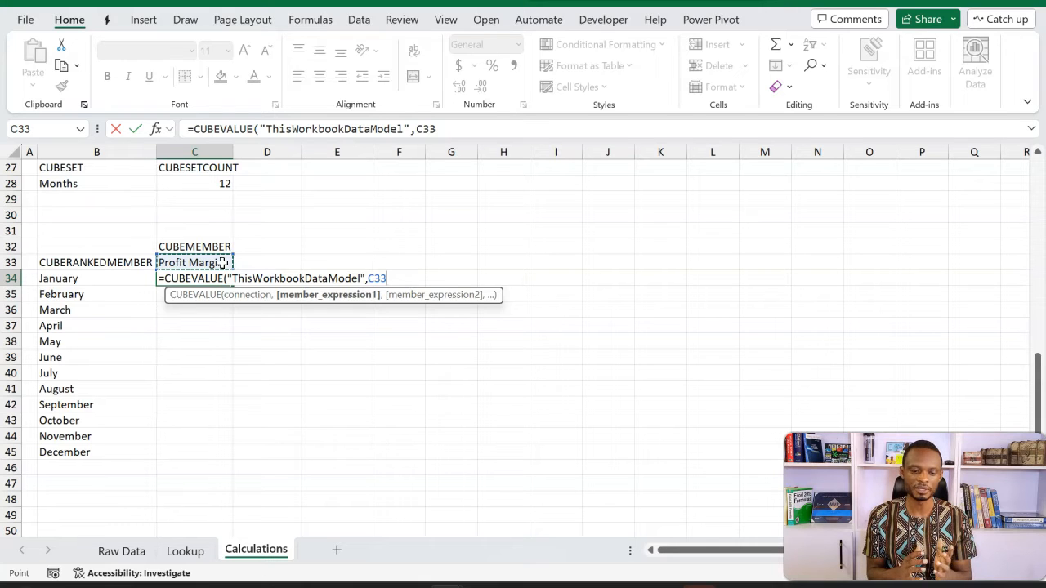
type(",")
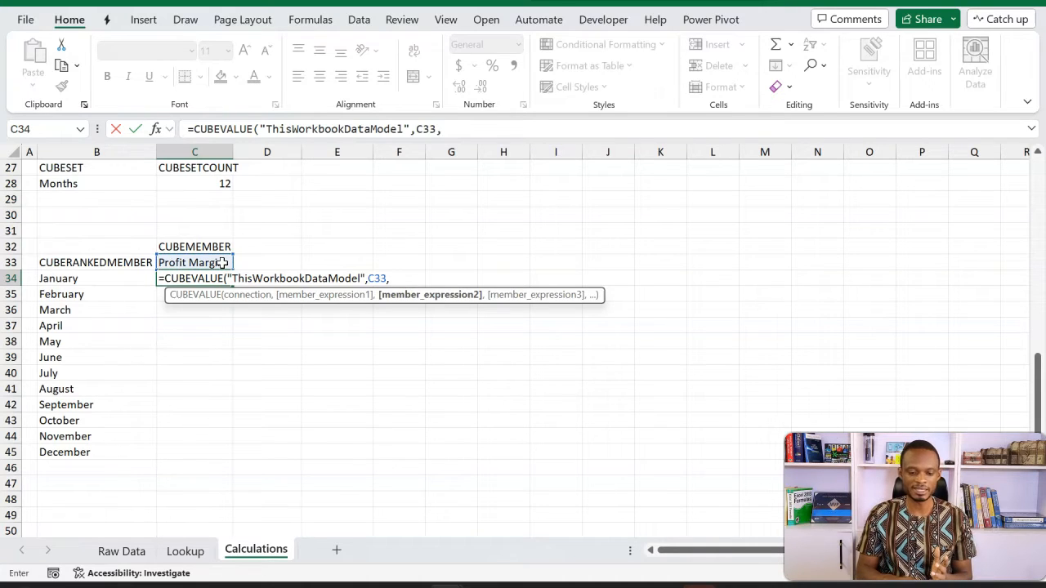
left_click(126, 279)
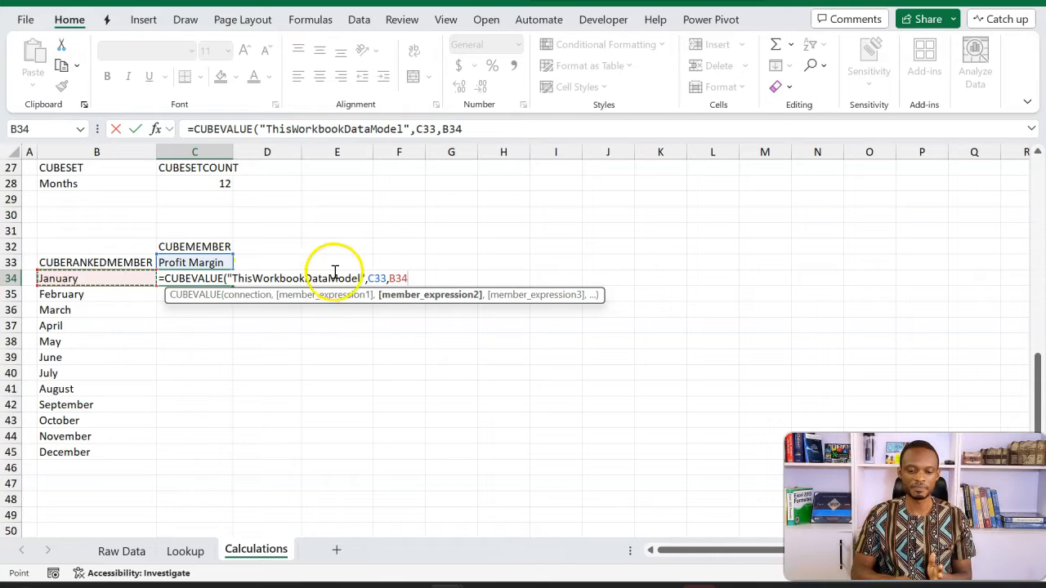
Step: Change the CUBEVALUE references to C$33 and $B34, and enter the finished formula in C34
left_click(373, 280)
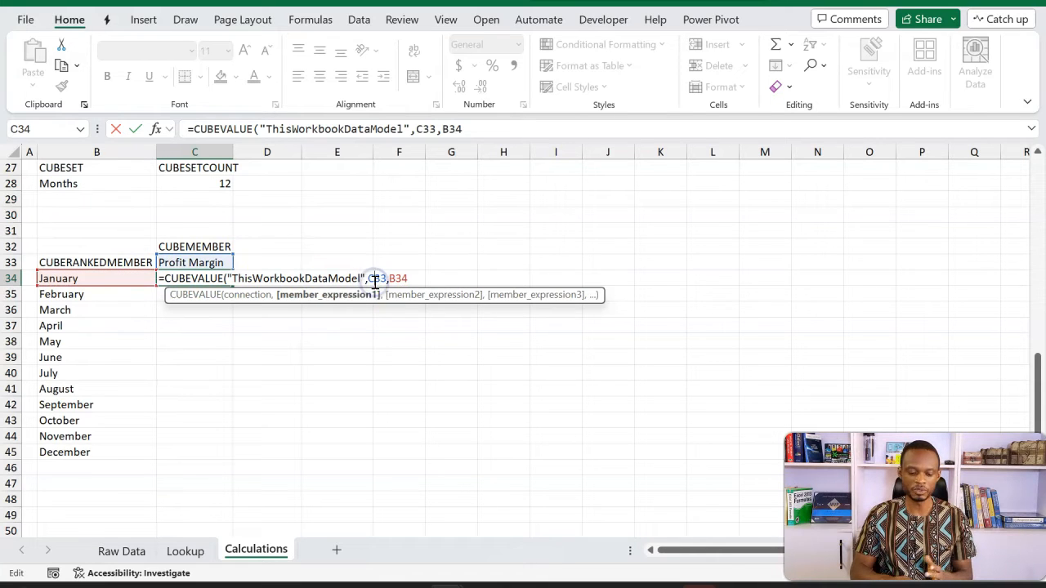
key("F4")
key("F4")
double_click(378, 279)
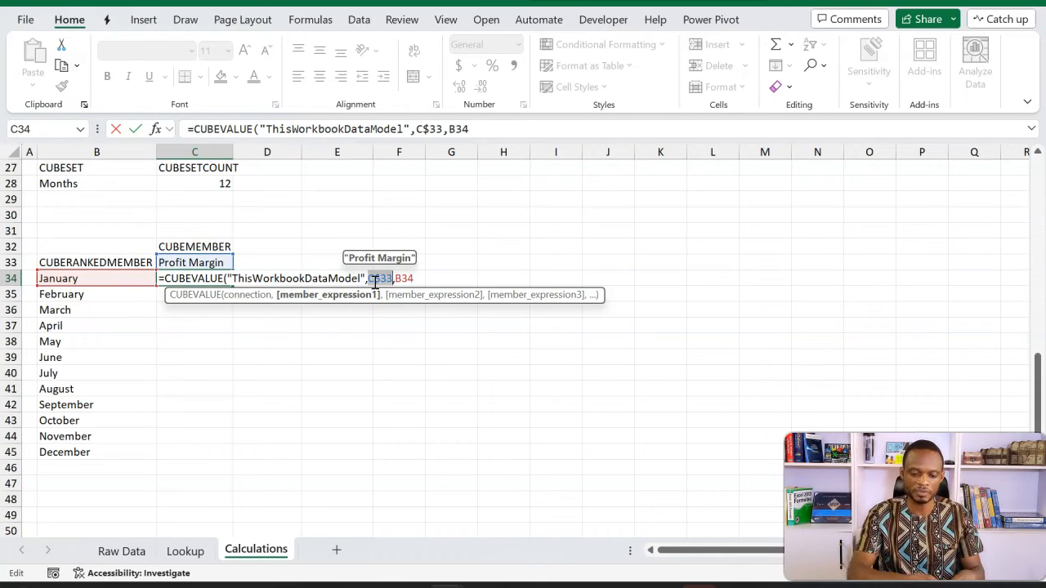
left_click(404, 278)
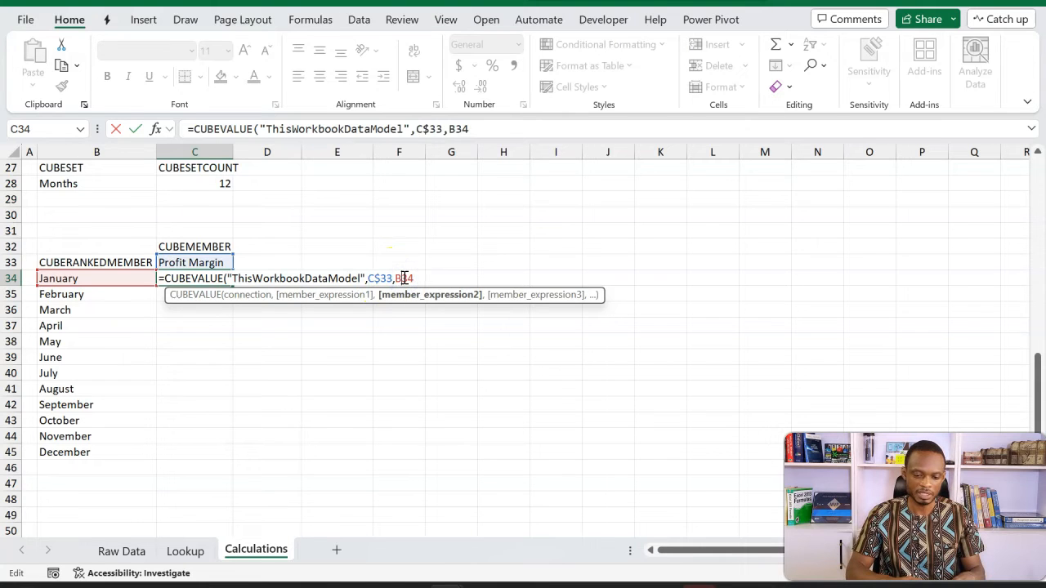
key("F4")
key("F4")
key("F4")
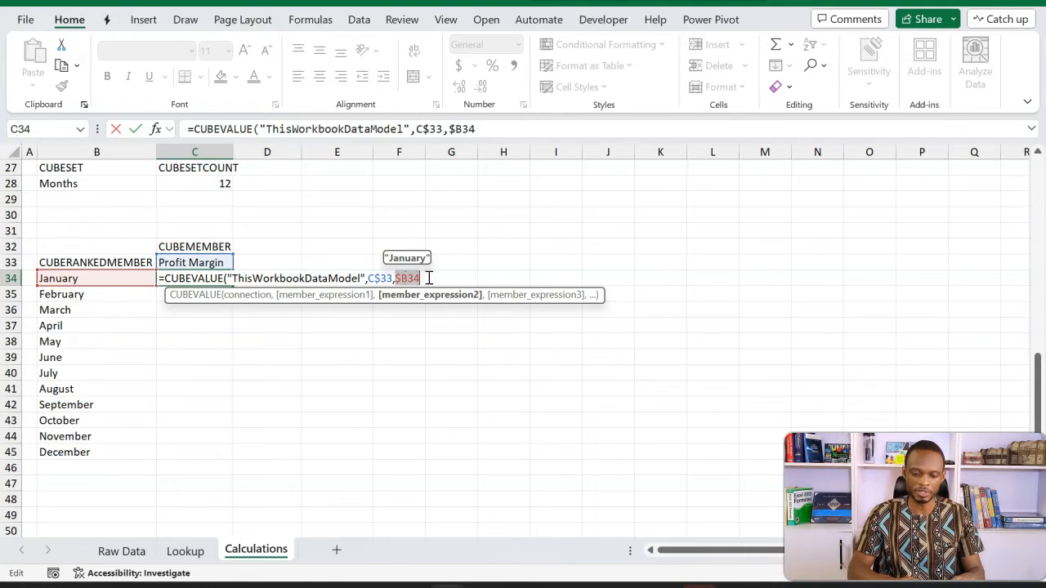
left_click(428, 278)
type(")")
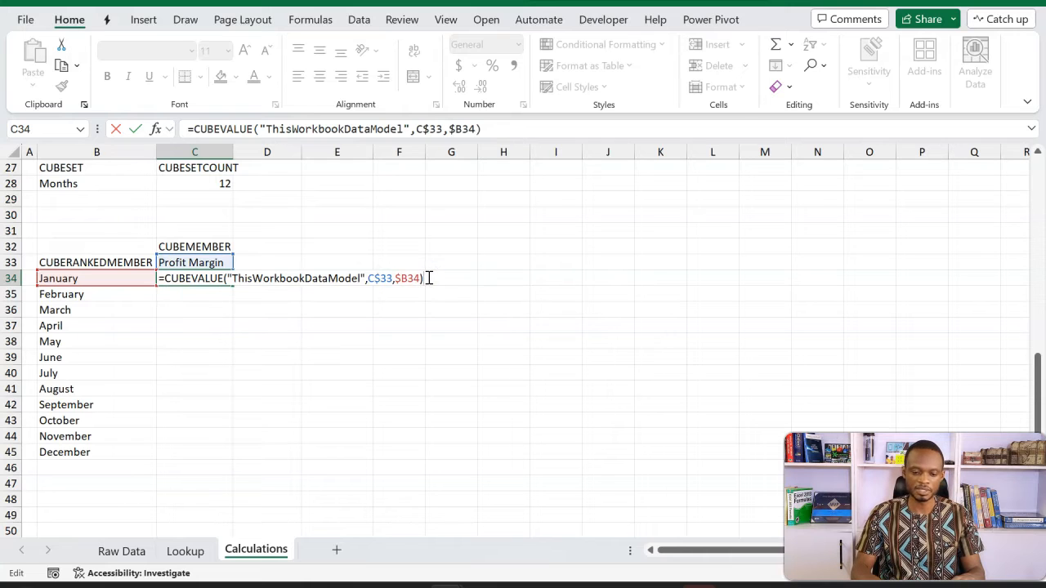
key("Return")
Step: Fill the CUBEVALUE formula from C34 down to C45 for all months through December
key("Up")
key("shift+Down")
key("shift+Down")
key("shift+Down")
key("shift+Down")
key("shift+Down")
key("shift+Down")
key("shift+Down")
key("shift+Down")
key("shift+Down")
key("shift+Down")
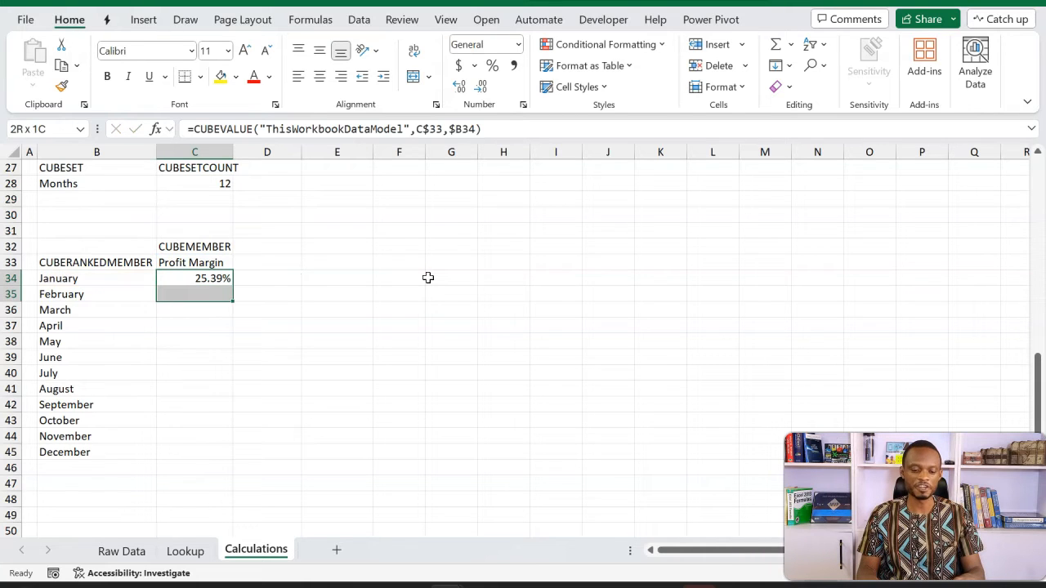
key("shift+Down")
key("ctrl+d")
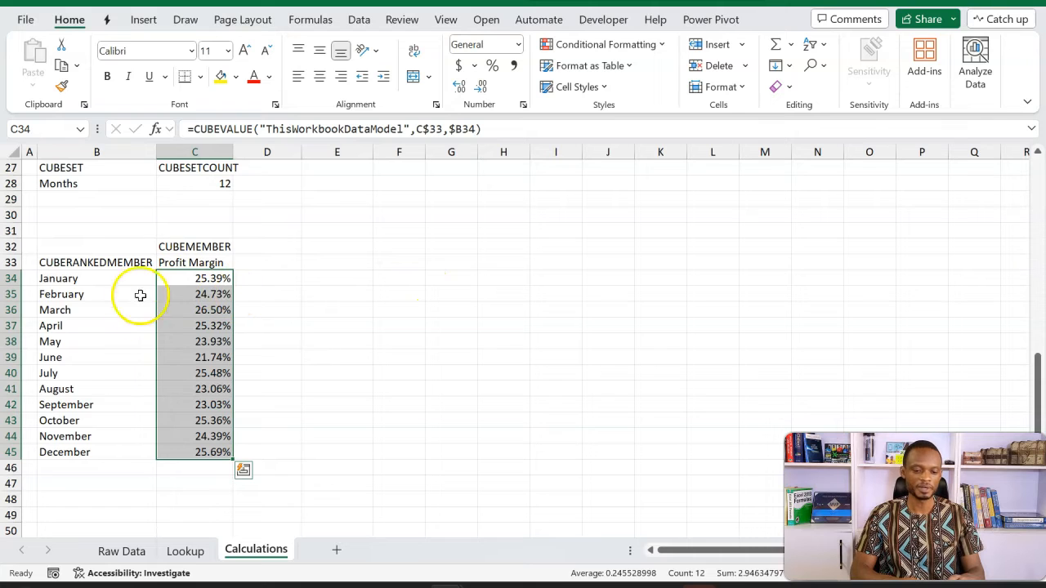
Step: Enter the label CUBEVALUE in C47, beneath the monthly profit margin column
left_click(187, 481)
type("CU")
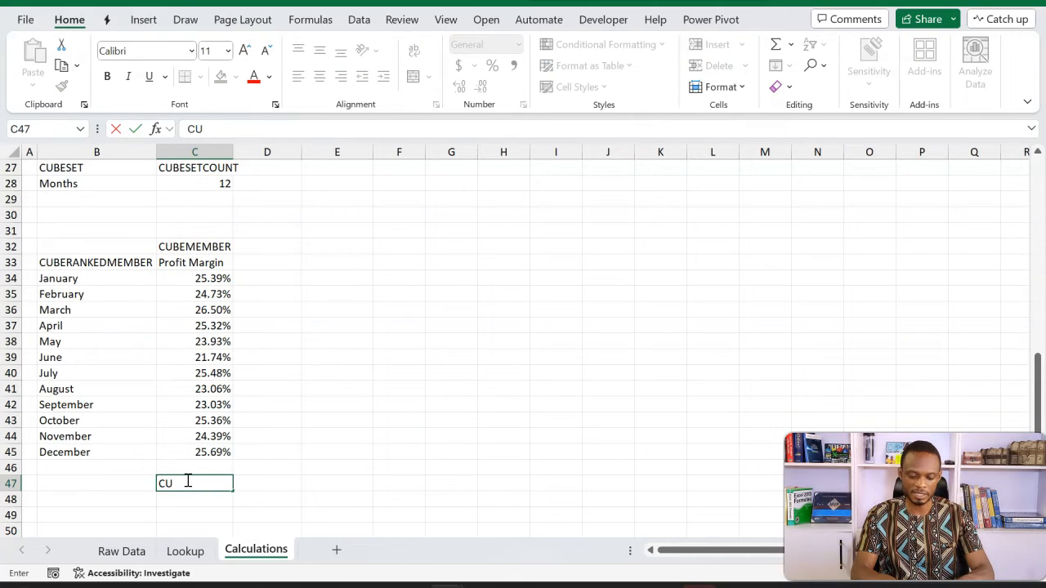
type("BEVALI")
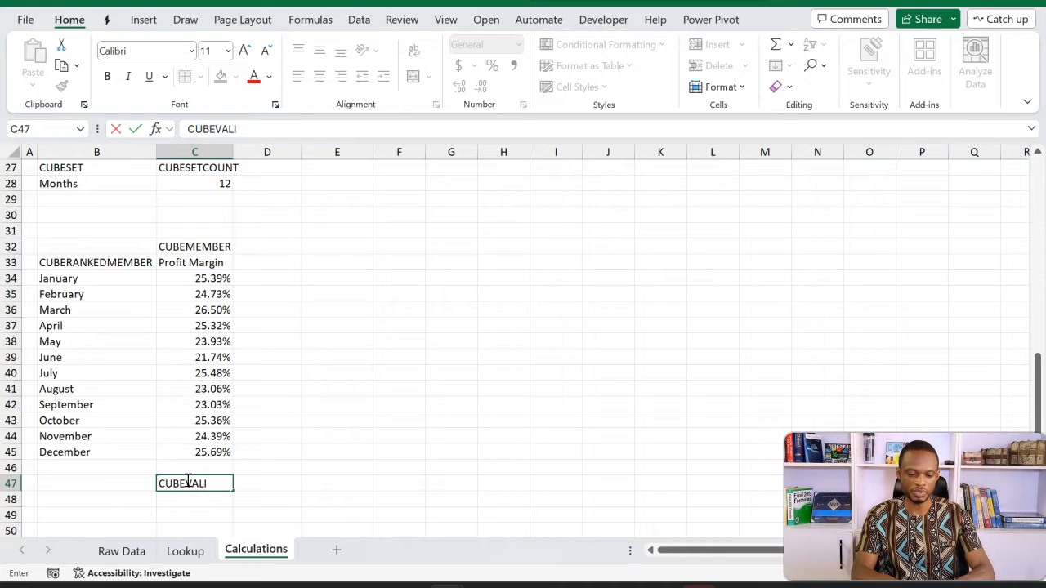
key("BackSpace")
type("UE")
key("Return")
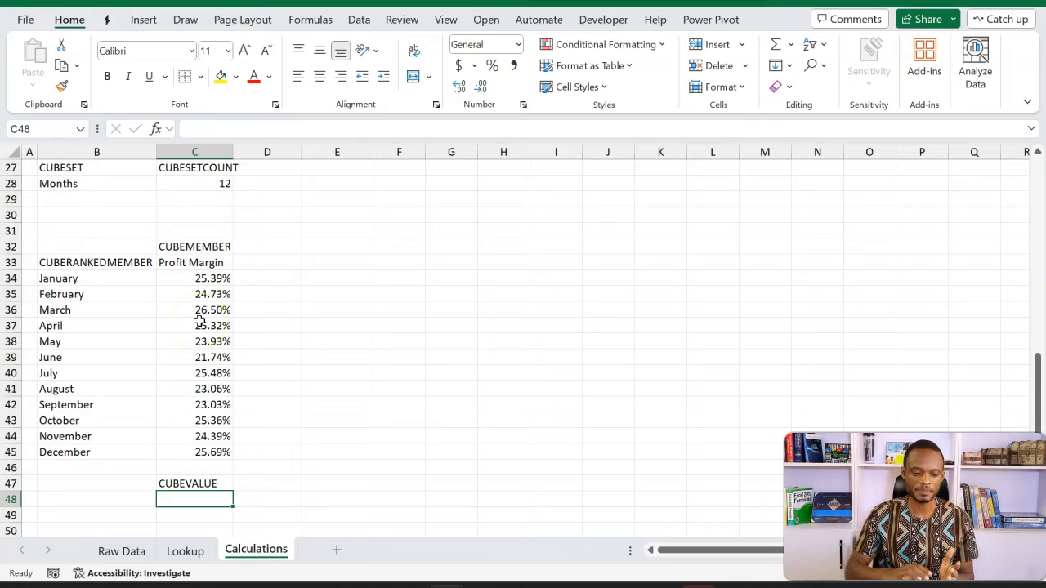
Step: Start a new Power Pivot KPI with Profit Margin as its base field
scroll(200, 323, "up", 1)
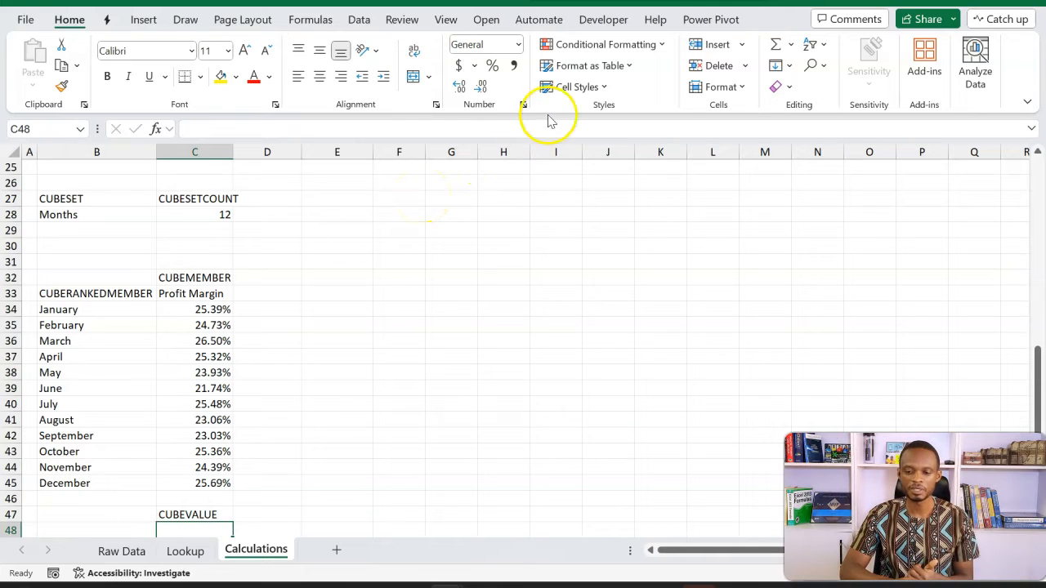
left_click(701, 21)
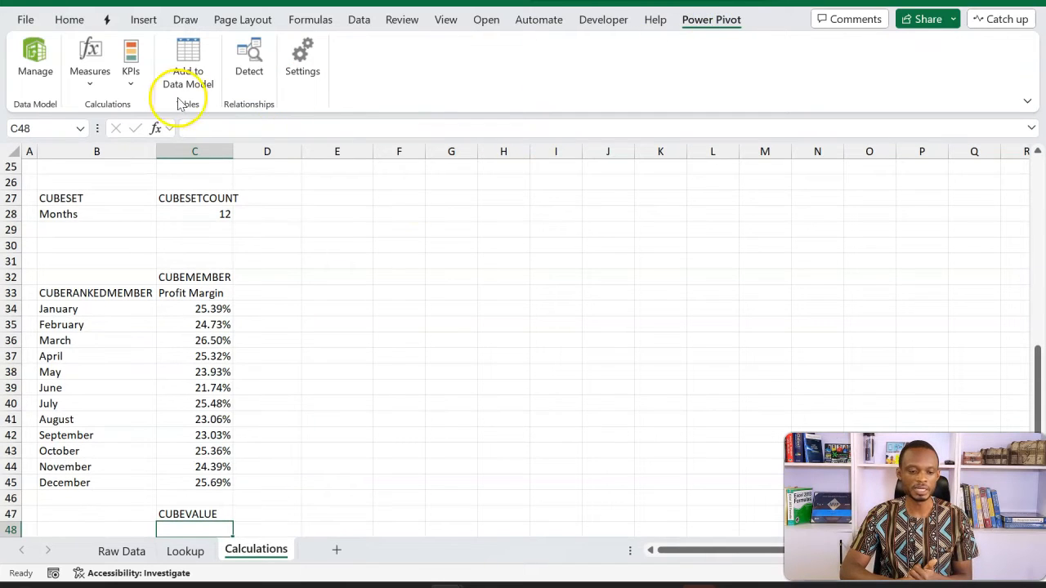
left_click(136, 84)
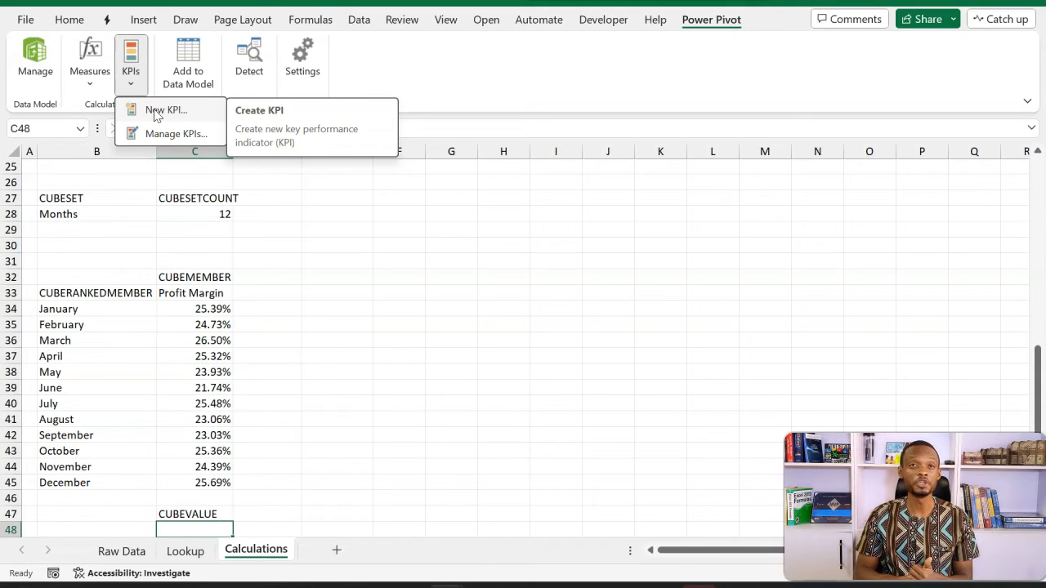
left_click(156, 112)
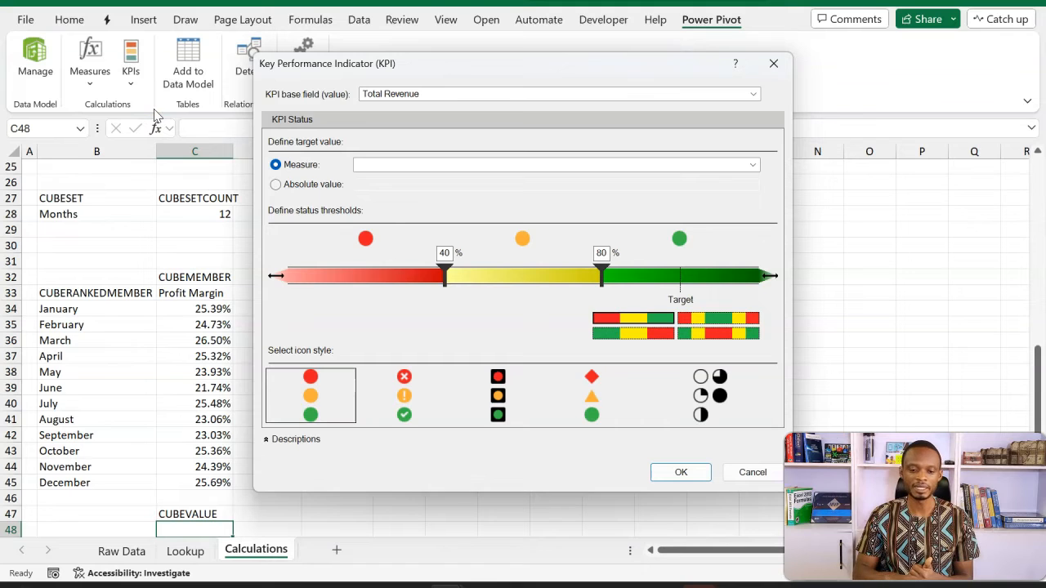
left_click(752, 95)
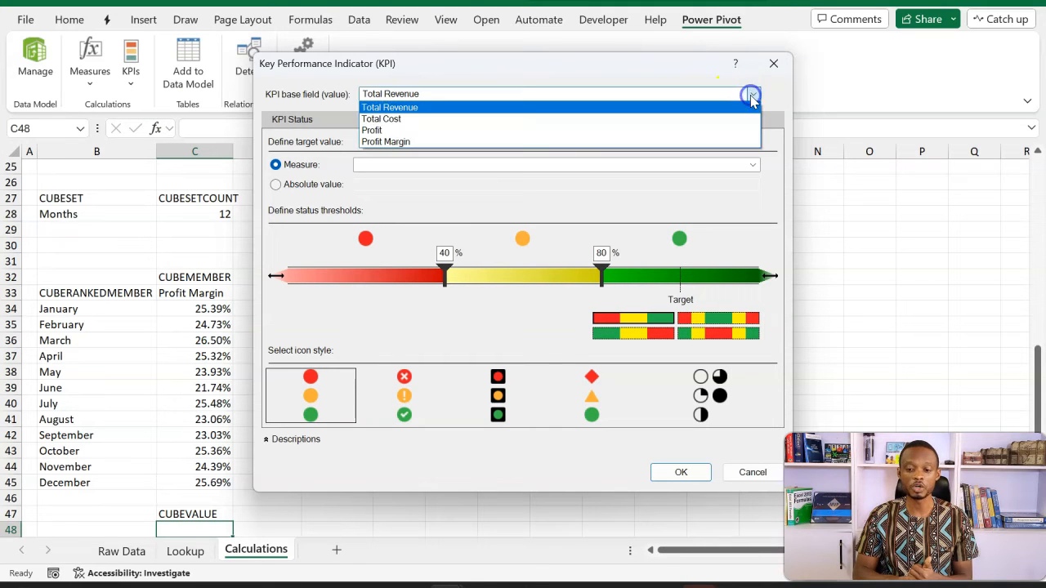
left_click(632, 147)
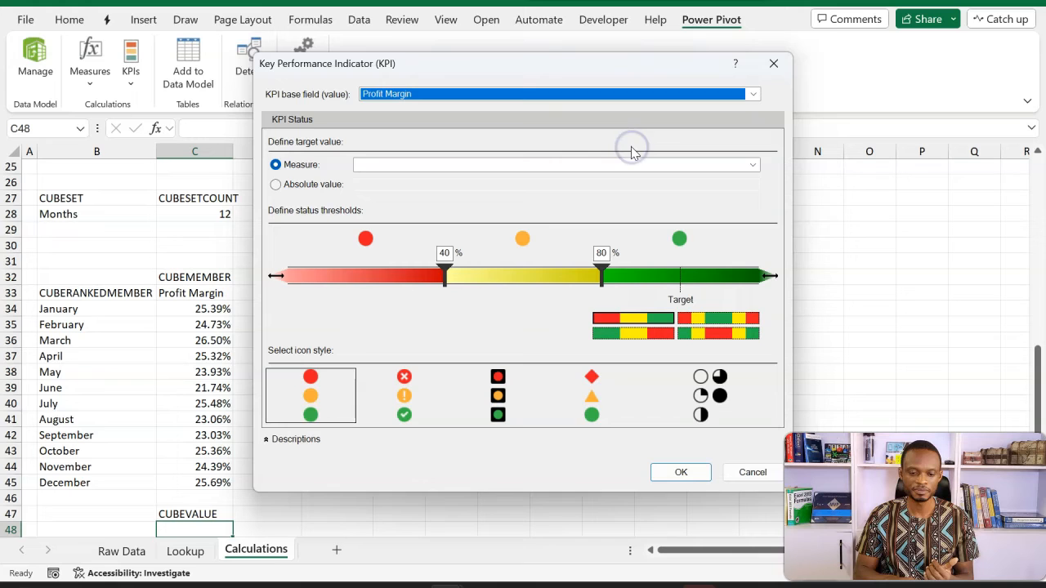
Step: Define the KPI's target as an absolute value of 0.25
left_click(326, 188)
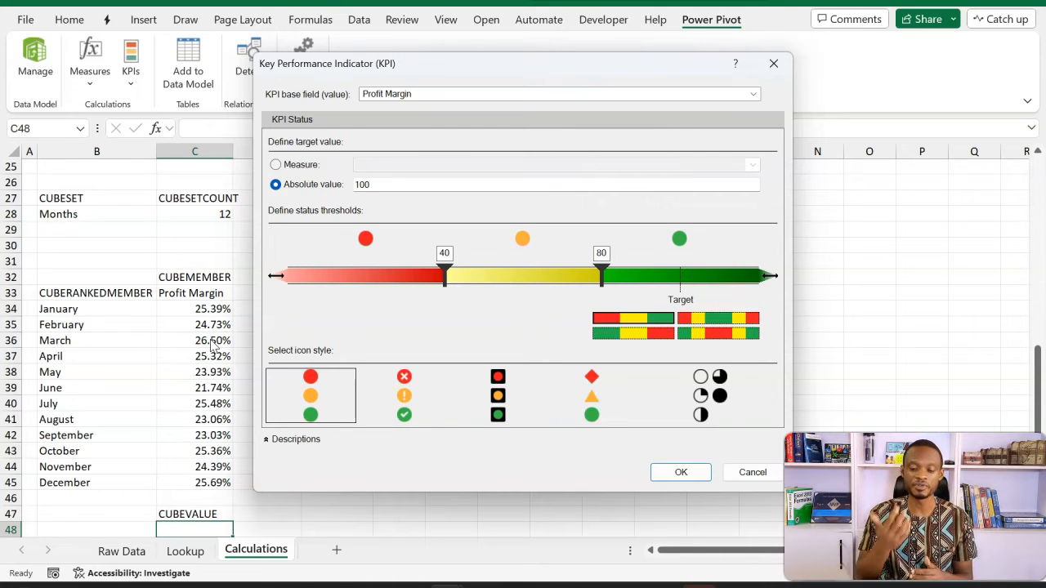
double_click(443, 182)
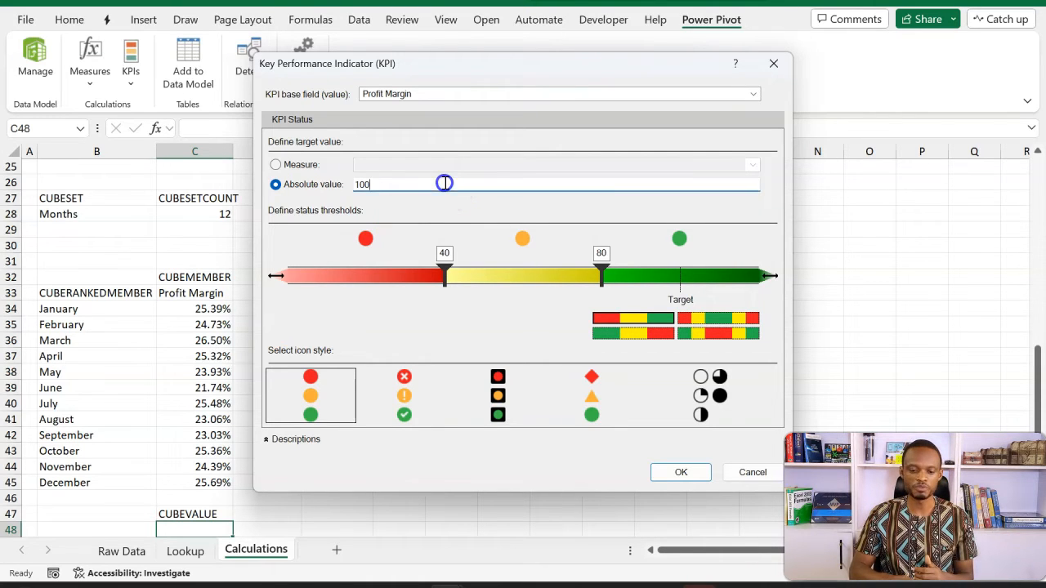
type("1")
key("BackSpace")
type("0")
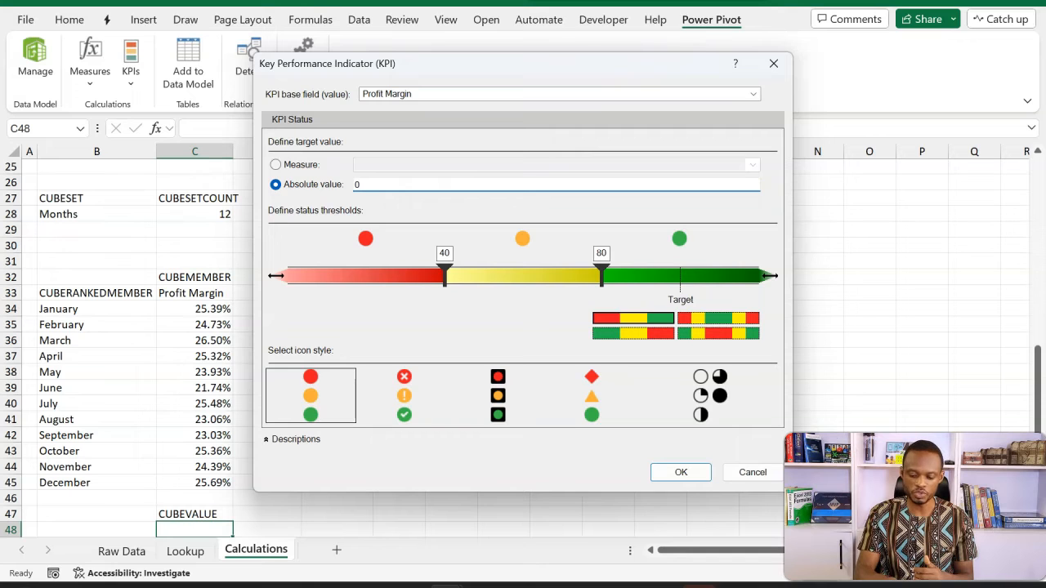
type(".25")
key("Tab")
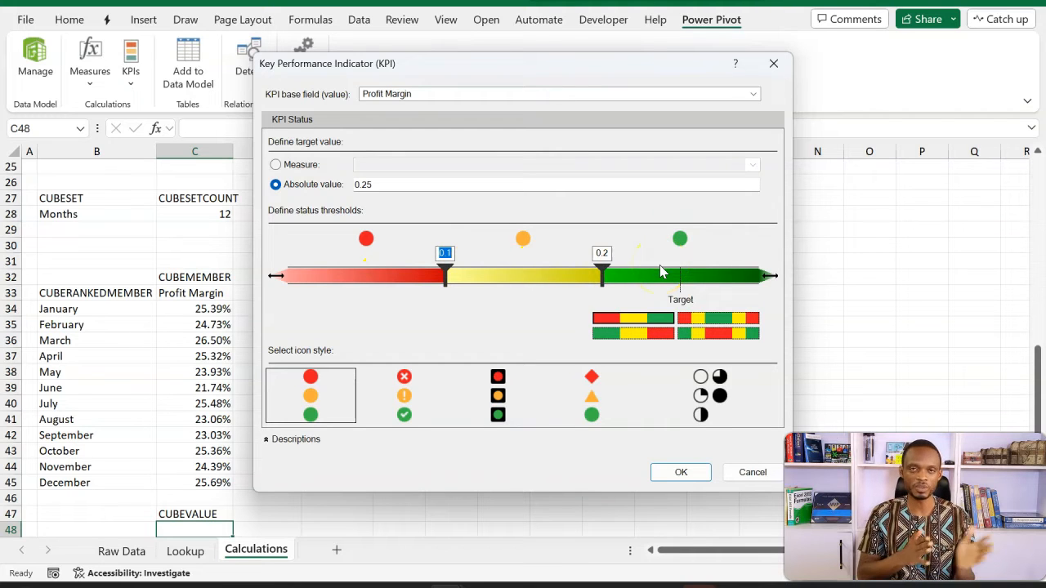
Step: Set the KPI status thresholds to 0.2 and 0.25, and create the KPI
left_click(603, 280)
left_click_drag(605, 286, 683, 296)
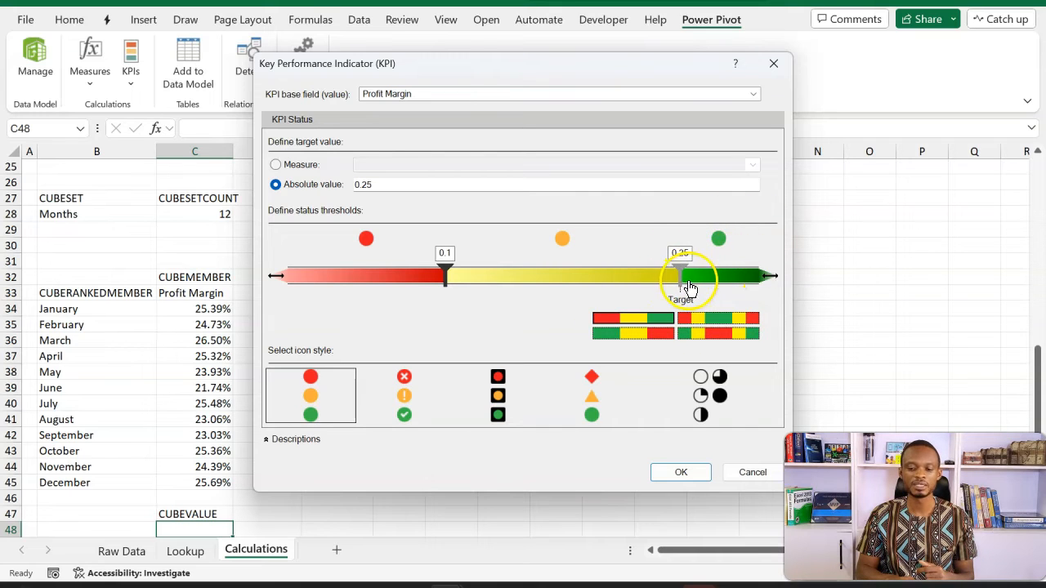
left_click_drag(448, 280, 605, 298)
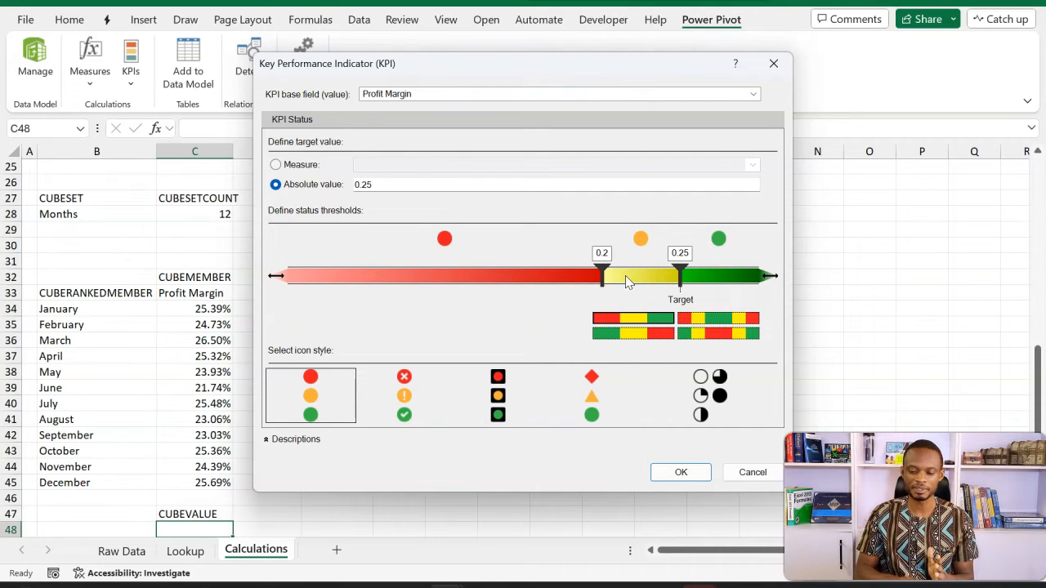
left_click(679, 474)
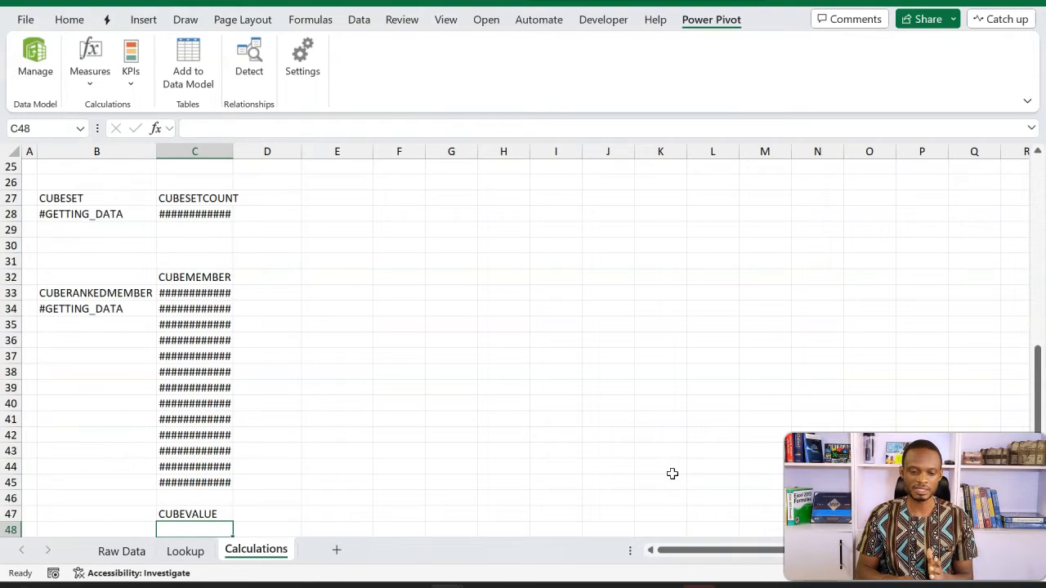
Step: Check the list of existing KPIs for the Profit Margin entry
left_click(132, 72)
left_click(158, 134)
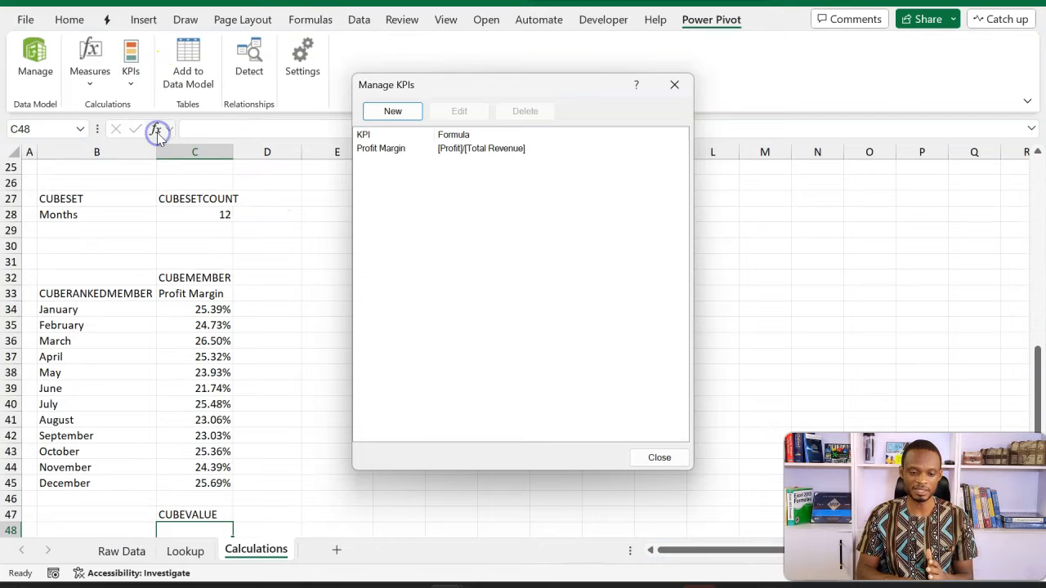
left_click(675, 84)
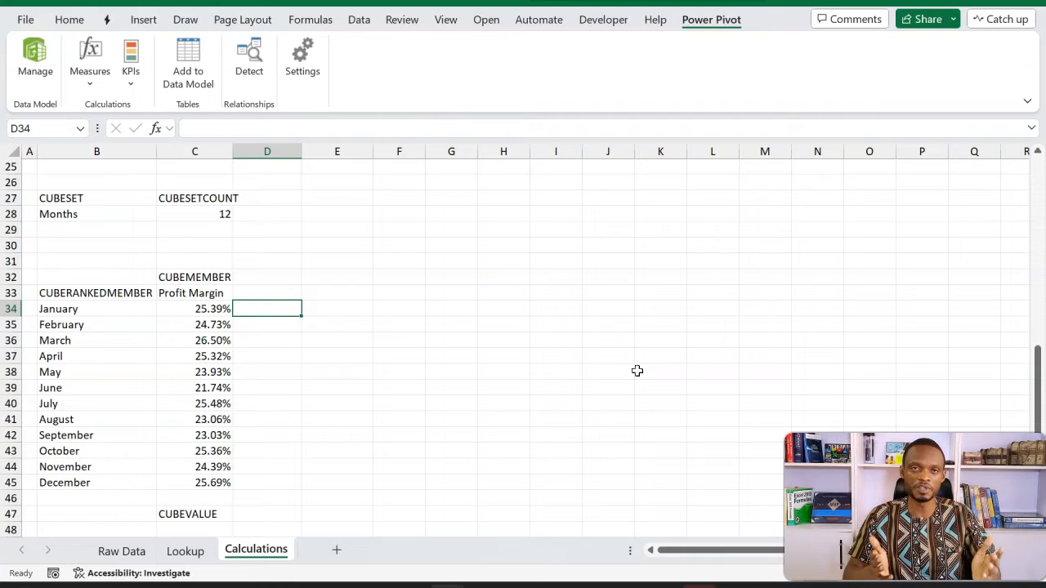
Step: Begin a CUBEKPIMEMBER formula in D34 with ThisWorkbookDataModel as its connection
type("=CUB")
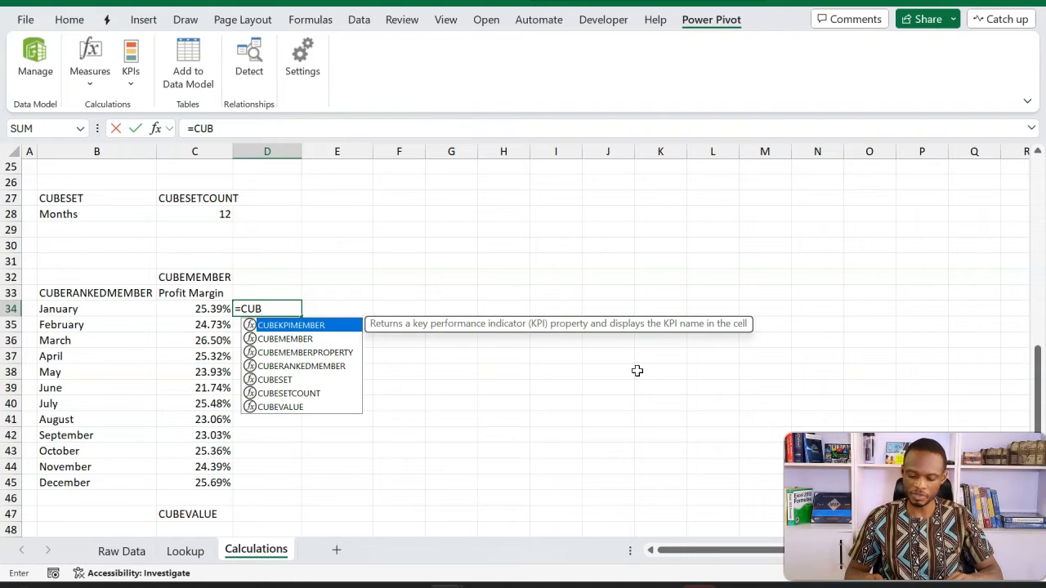
key("Down")
key("Up")
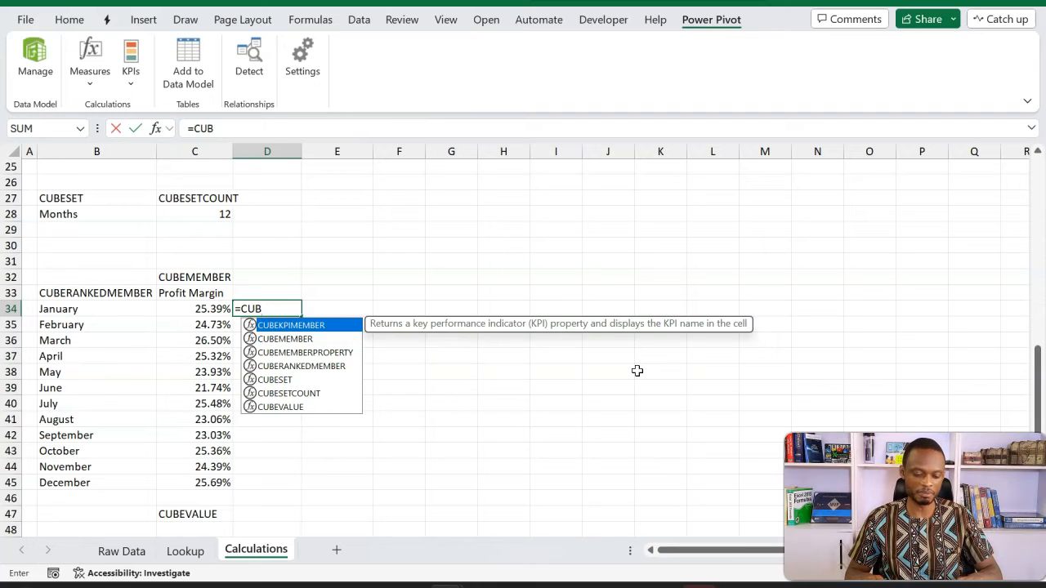
key("Tab")
type("\"")
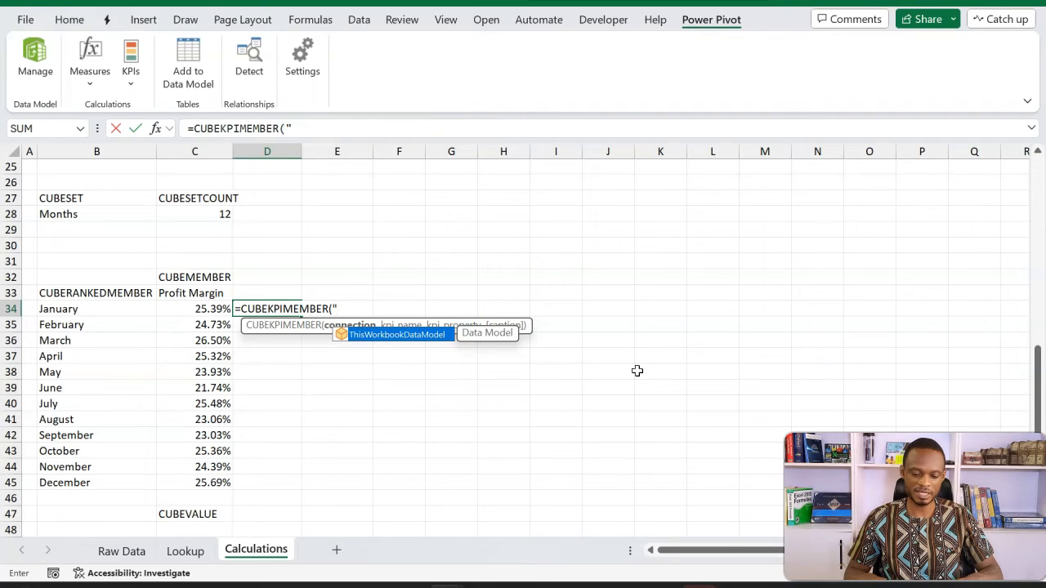
key("Tab")
type("\",")
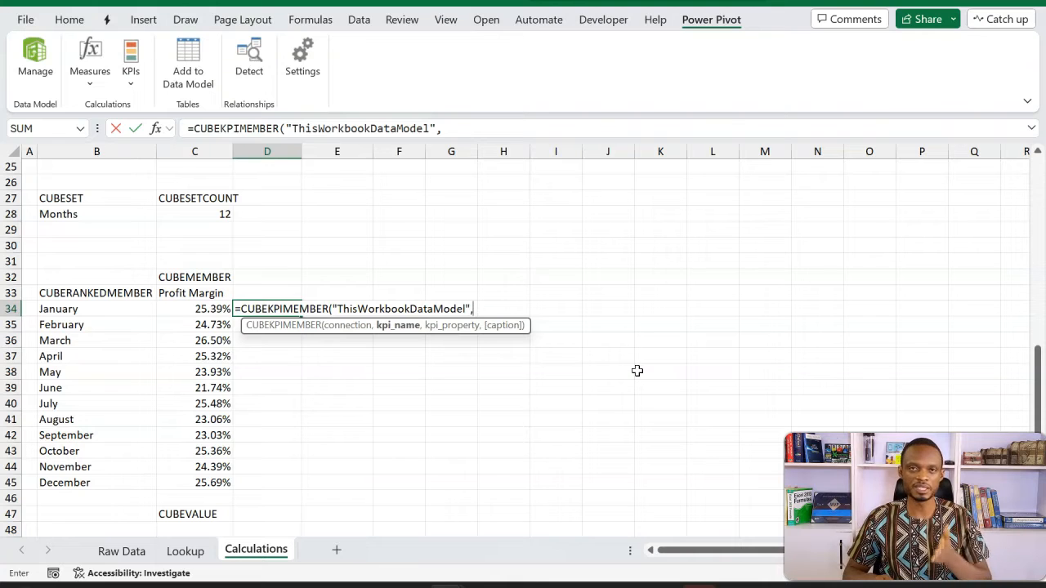
Step: Complete the D34 formula with the Profit Margin KPI and property 3 (KPIStatus), and fit column D to its contents
type("\"")
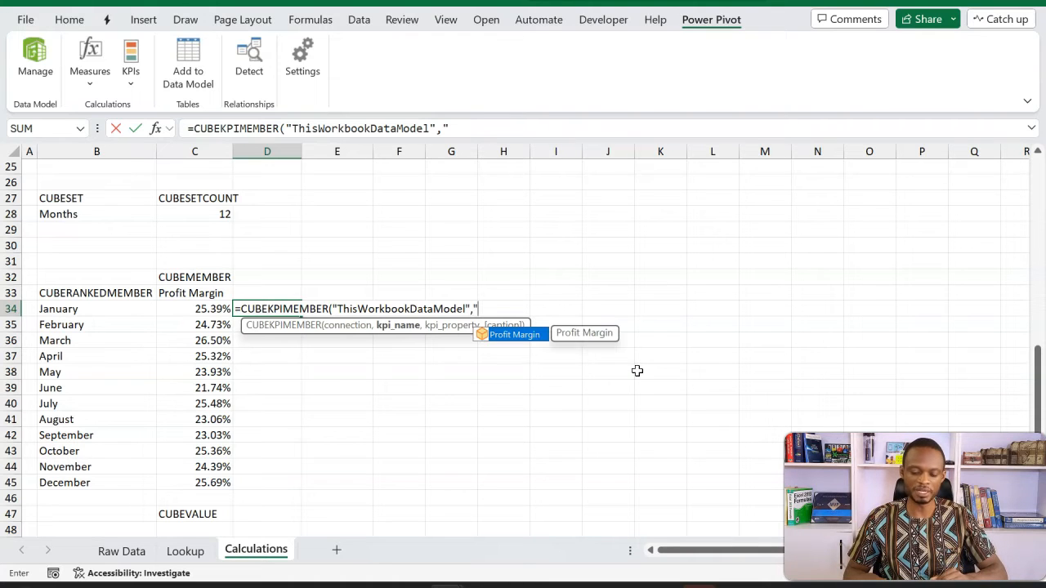
key("Tab")
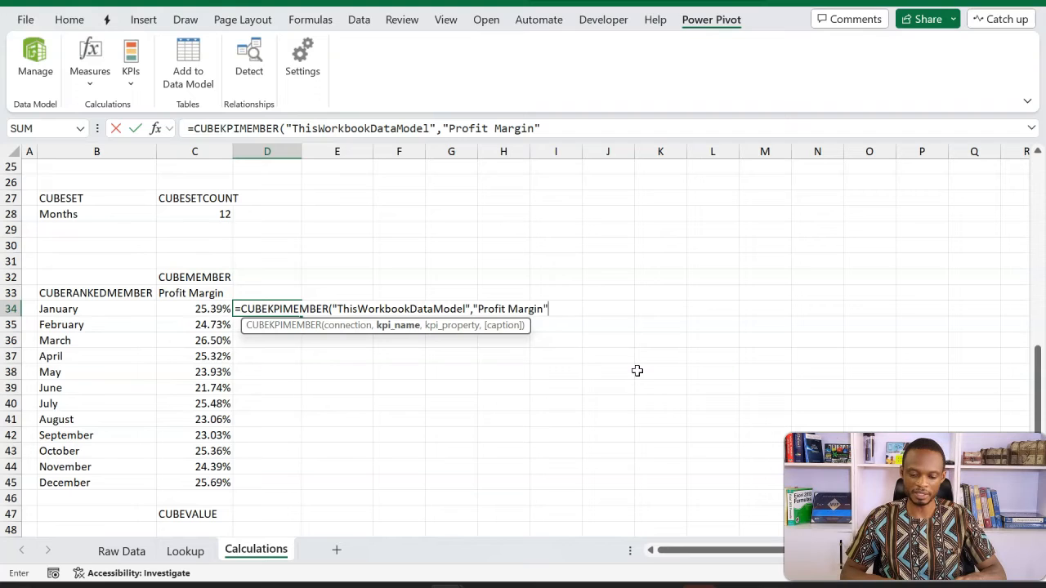
type(",")
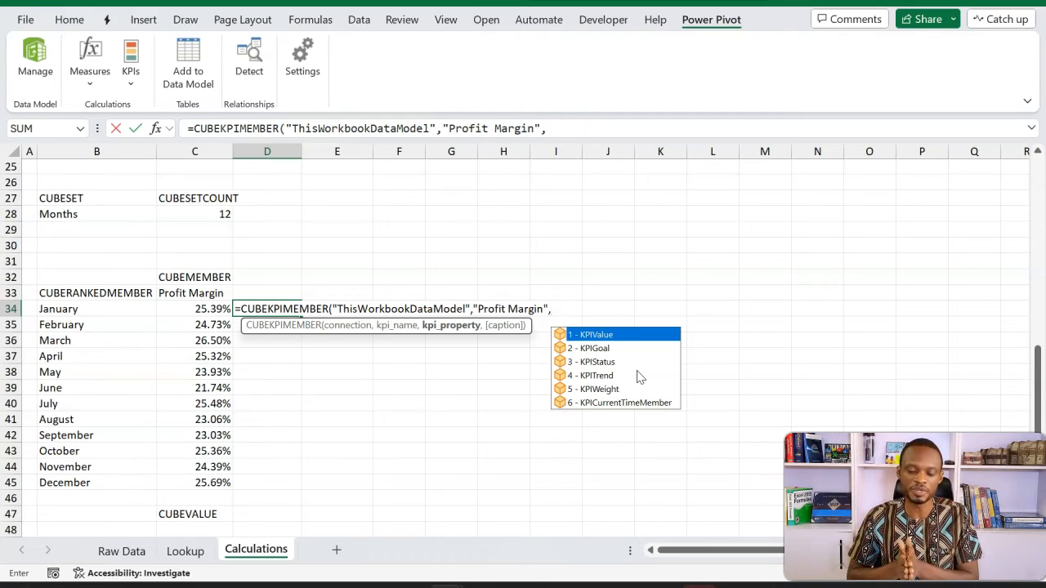
type("3")
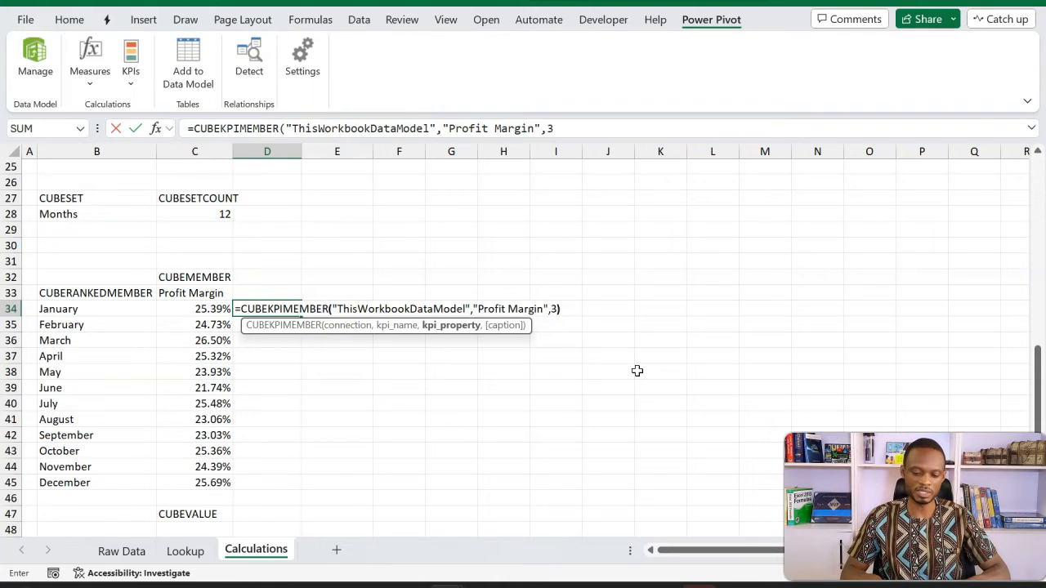
type(")")
key("Return")
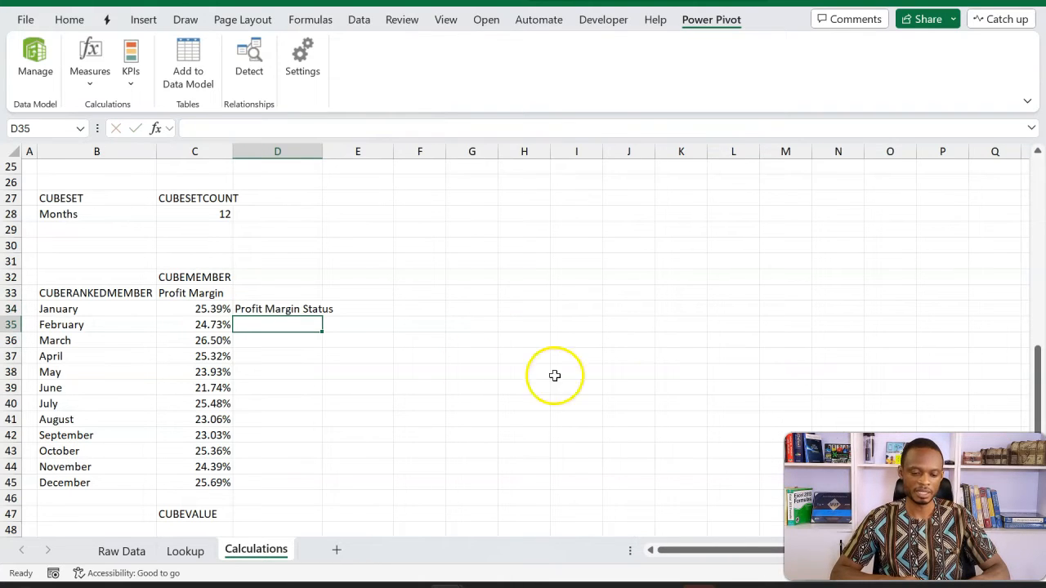
left_click(293, 309)
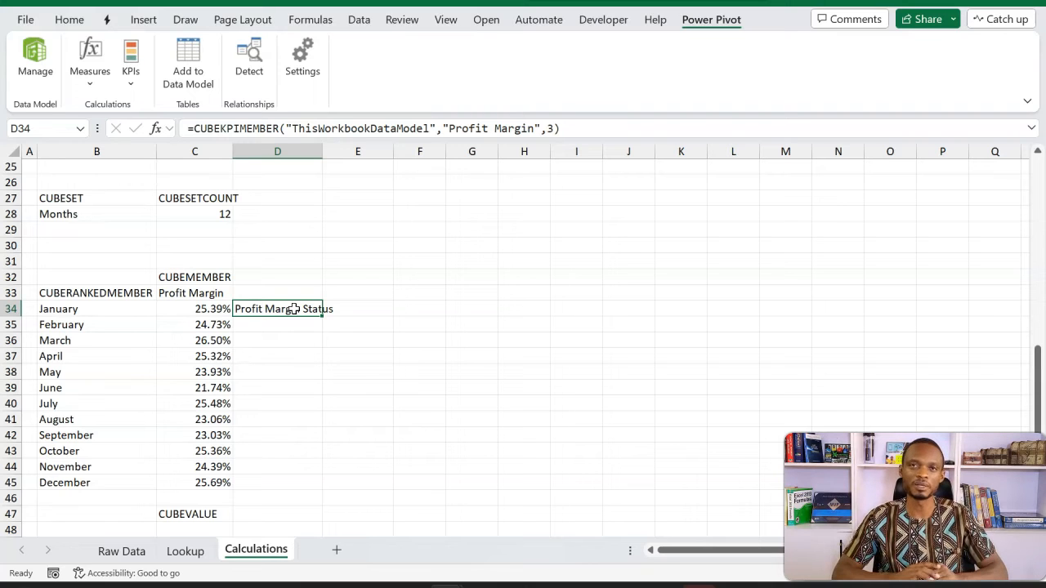
double_click(323, 152)
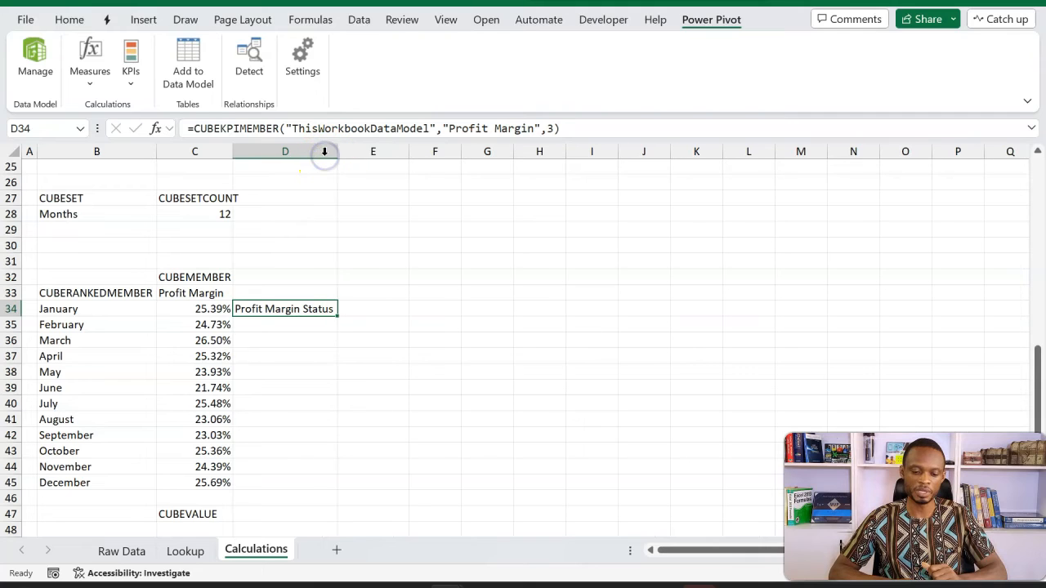
Step: Insert a CUBEVALUE function with the ThisWorkbookDataModel connection in front of CUBEKPIMEMBER in D34
double_click(285, 309)
left_click(242, 309)
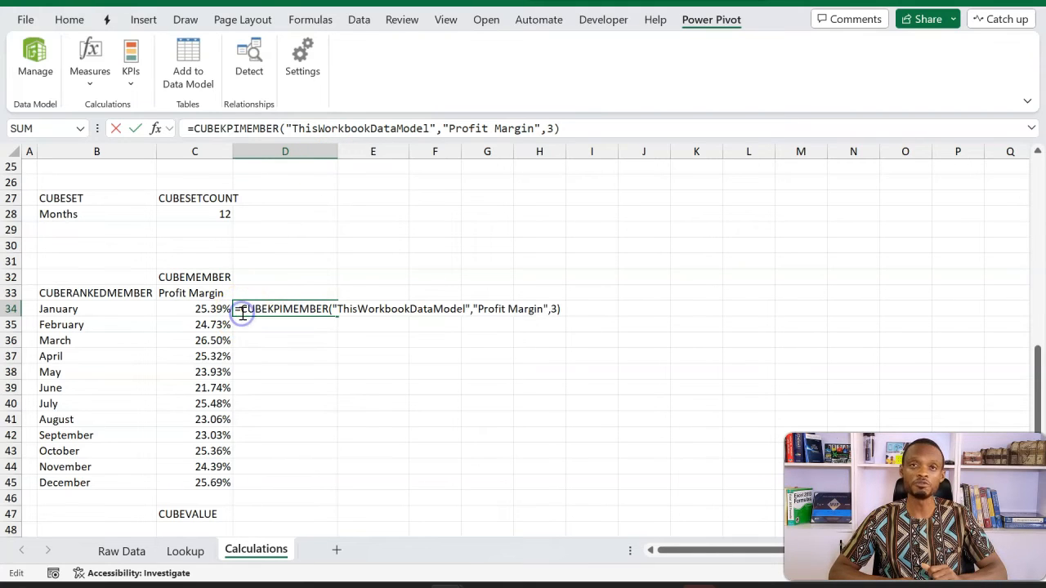
type("CUB")
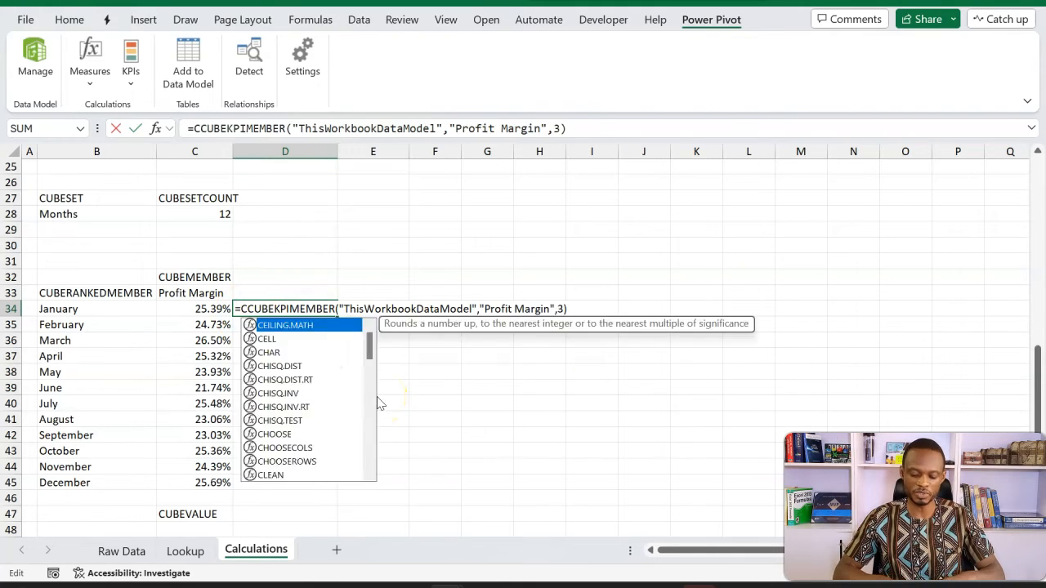
key("Down")
key("Down")
key("Down")
key("Down")
key("Down")
key("Down")
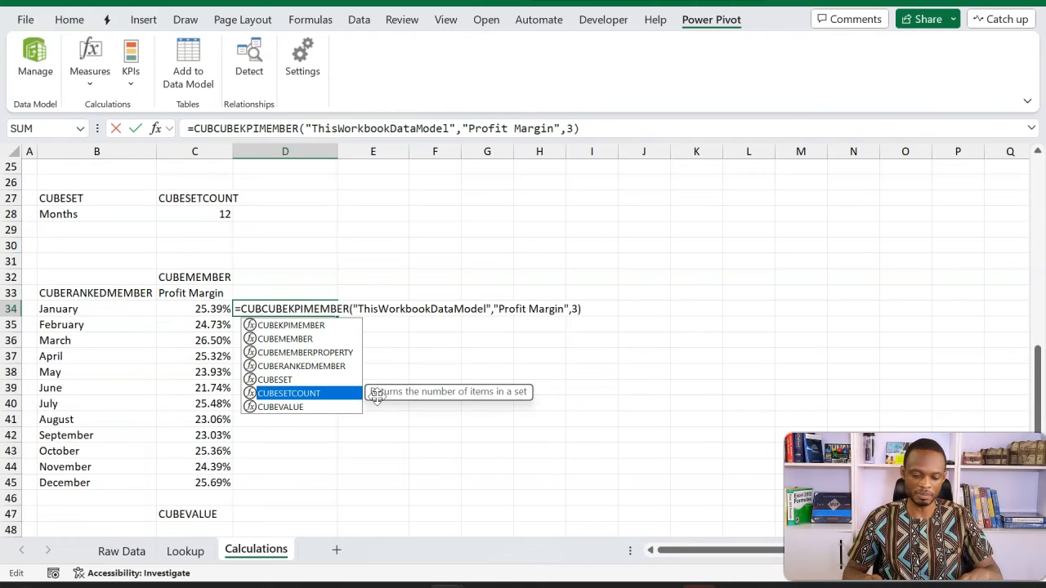
key("Tab")
type("\"")
key("Tab")
type(",")
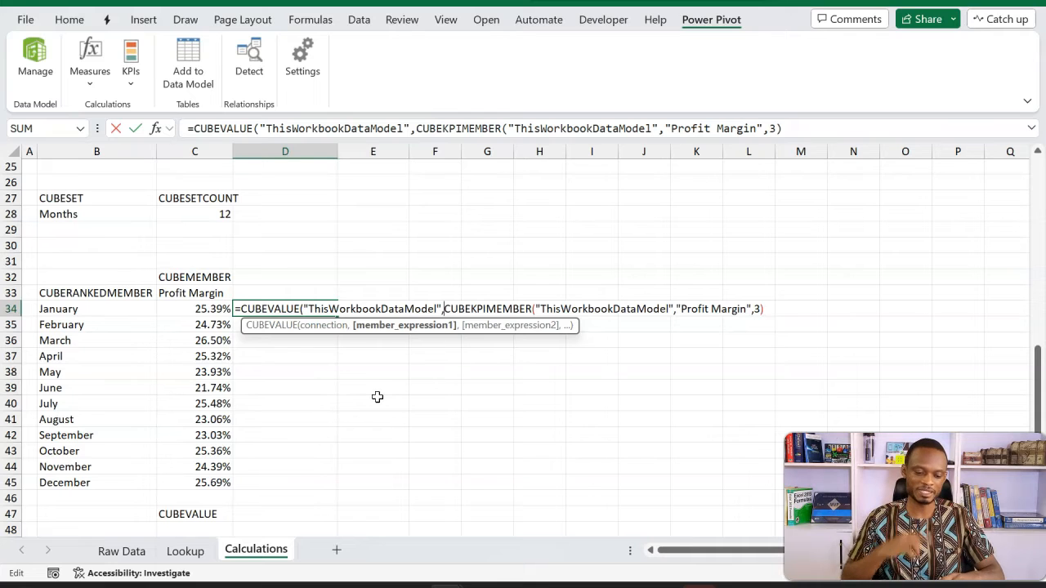
Step: Add the January member in B34 as the first member expression, and close and enter the CUBEVALUE formula in D34
left_click(137, 309)
type(",")
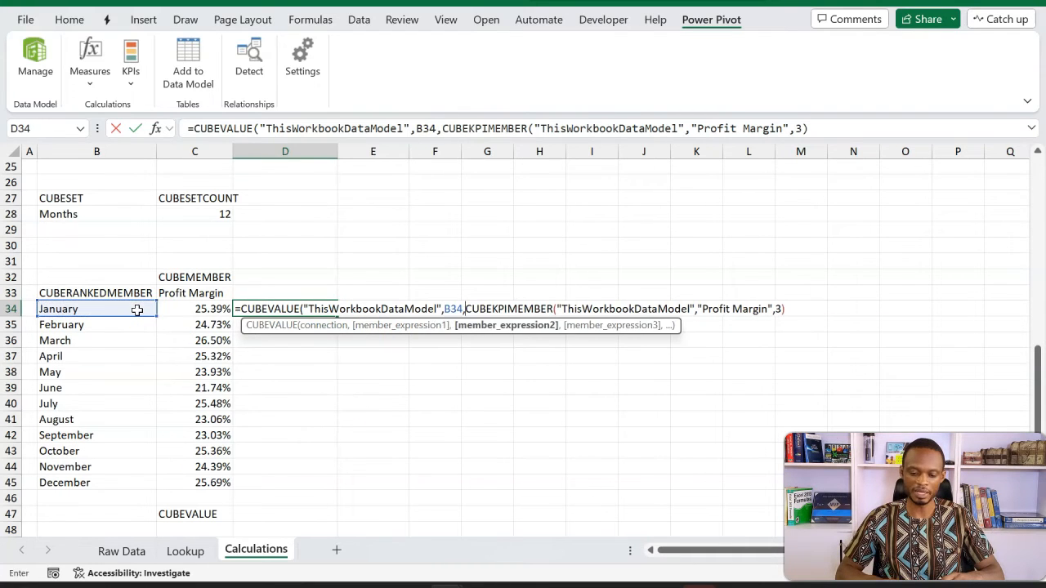
left_click(474, 325)
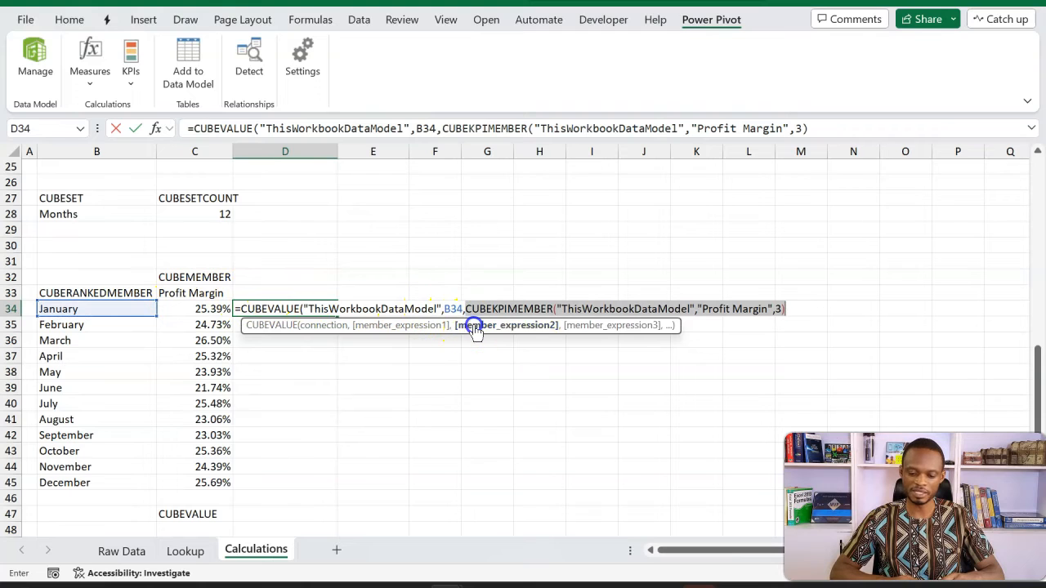
left_click(797, 311)
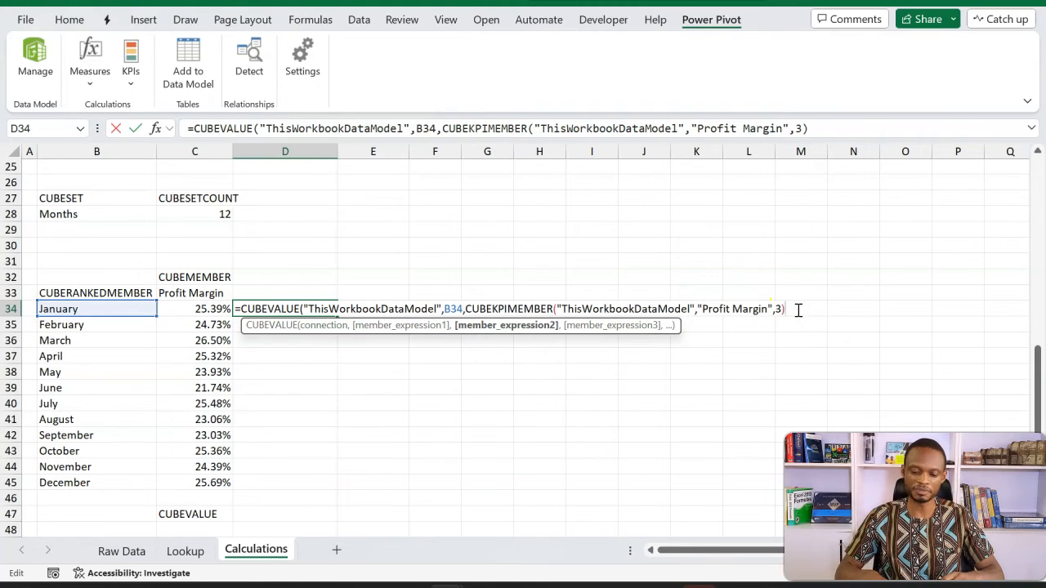
type(")")
key("Return")
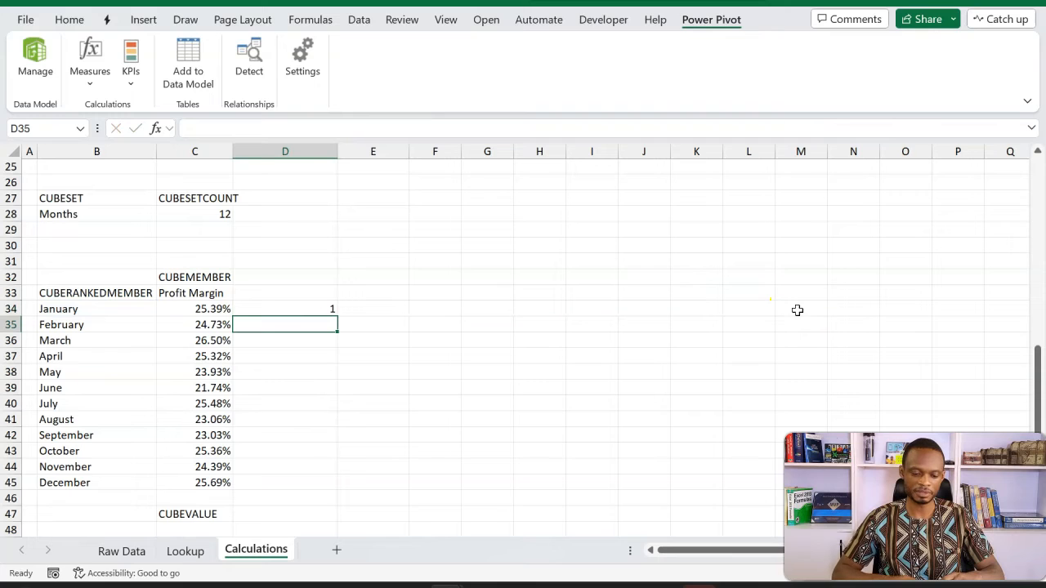
left_click(327, 308)
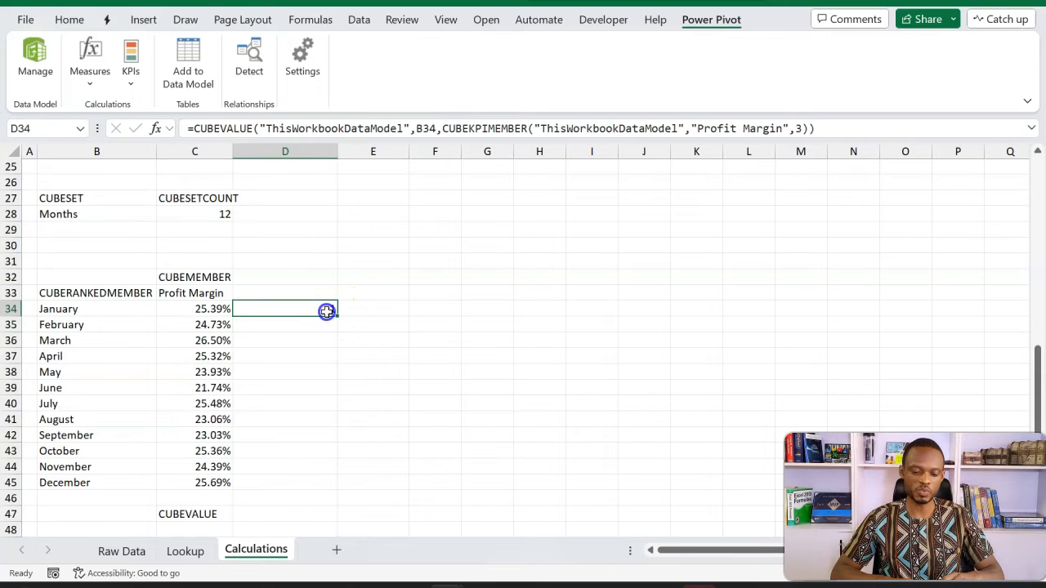
Step: Change the CUBEKPIMEMBER property in the D34 formula to 1 (KPIValue)
double_click(327, 308)
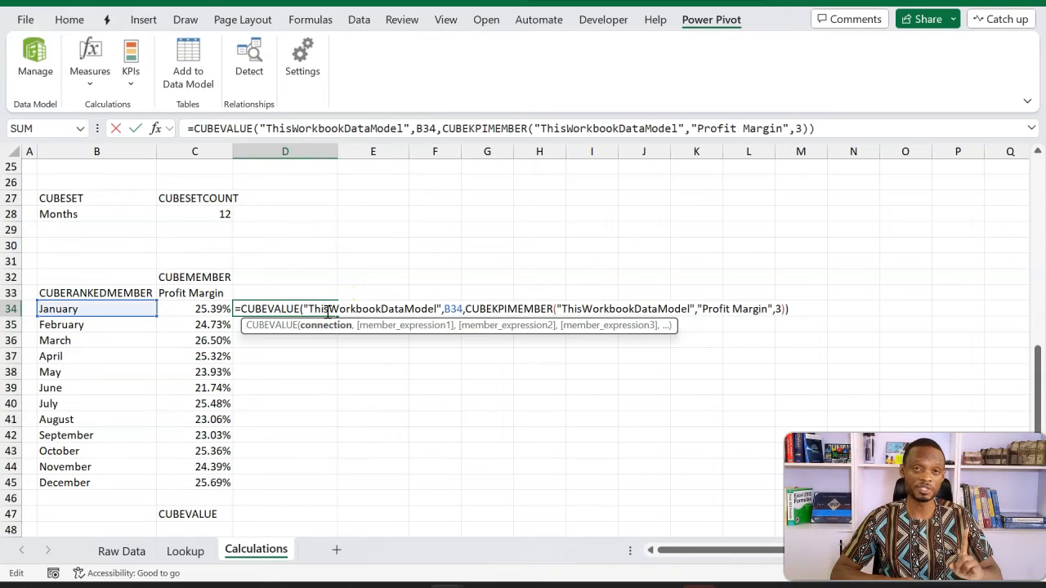
left_click(780, 308)
key("BackSpace")
type("1")
key("Return")
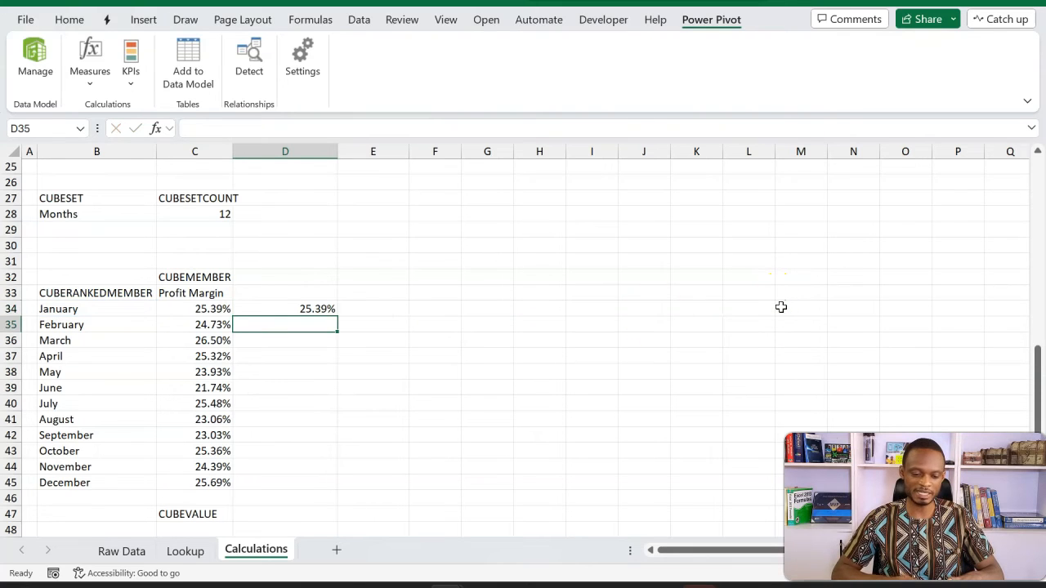
Step: Set the KPI property argument in the D34 formula back to 3 (KPIStatus)
double_click(332, 308)
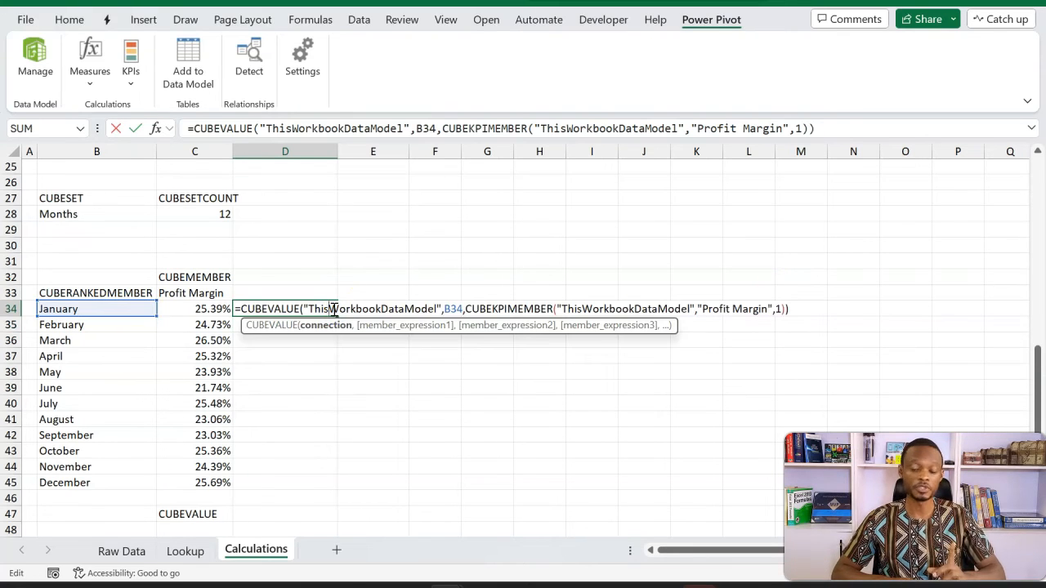
left_click(781, 309)
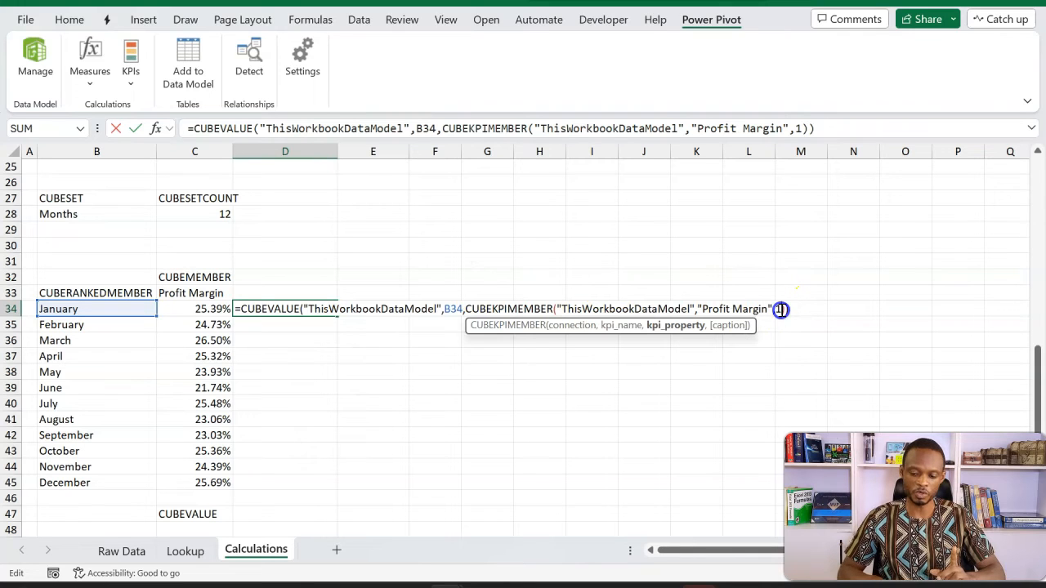
key("BackSpace")
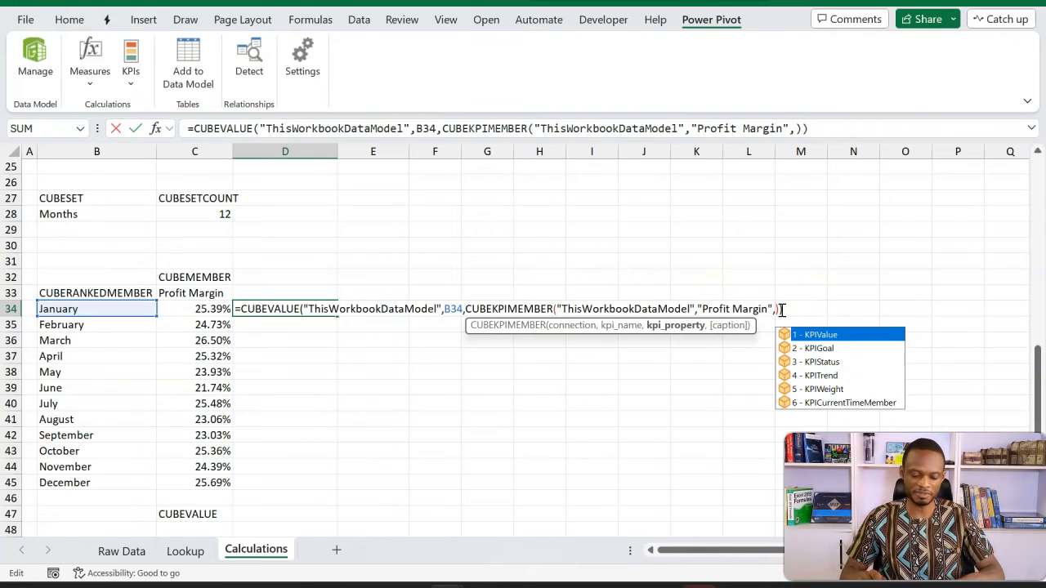
type("3")
key("Return")
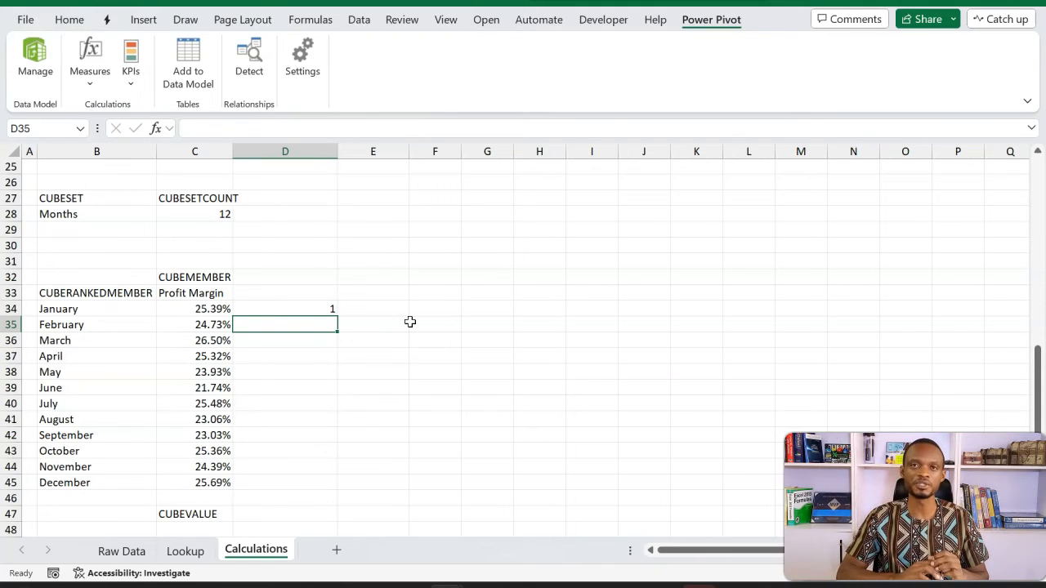
Step: Fill the D34 KPI status formula down through D45 for all months from January to December
double_click(292, 310)
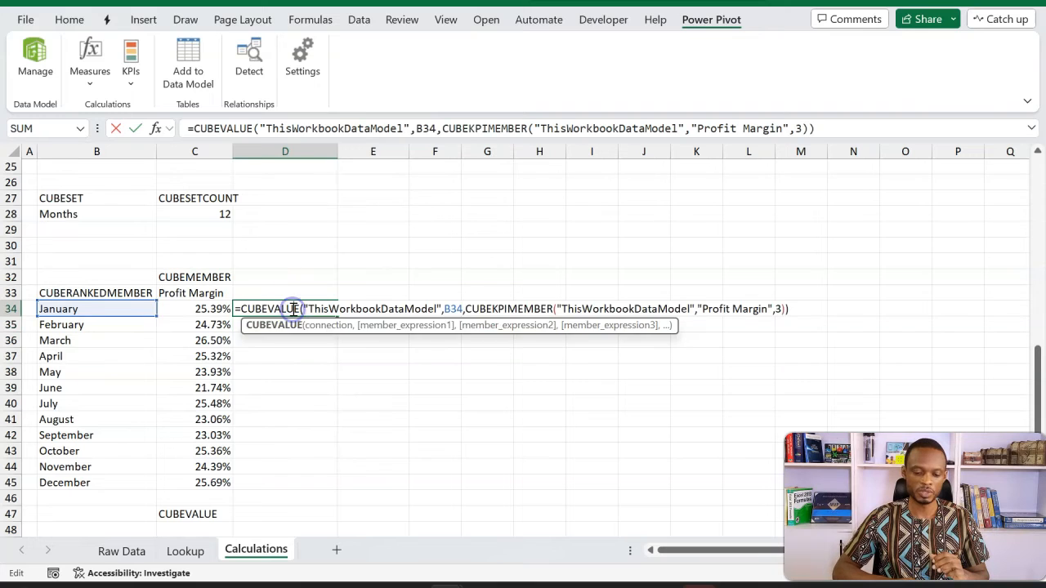
key("Return")
left_click(292, 309)
key("shift+Down")
key("shift+Down")
key("shift+Down")
key("shift+Down")
key("shift+Down")
key("shift+Down")
key("shift+Down")
key("shift+Down")
key("shift+Down")
key("shift+Down")
key("shift+Down")
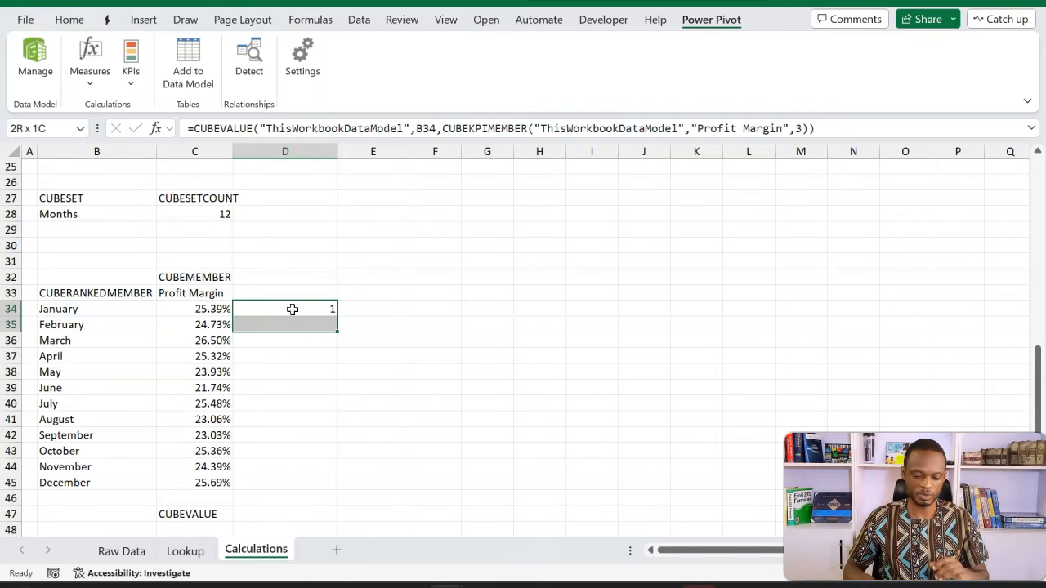
key("ctrl+d")
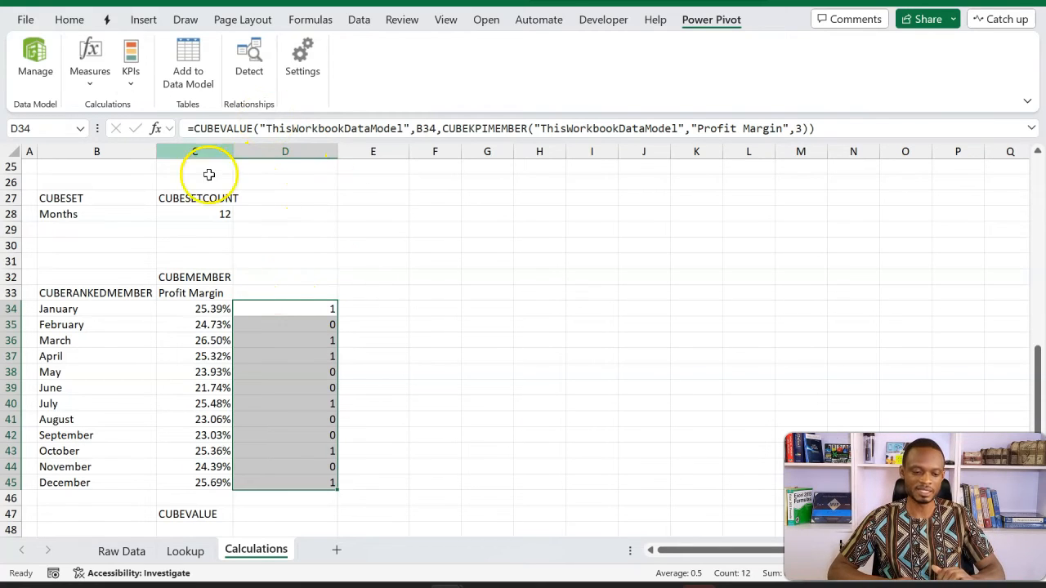
Step: Define a custom icon set rule for D34:D45, with green for numbers >= 1 and yellow for numbers >= 0
left_click(74, 20)
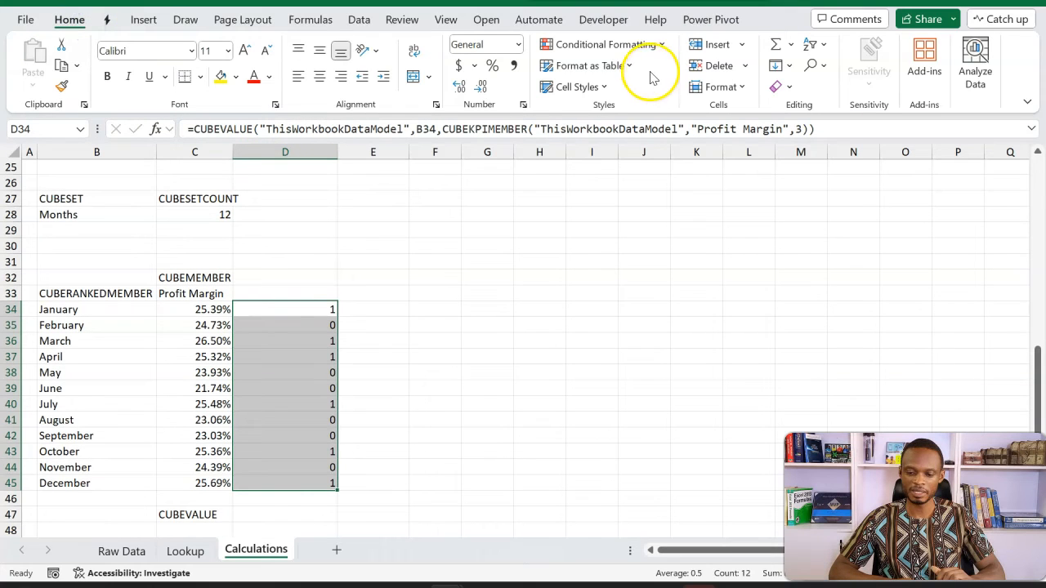
left_click(660, 45)
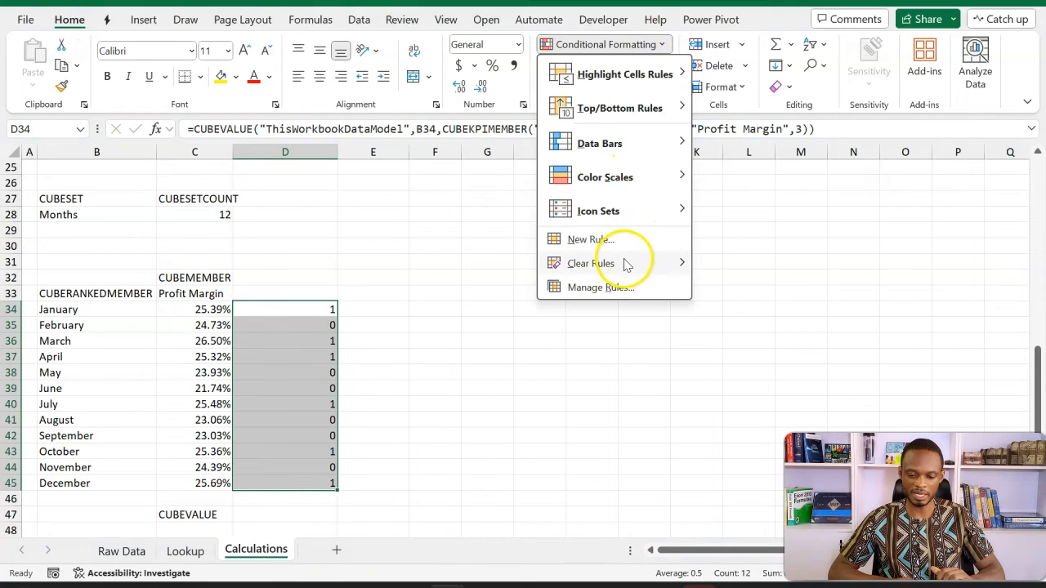
mouse_move(633, 217)
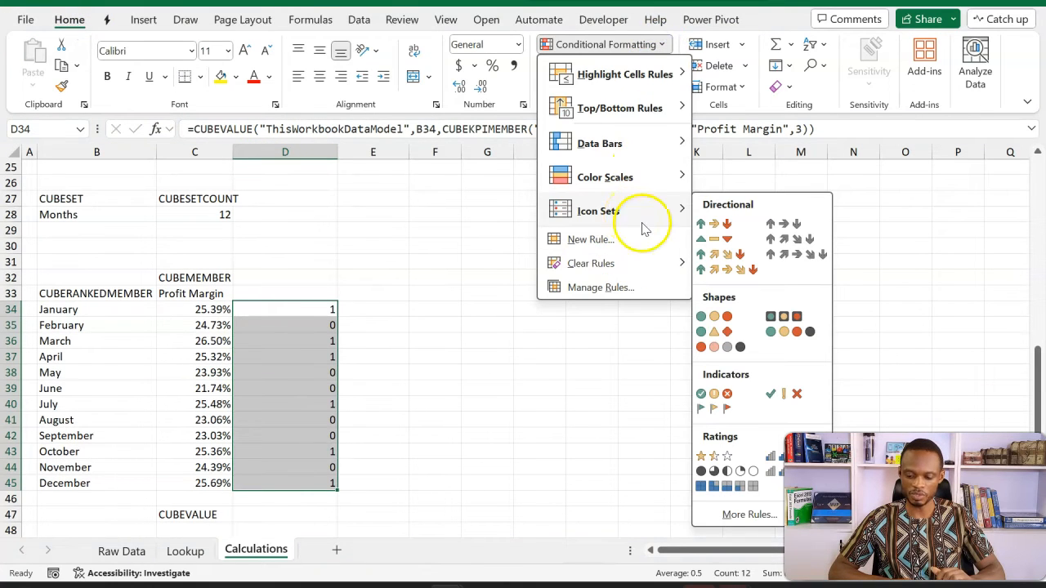
left_click(730, 518)
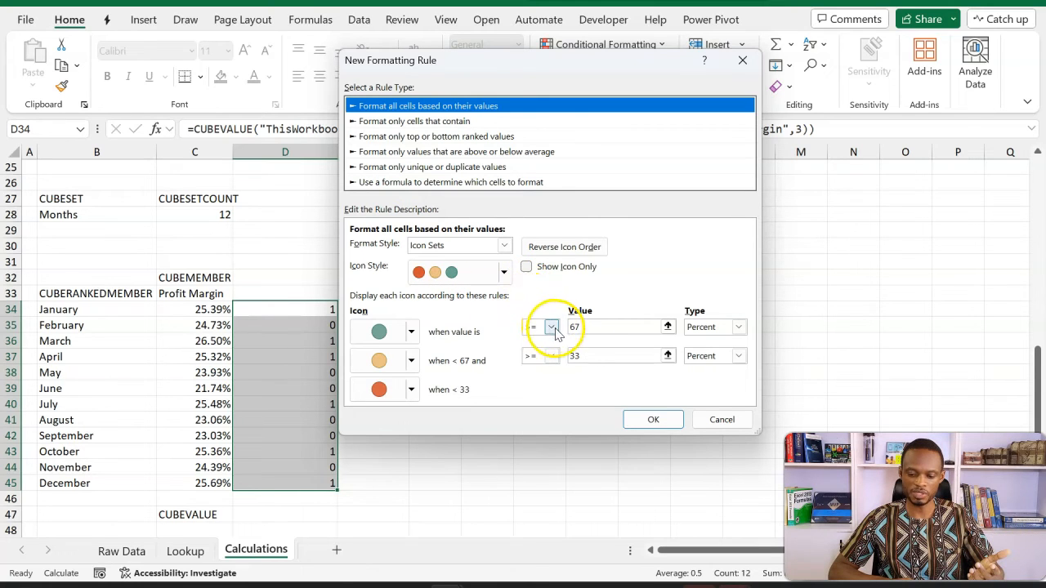
left_click(738, 327)
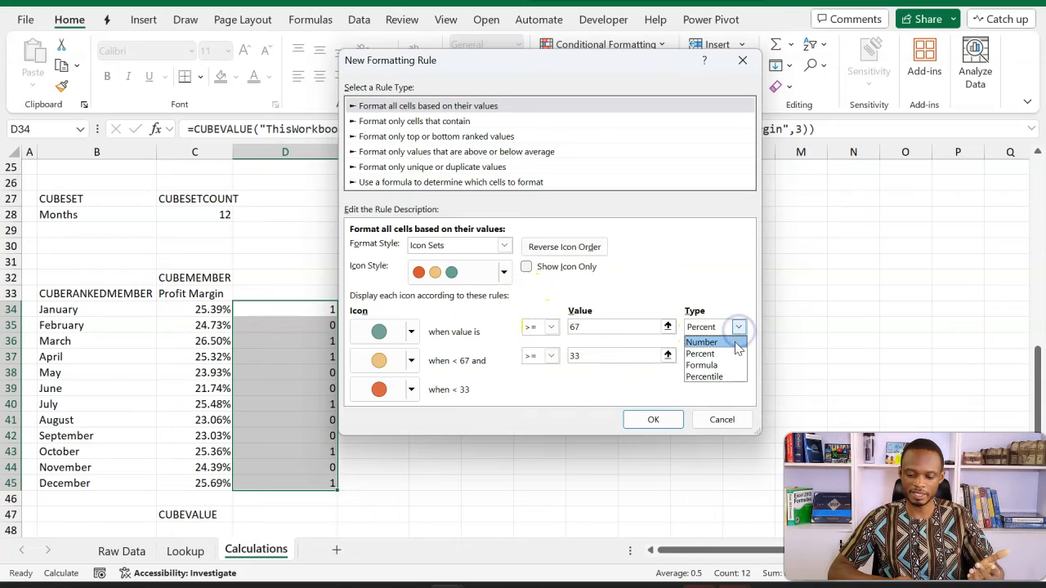
left_click(735, 342)
left_click(613, 325)
key("BackSpace")
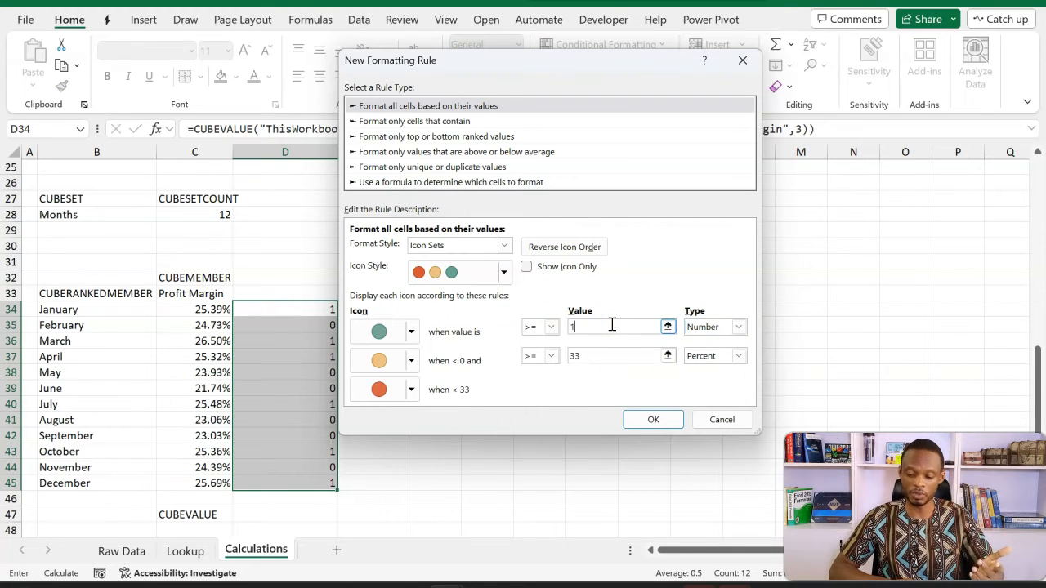
left_click(739, 358)
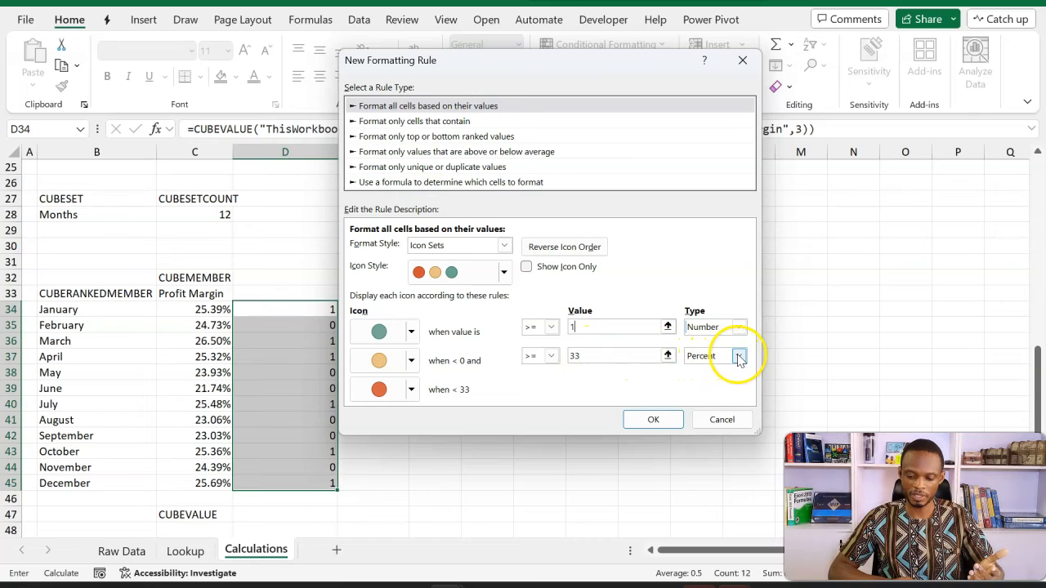
left_click(732, 367)
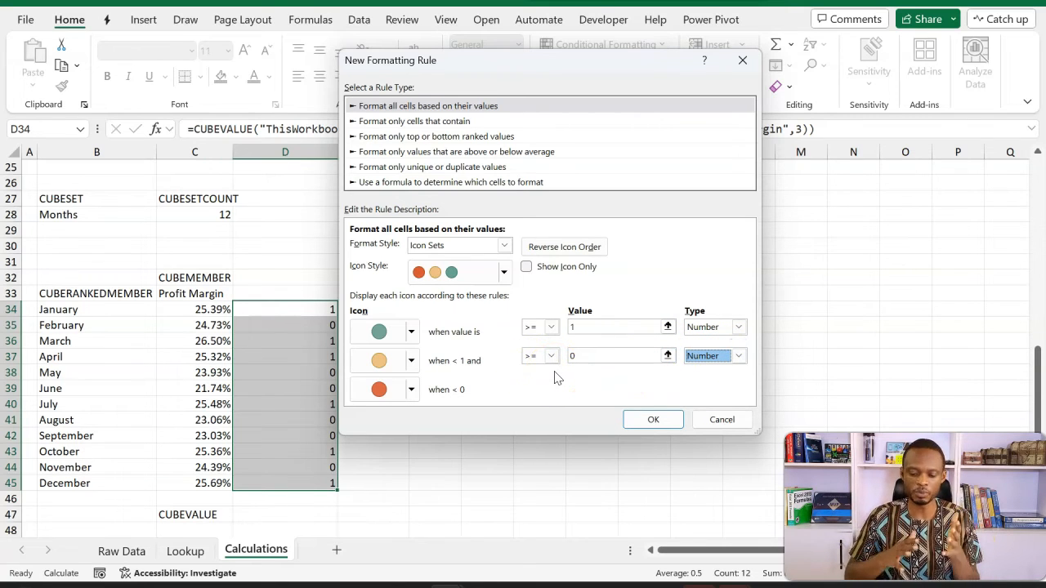
Step: Apply the icon set rule with only the icons shown, and centre the icons horizontally in D34:D45
left_click(466, 395)
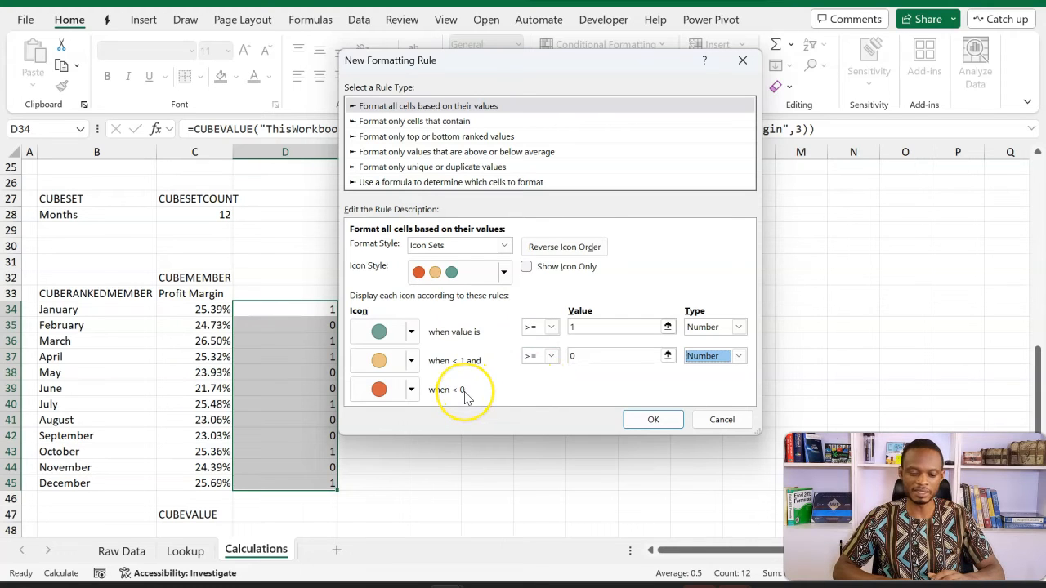
left_click(528, 268)
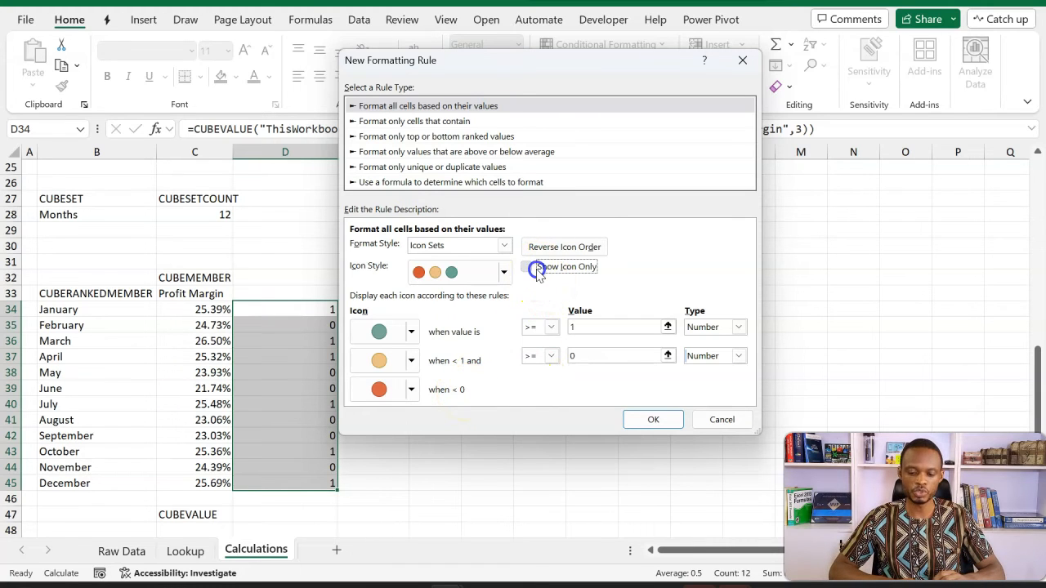
left_click(646, 420)
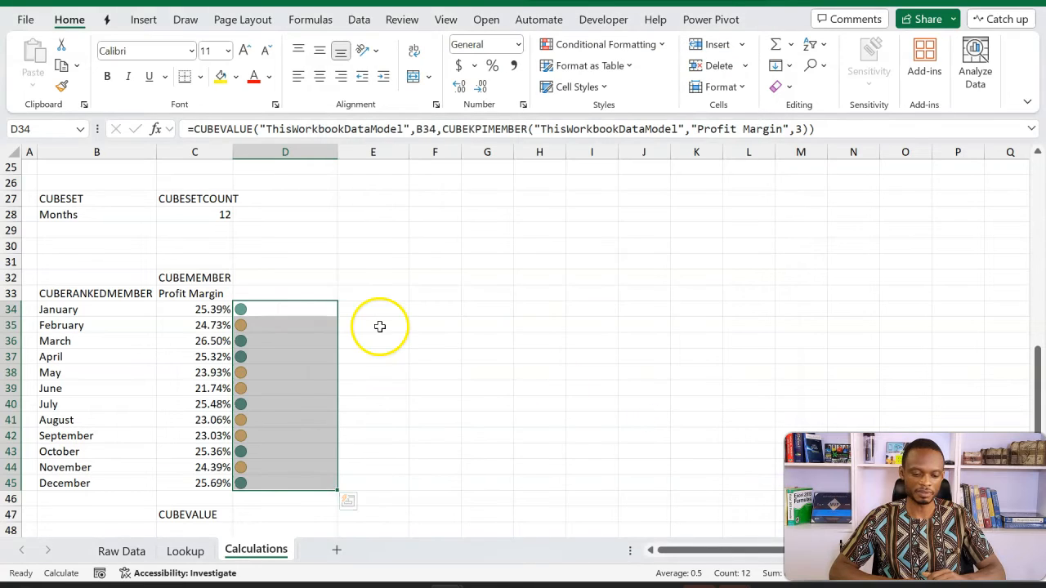
left_click(319, 77)
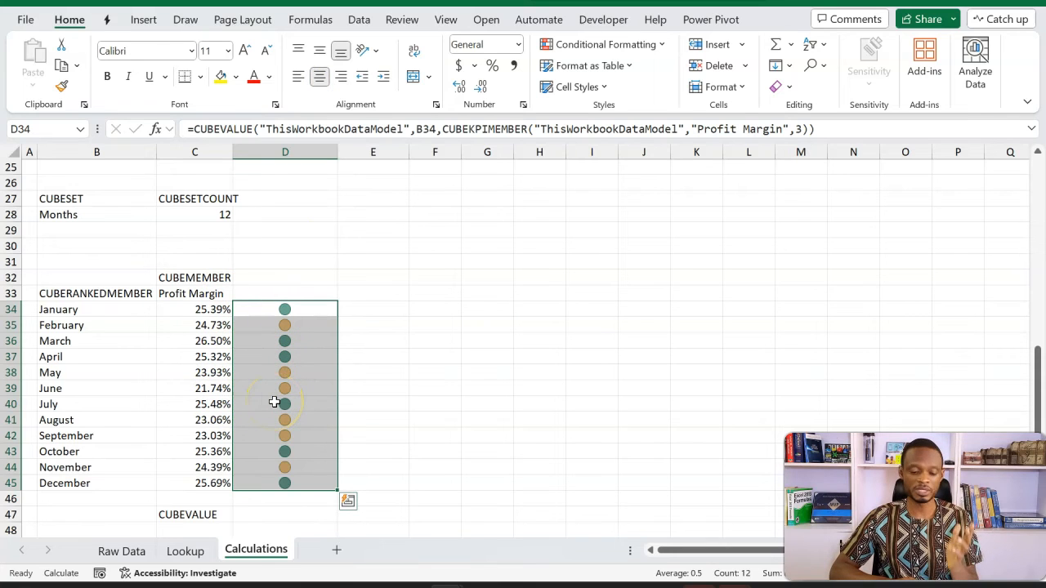
Step: Add Slicer_Segment as the third member expression of the January Profit Margin CUBEVALUE formula in C34
scroll(275, 402, "up", 4)
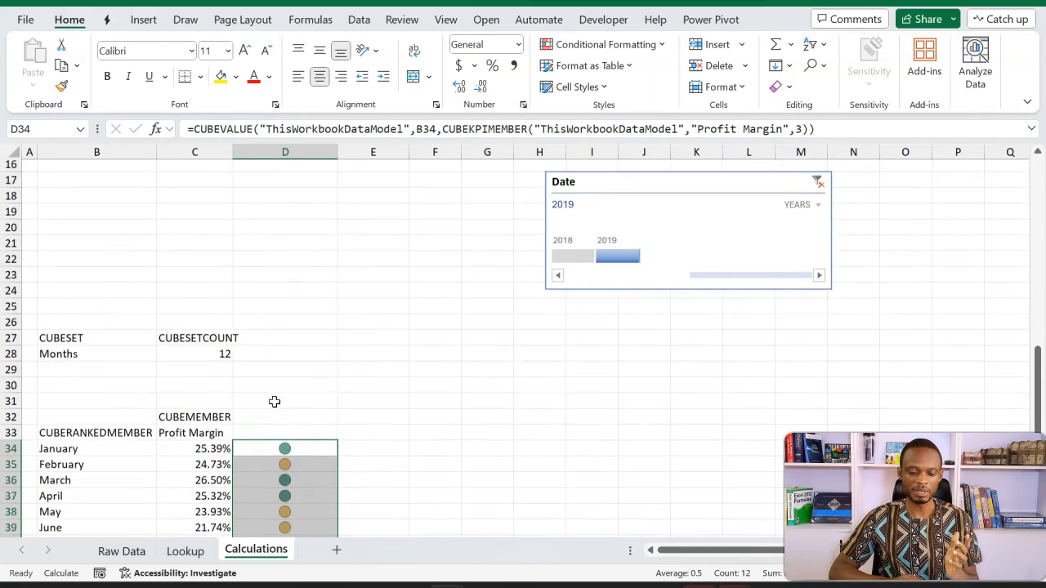
scroll(274, 402, "down", 3)
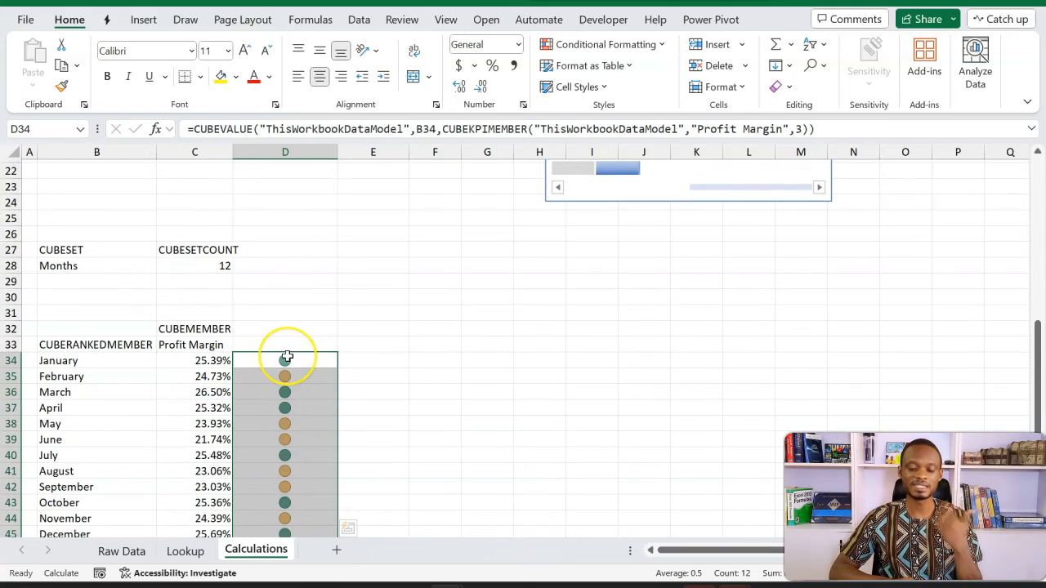
scroll(285, 357, "up", 3)
scroll(288, 356, "up", 4)
scroll(288, 356, "down", 3)
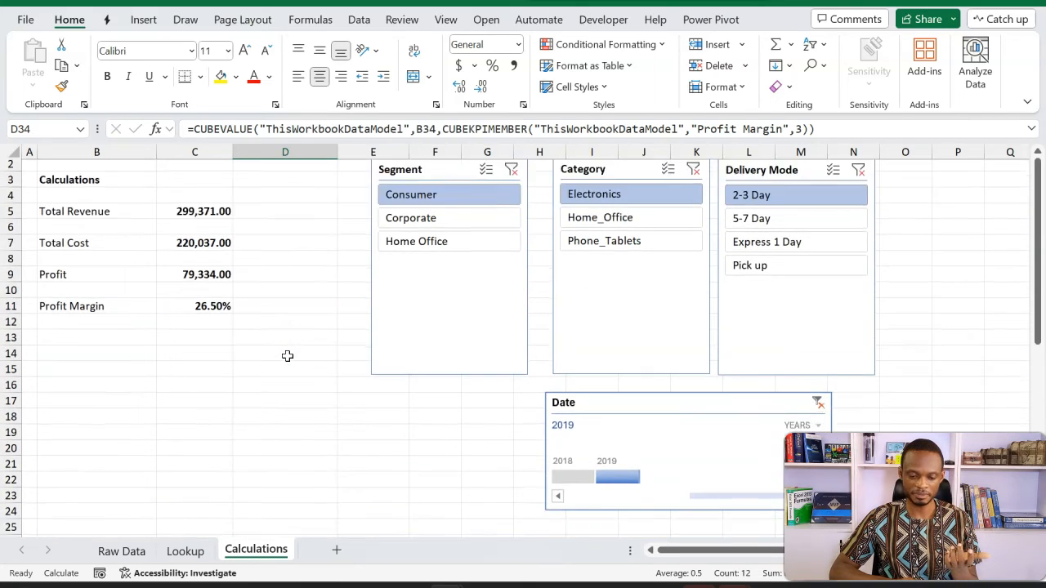
scroll(287, 356, "down", 4)
left_click(195, 347)
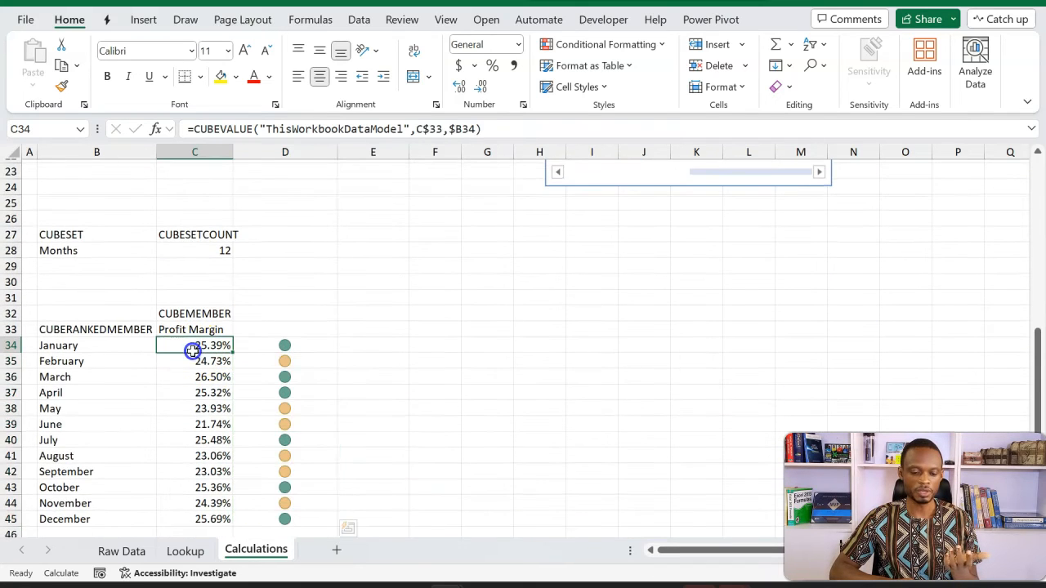
left_click(507, 130)
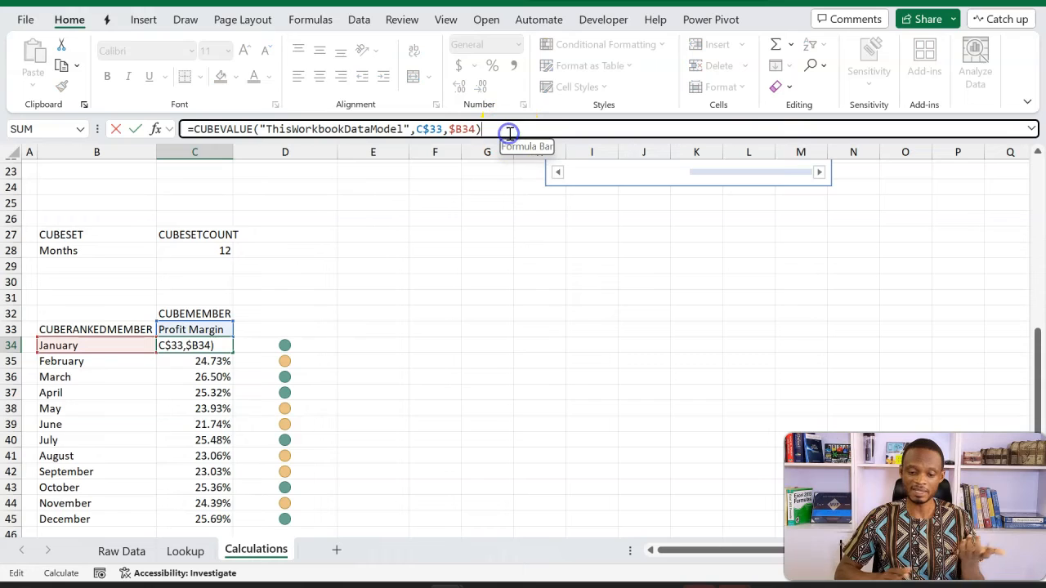
left_click(190, 329)
double_click(214, 332)
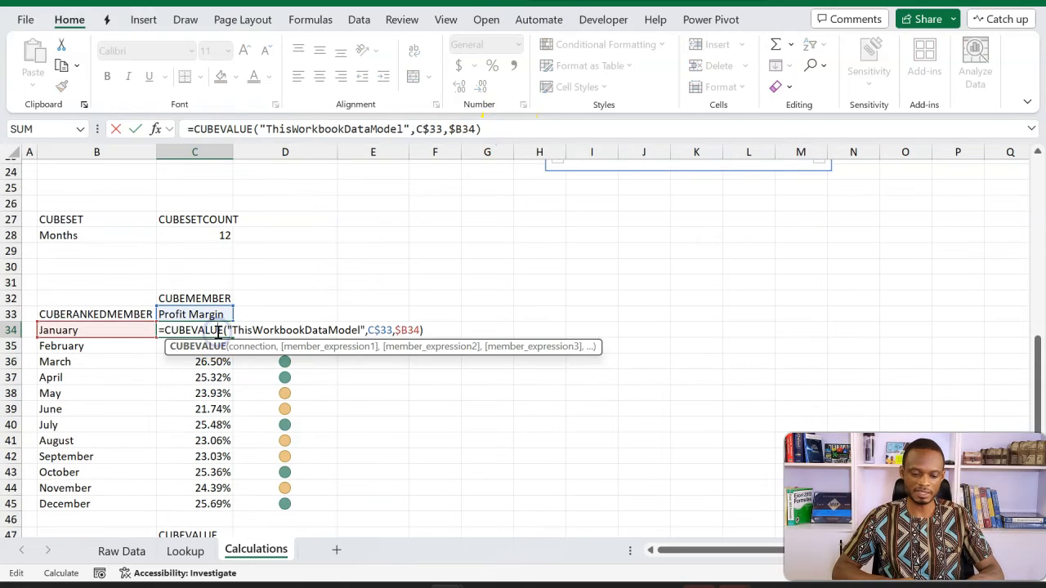
left_click(511, 128)
key("BackSpace")
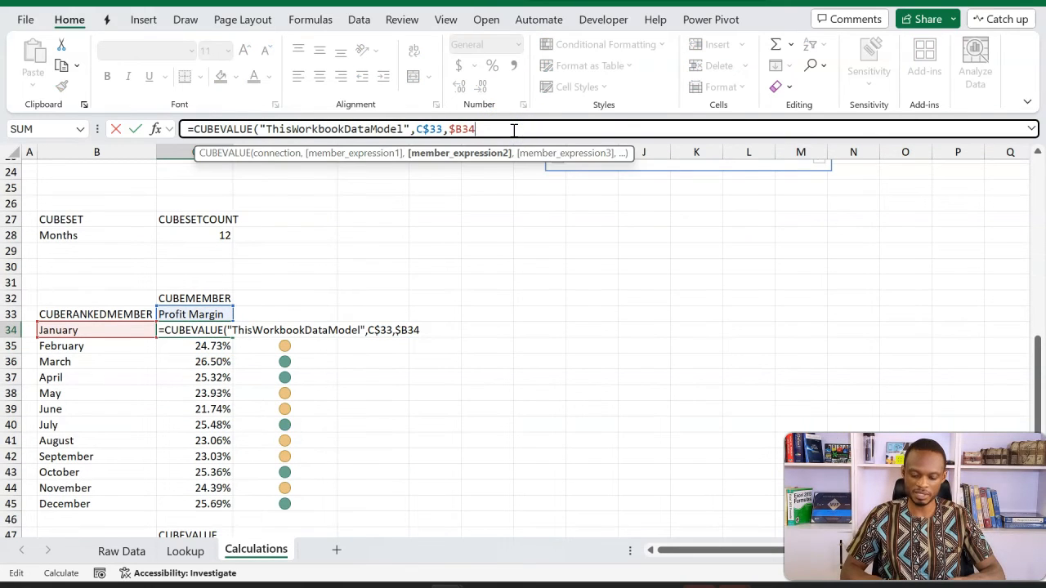
type(",Sl")
key("Down")
key("Down")
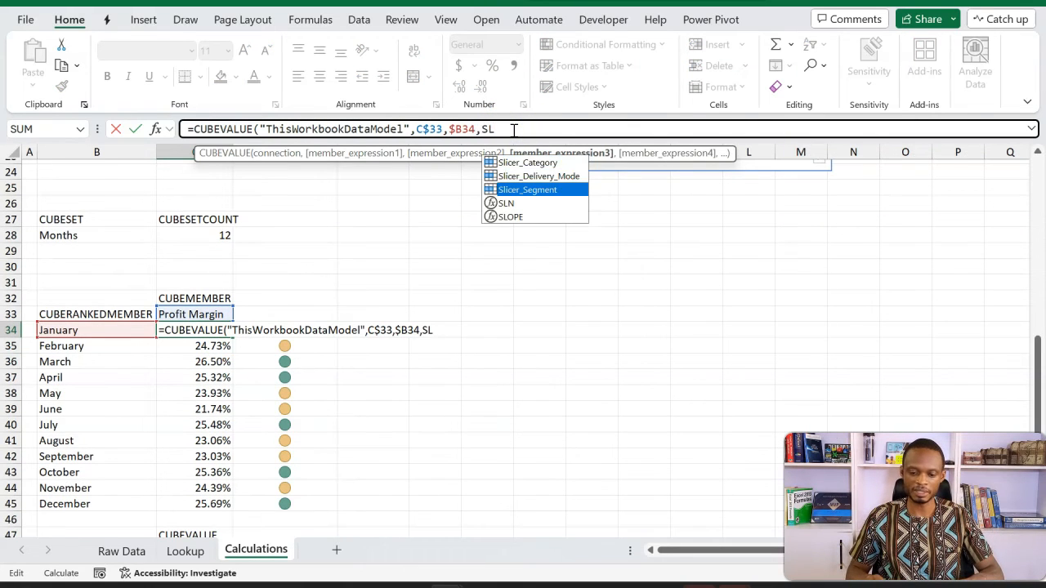
key("Tab")
type(")")
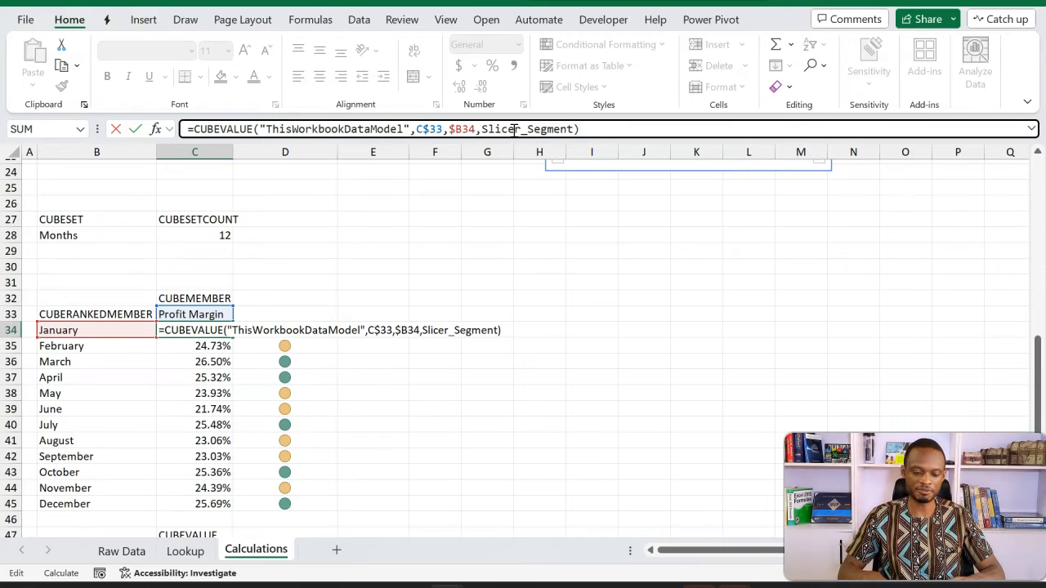
key("Return")
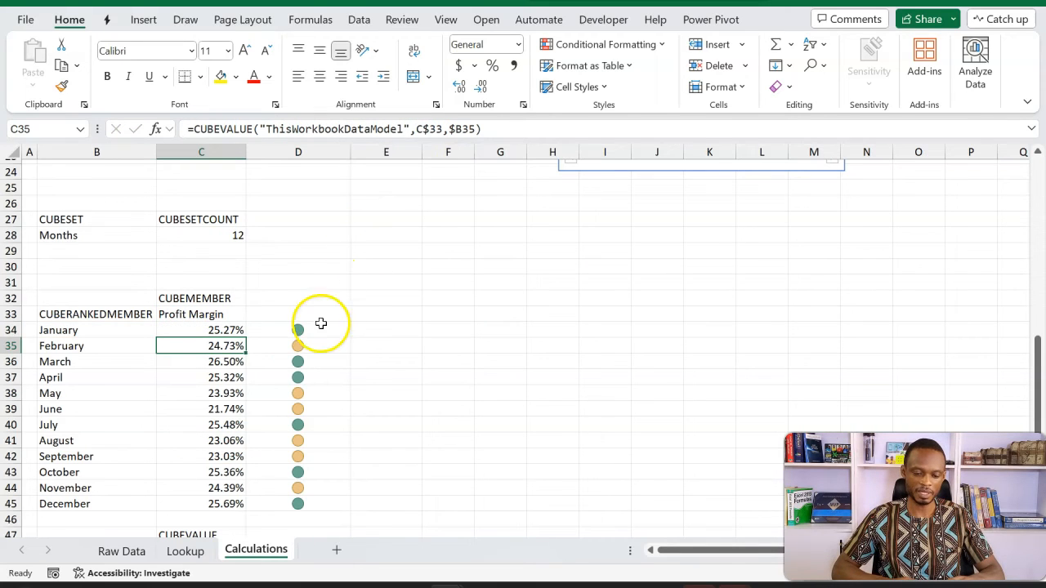
Step: Fill the updated Profit Margin formula from C34 down through C45
left_click(318, 328)
left_click(236, 331)
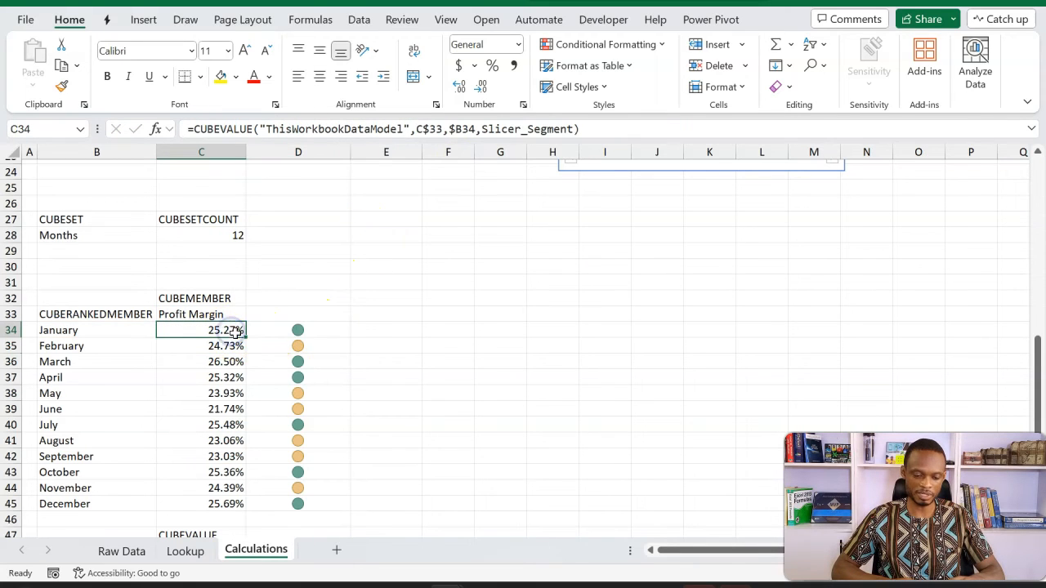
double_click(245, 337)
Step: Add Slicer_Segment as the third member expression of the January KPI status formula in D34, and fill it down through D45
double_click(294, 331)
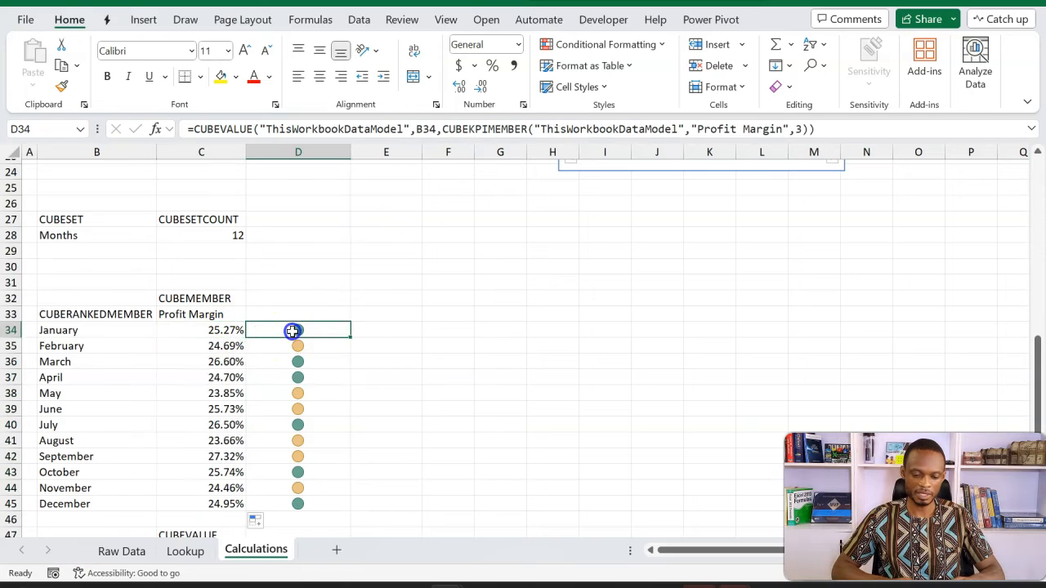
left_click(807, 131)
type(",")
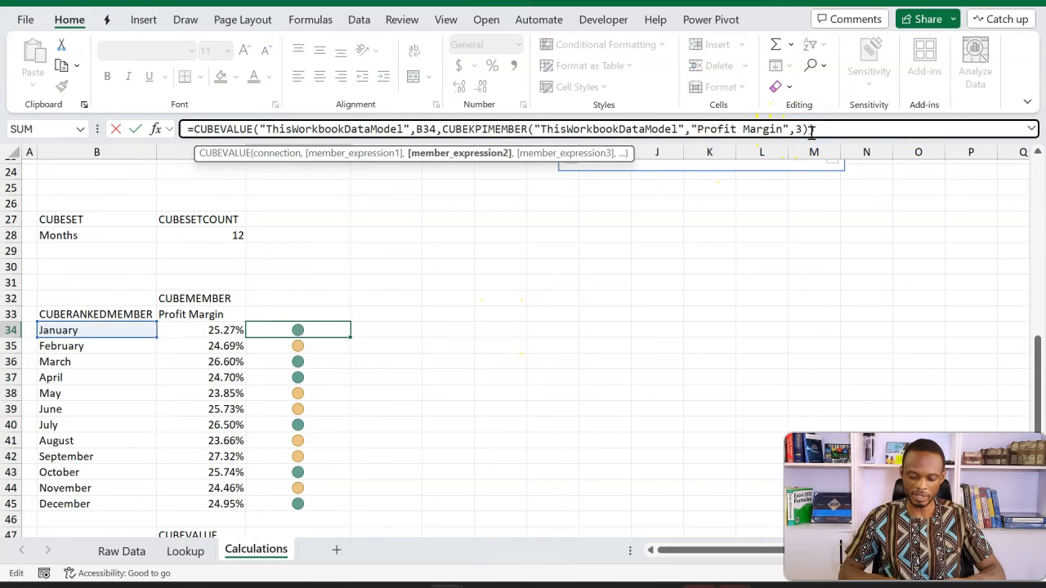
type("S")
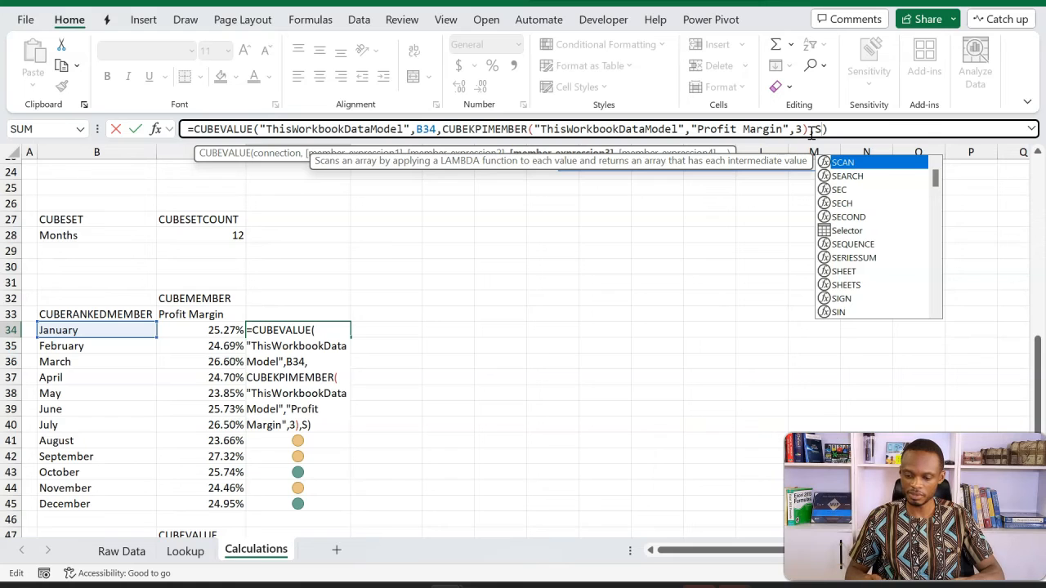
type("L")
key("Down")
key("Down")
key("Tab")
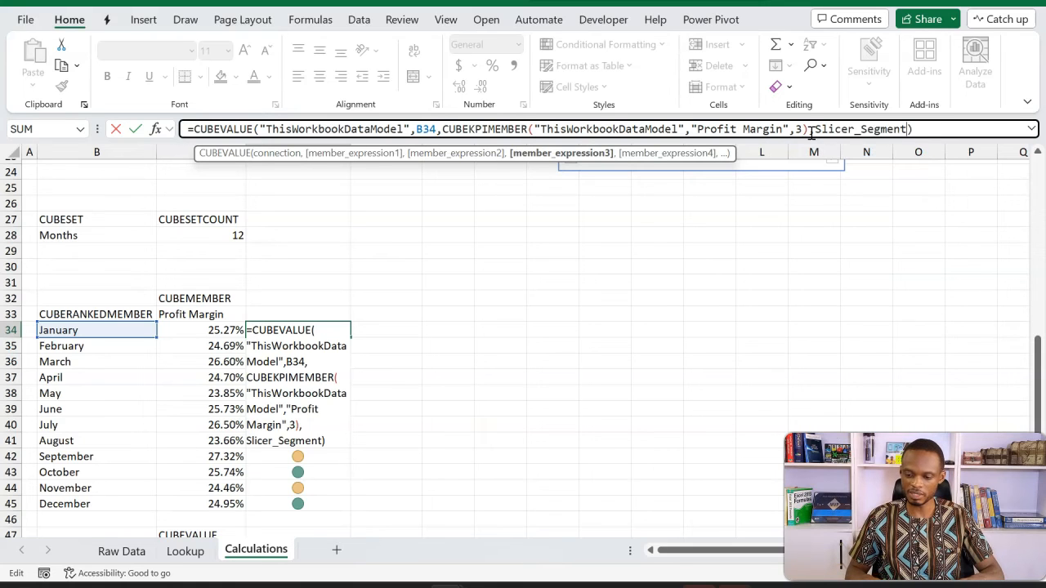
key("Return")
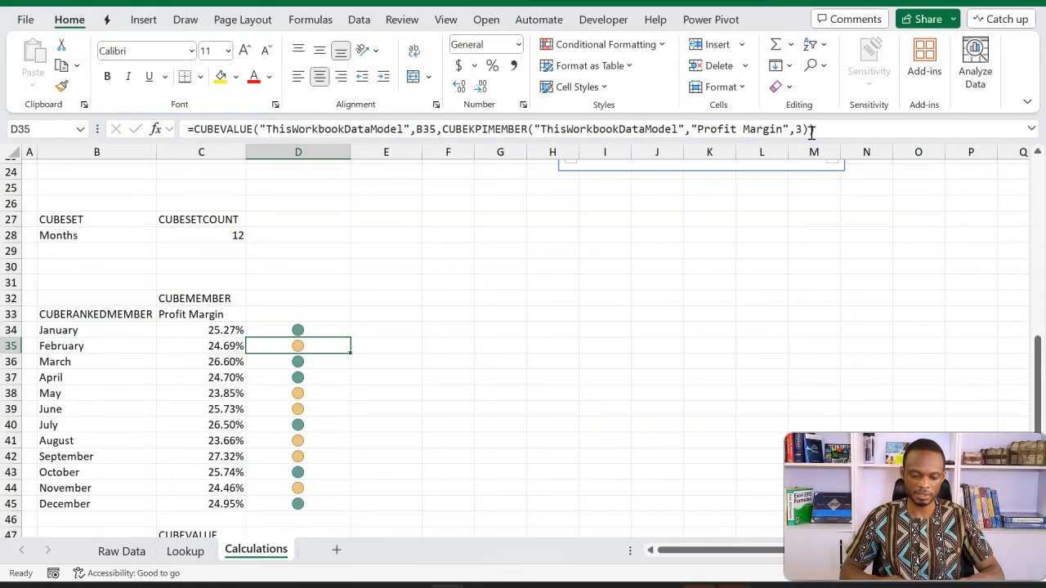
left_click(328, 334)
double_click(349, 337)
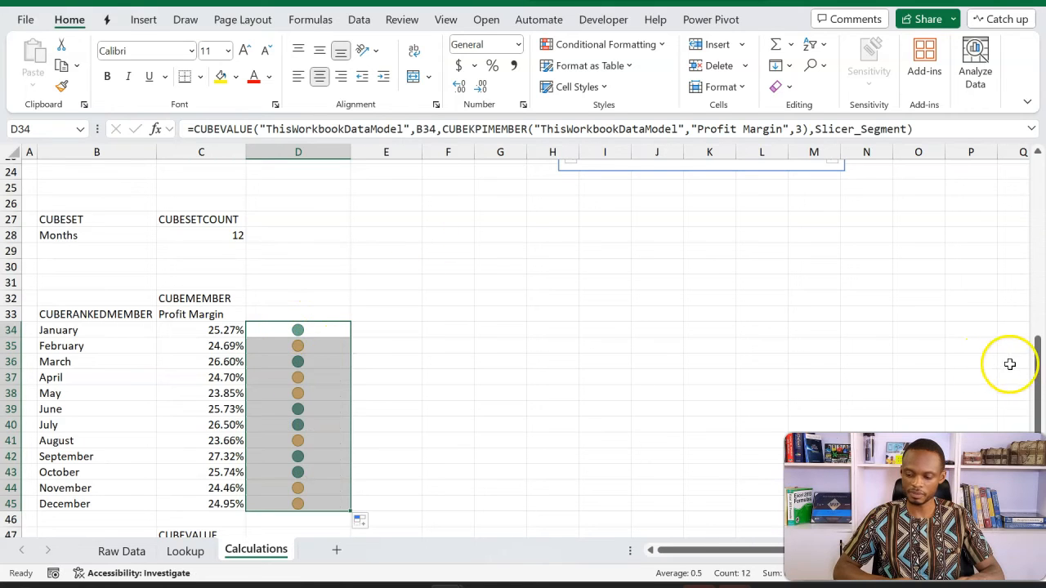
Step: Move the Segment slicer beside the monthly Profit Margin table and filter it to Corporate
left_click_drag(1036, 368, 1035, 192)
left_click_drag(416, 182, 440, 526)
left_click_drag(1036, 260, 1036, 384)
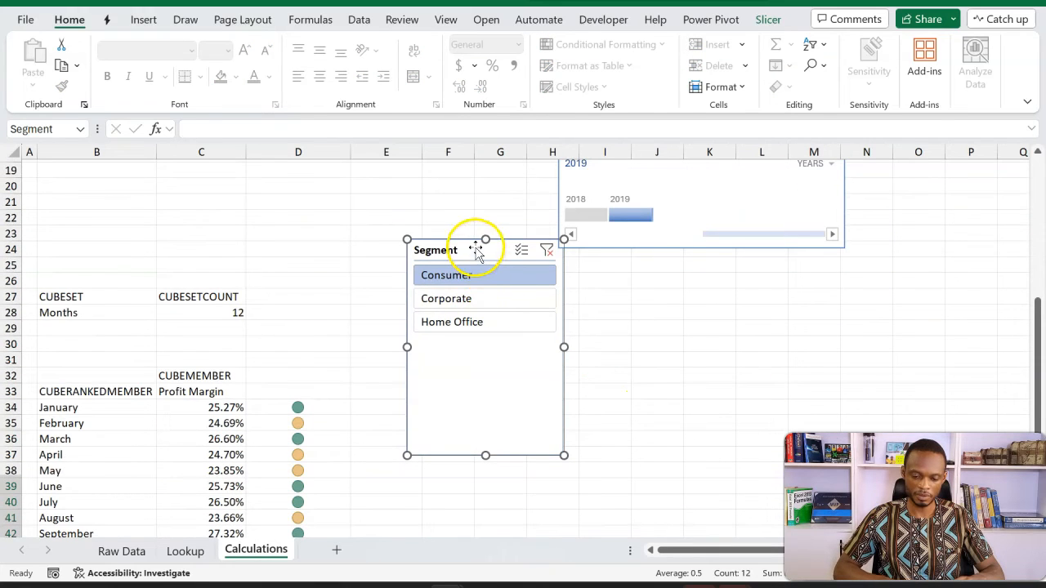
left_click_drag(474, 241, 474, 313)
scroll(637, 335, "down", 3)
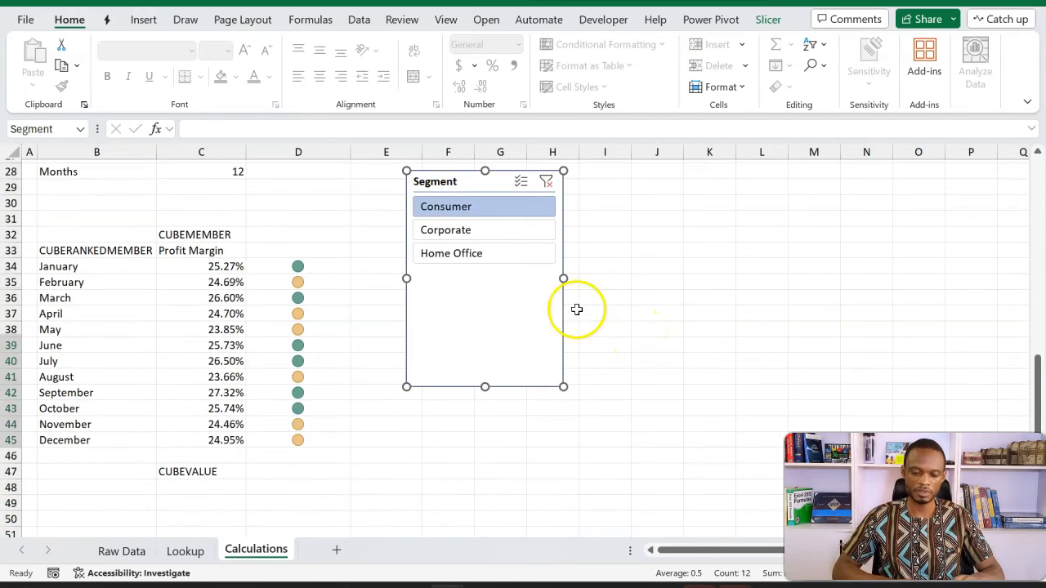
left_click(506, 234)
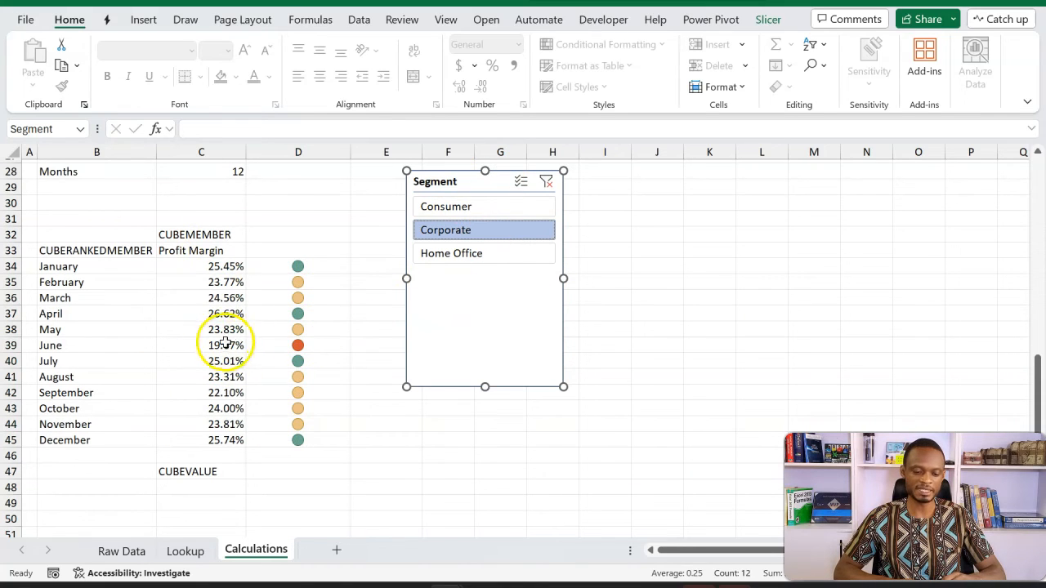
Step: Label the KPI status column CUBEKPIMEMBER in D33
left_click(314, 249)
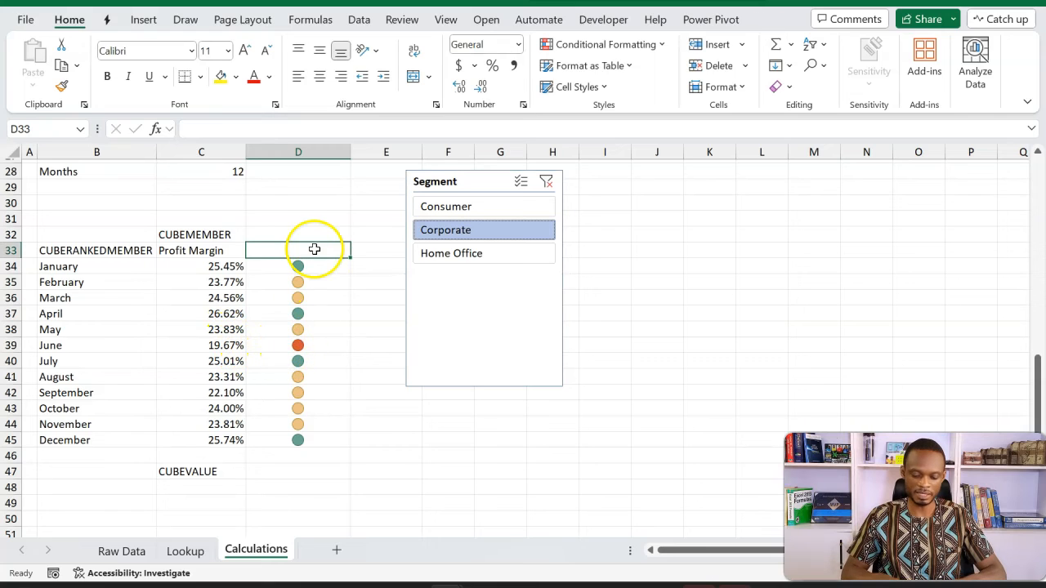
type("CUBEKP")
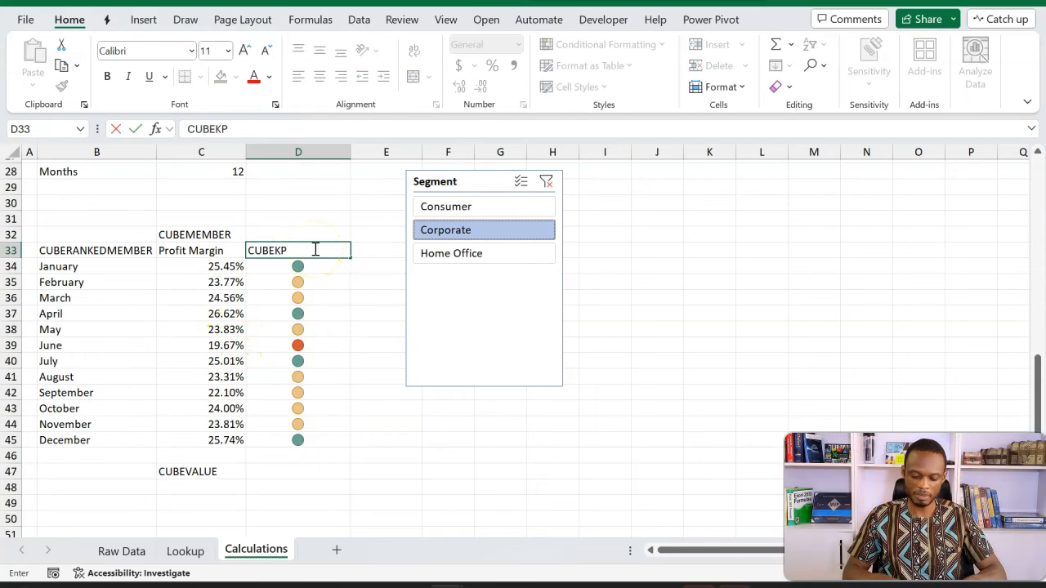
type("IMEMBER")
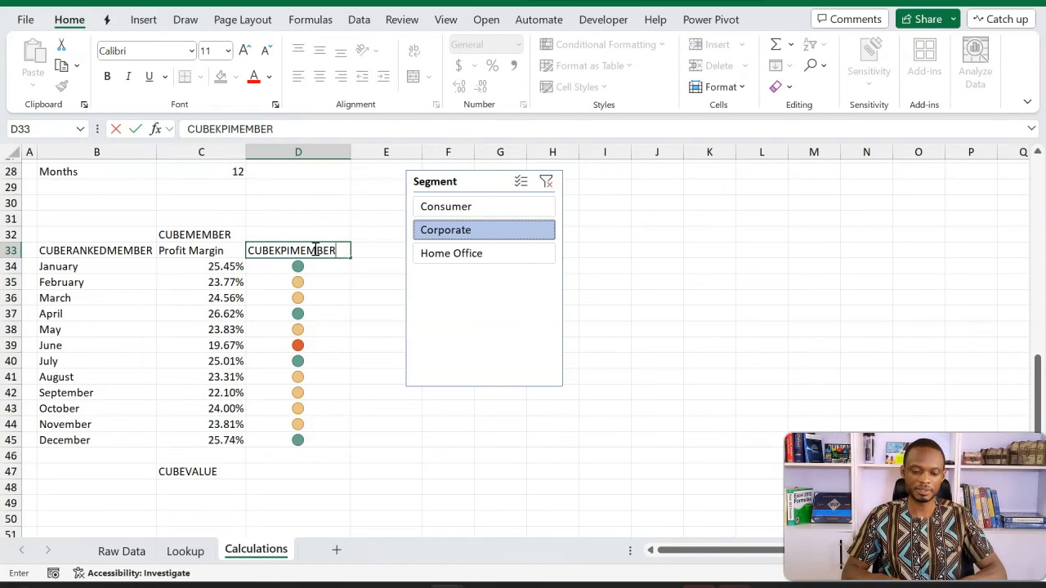
key("Return")
Step: Compare the monthly margins and status icons for the Home Office, Consumer and Corporate segments, ending on Corporate
left_click(433, 254)
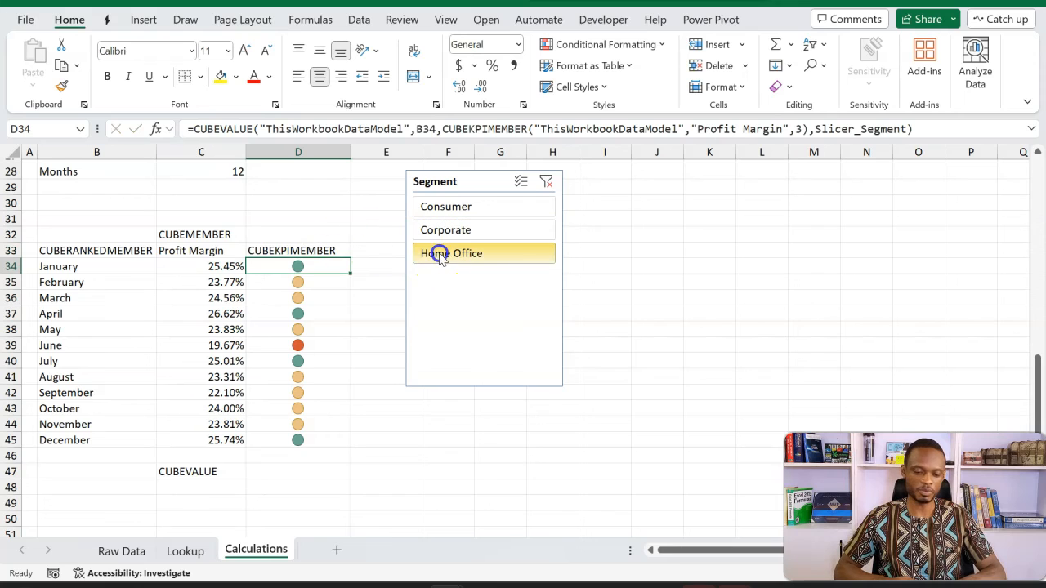
left_click(468, 208)
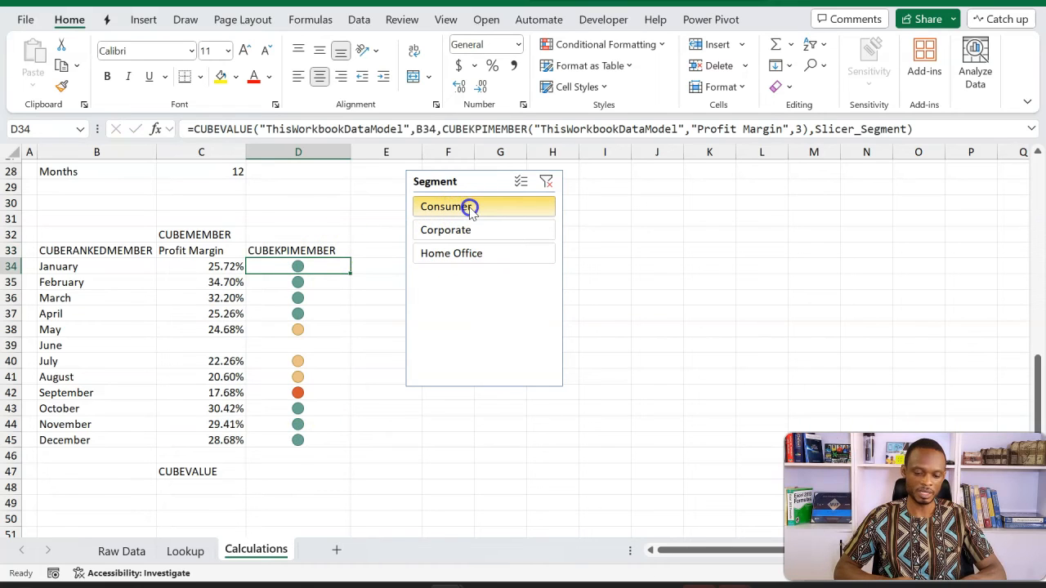
left_click(470, 230)
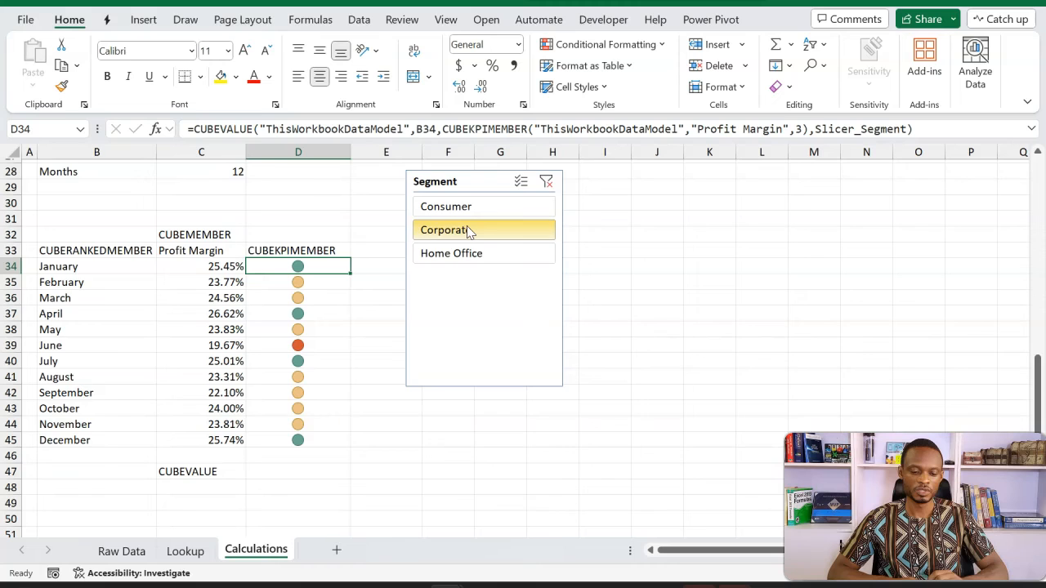
Step: Review the cube function examples on the Calculations sheet, from CUBESETCOUNT through CUBEMEMBER and the KPI status formula to CUBEVALUE
scroll(290, 296, "up", 2)
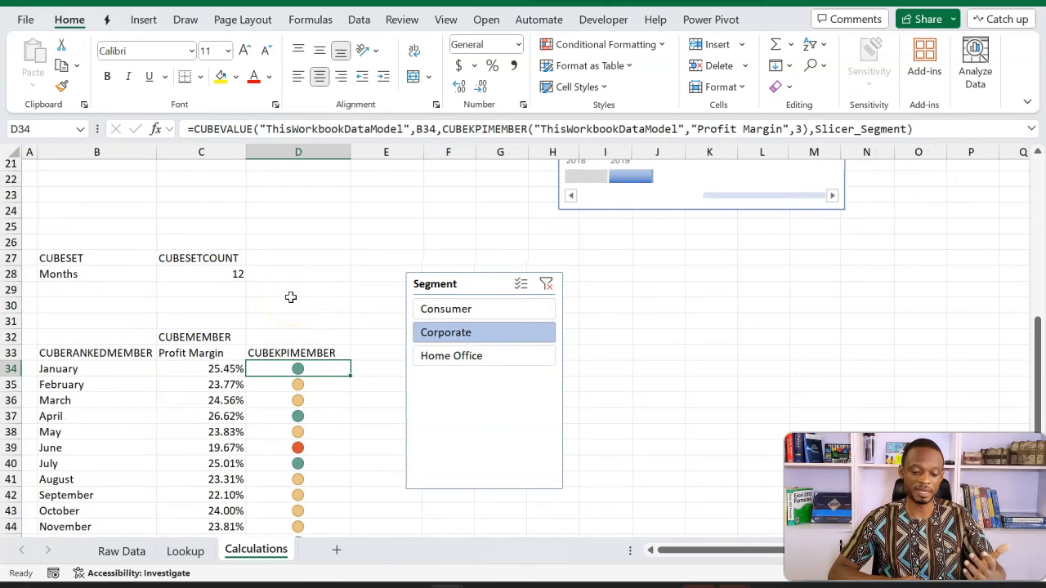
left_click(291, 295)
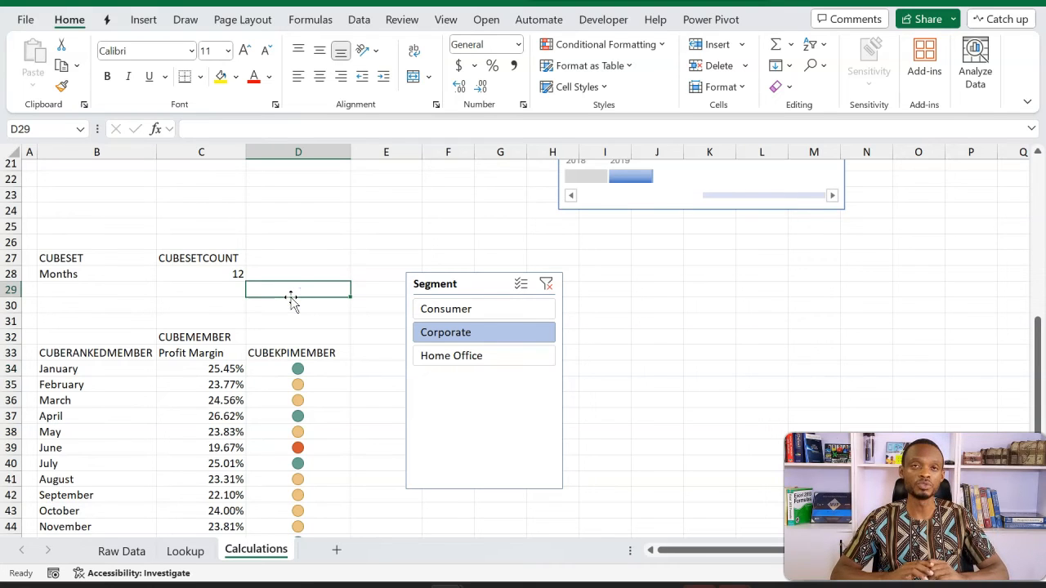
left_click(304, 222)
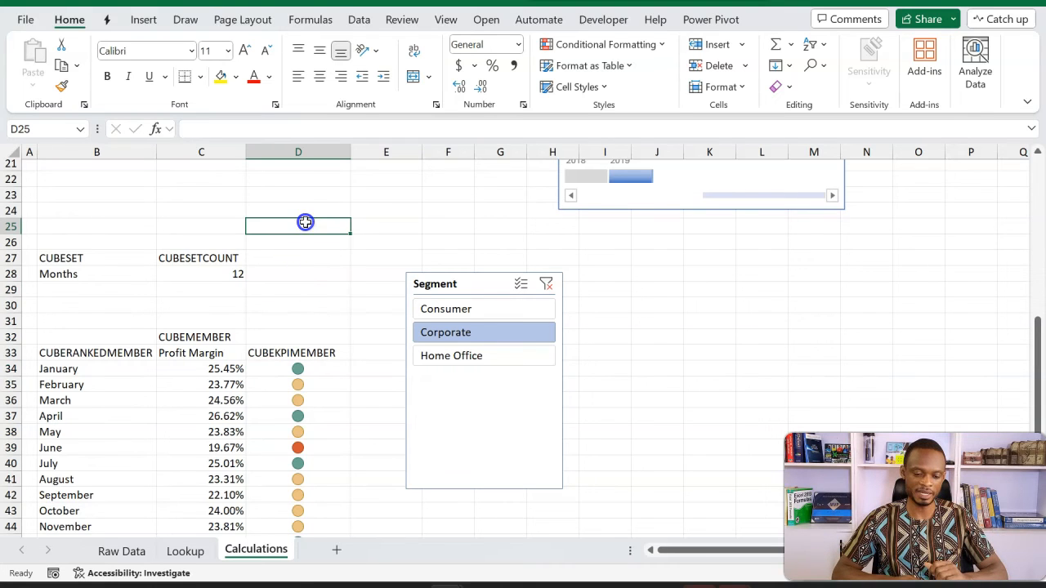
left_click(213, 260)
scroll(210, 264, "down", 2)
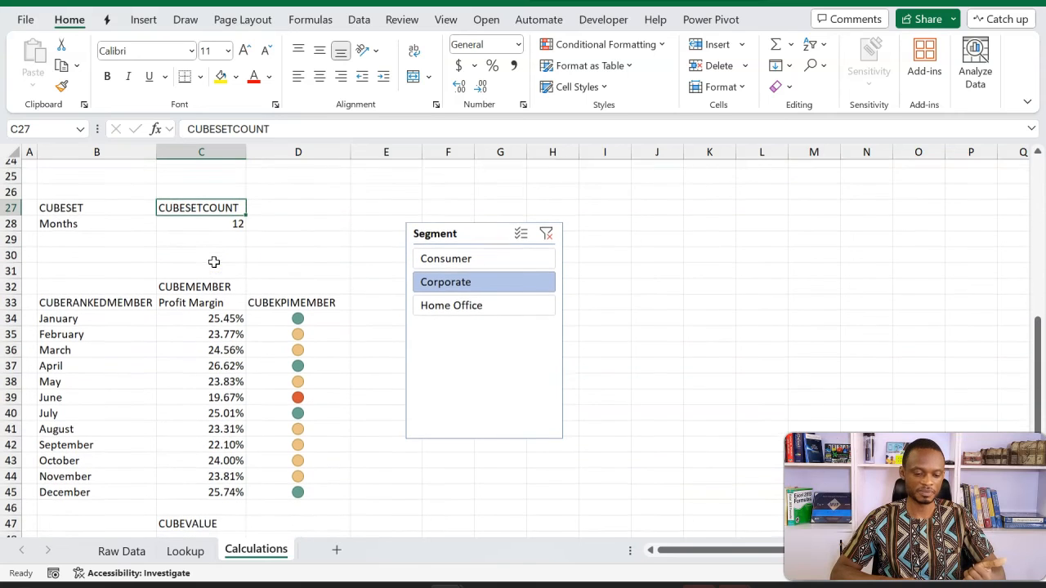
left_click(138, 295)
left_click(201, 279)
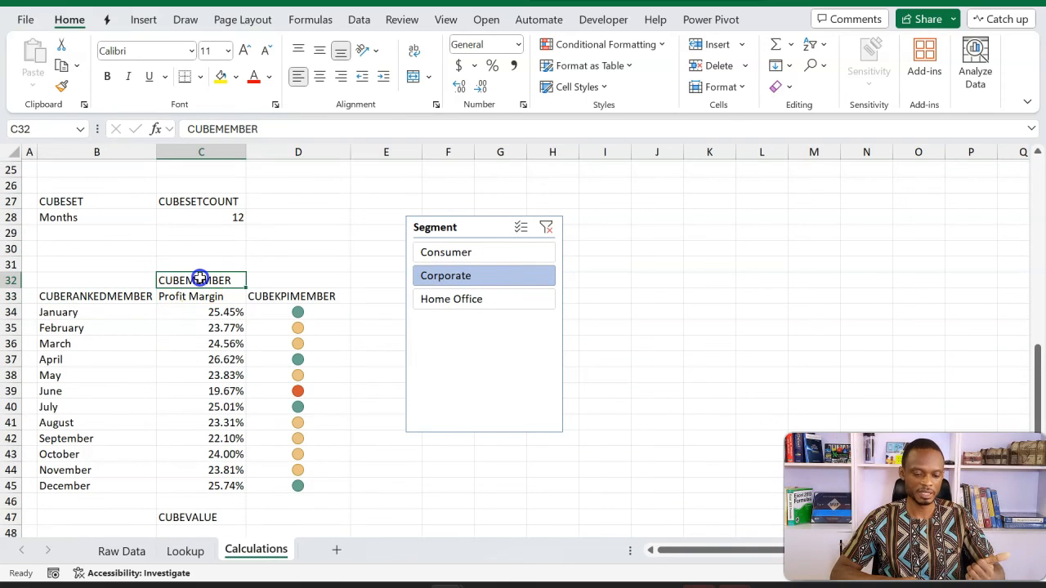
left_click(269, 312)
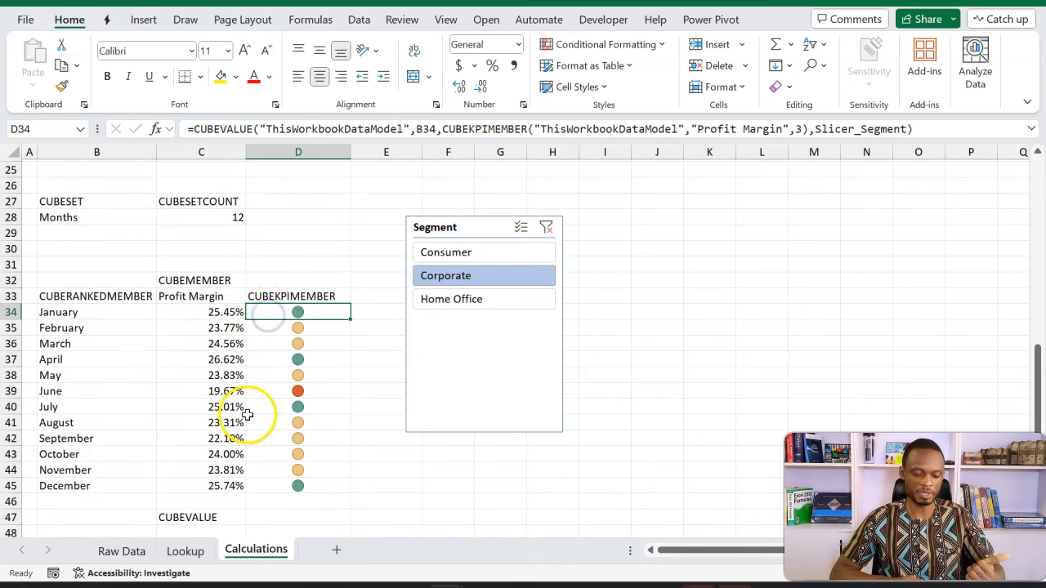
scroll(248, 415, "down", 2)
left_click(201, 409)
Step: Start a formula with =CUB in D48 and highlight the CUBEMEMBERPROPERTY suggestion to read its description
left_click(282, 425)
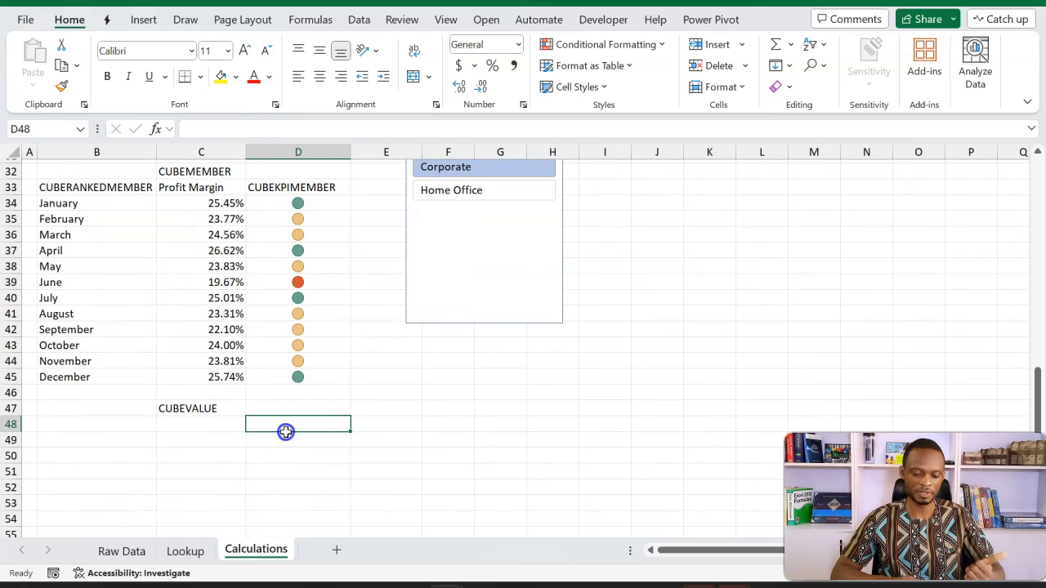
type("=CUB")
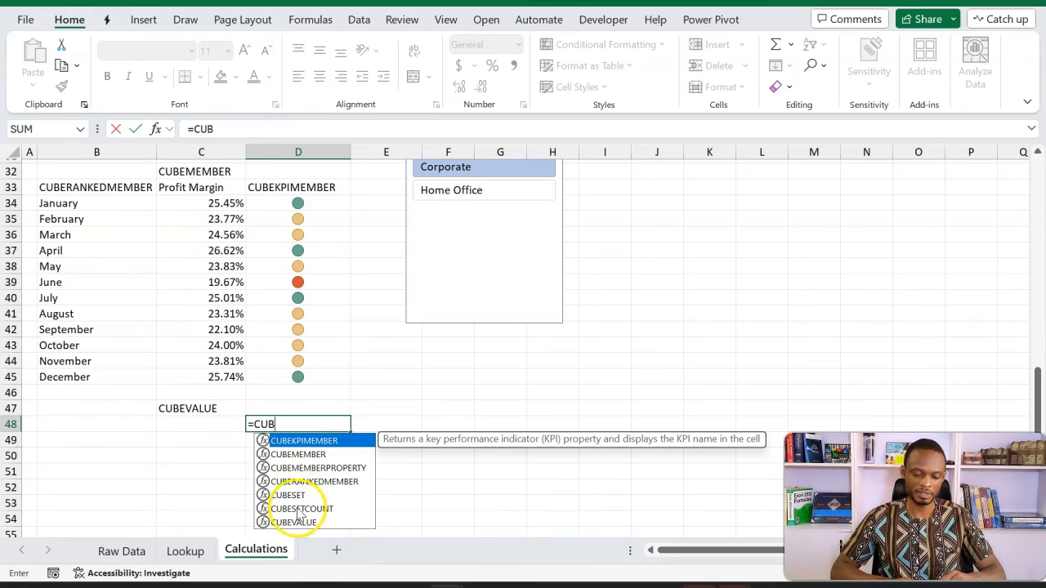
left_click(315, 469)
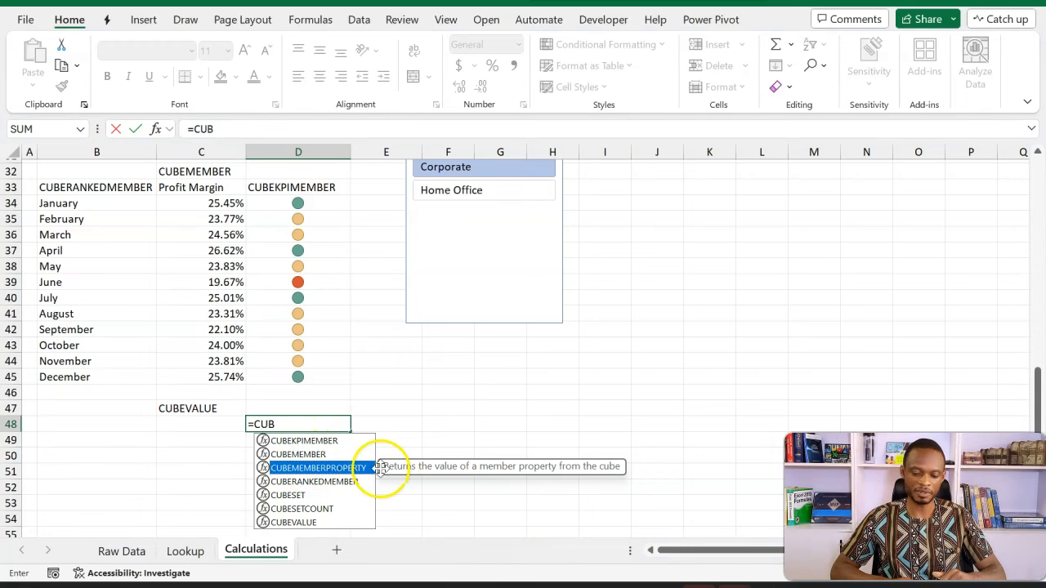